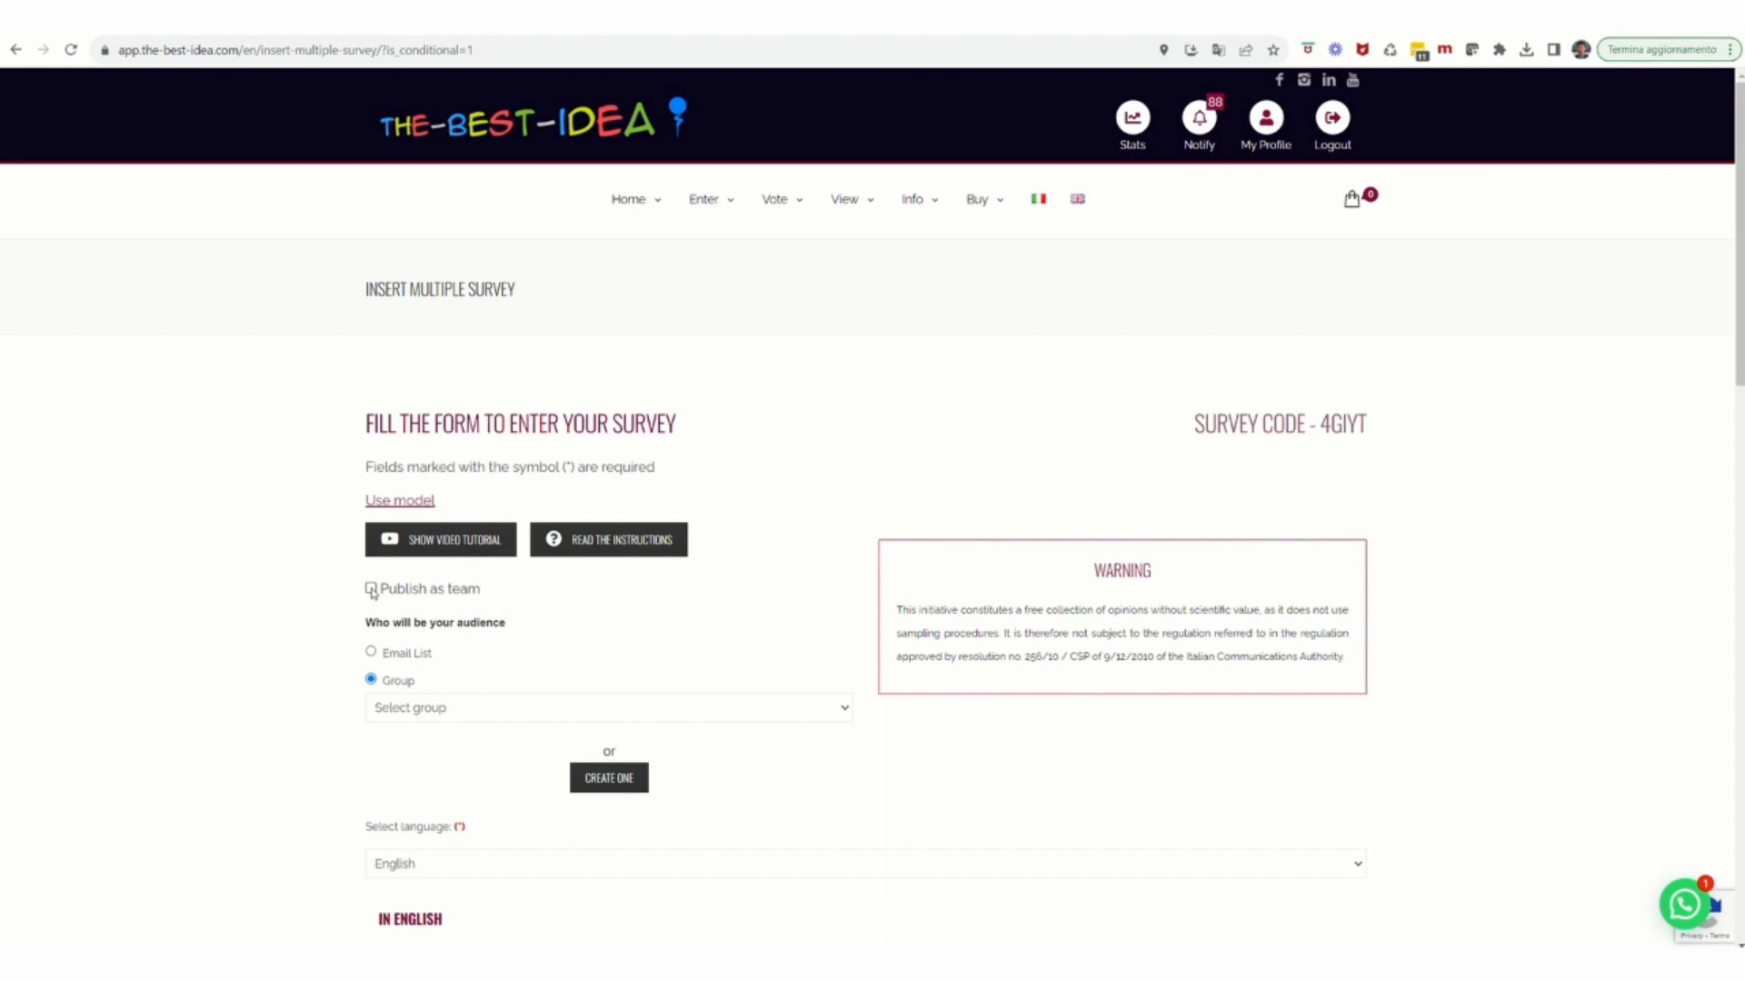
left_click(371, 589)
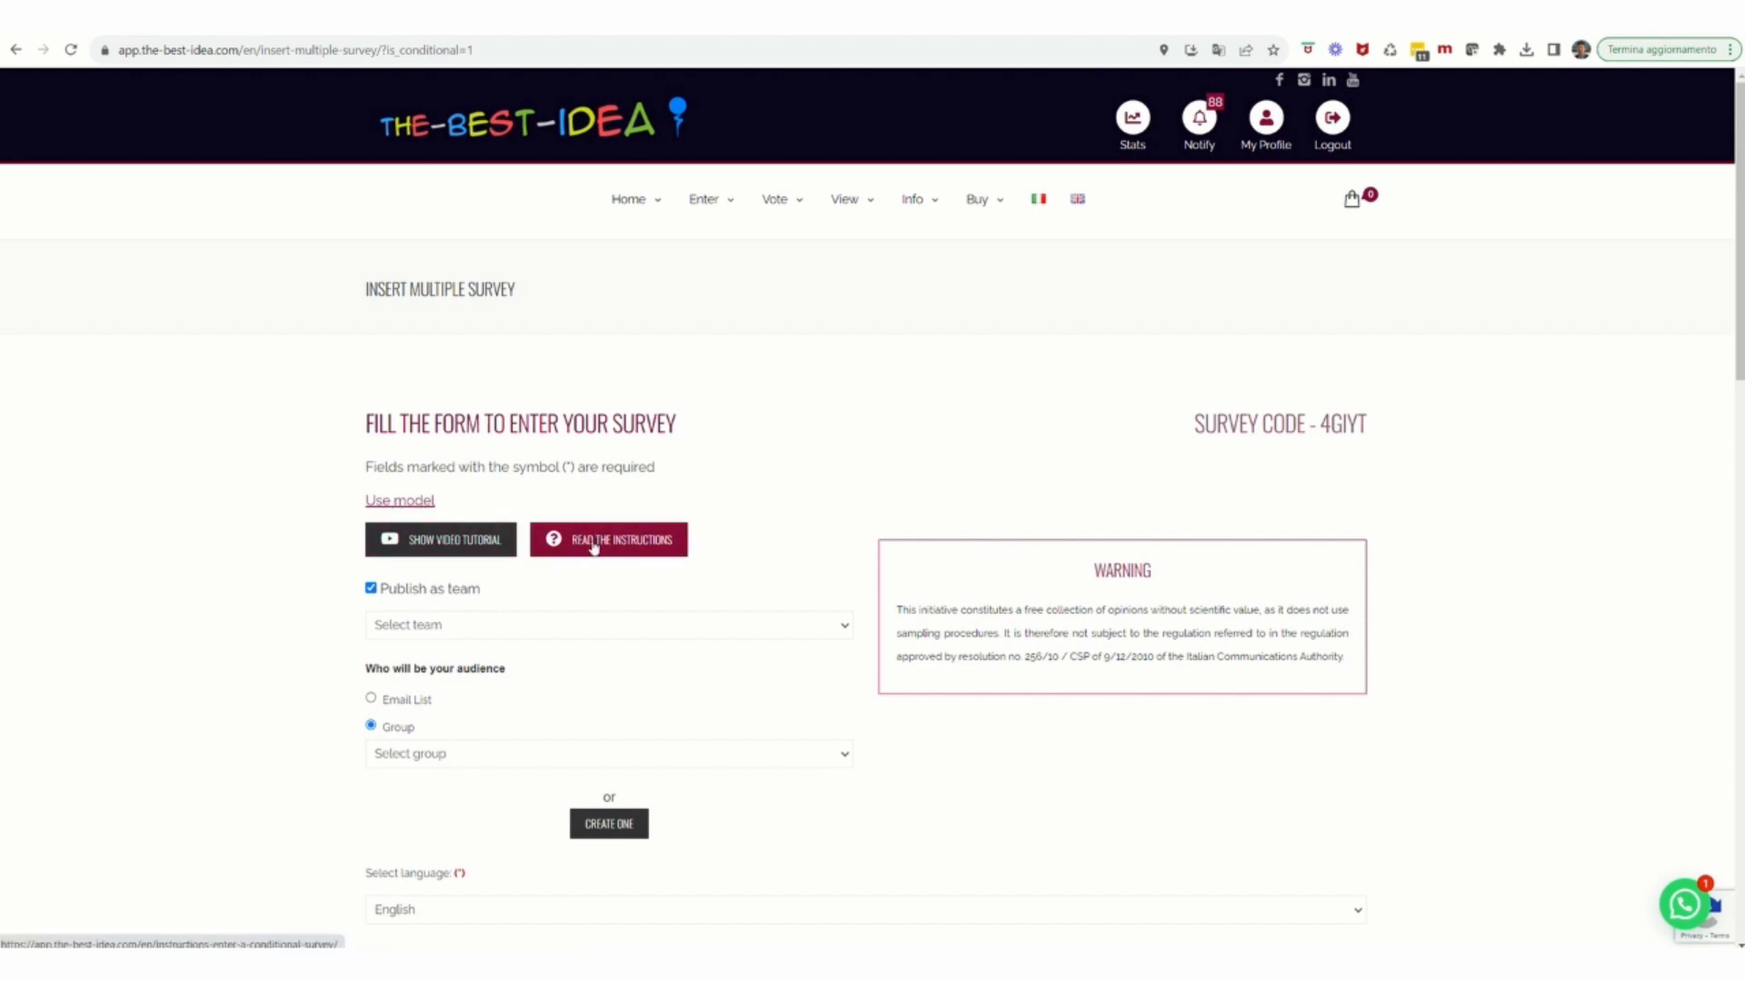
left_click(570, 634)
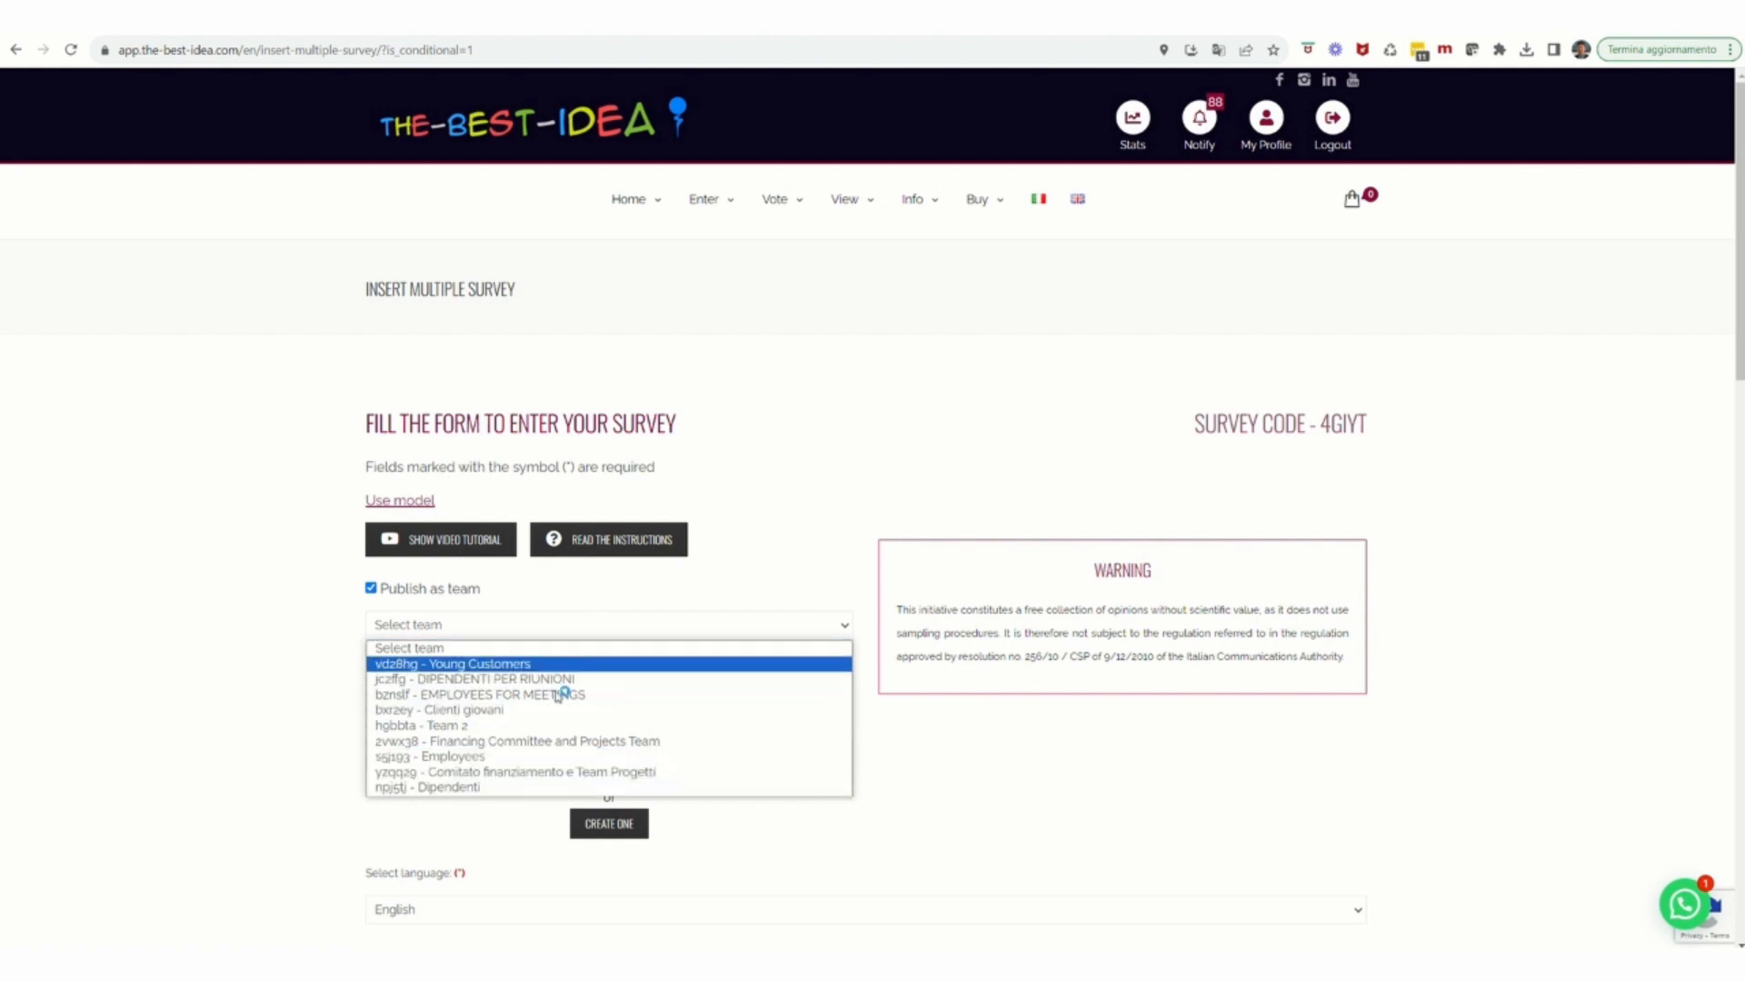
left_click(518, 649)
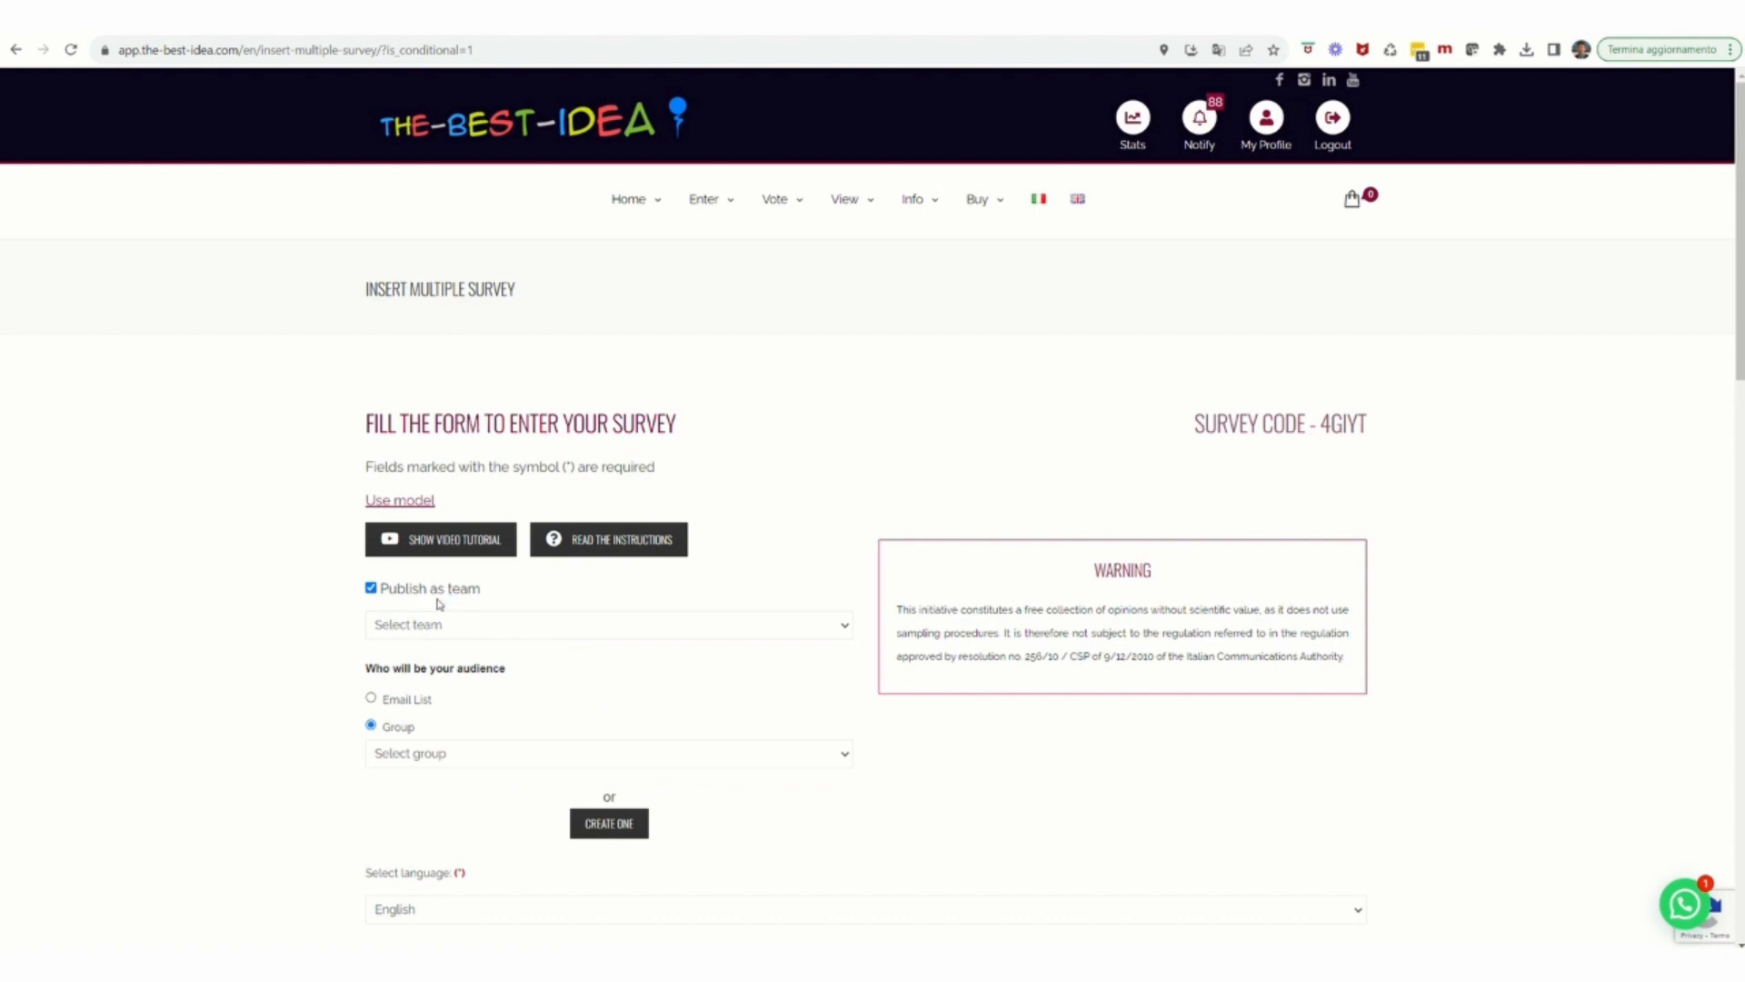
left_click(371, 588)
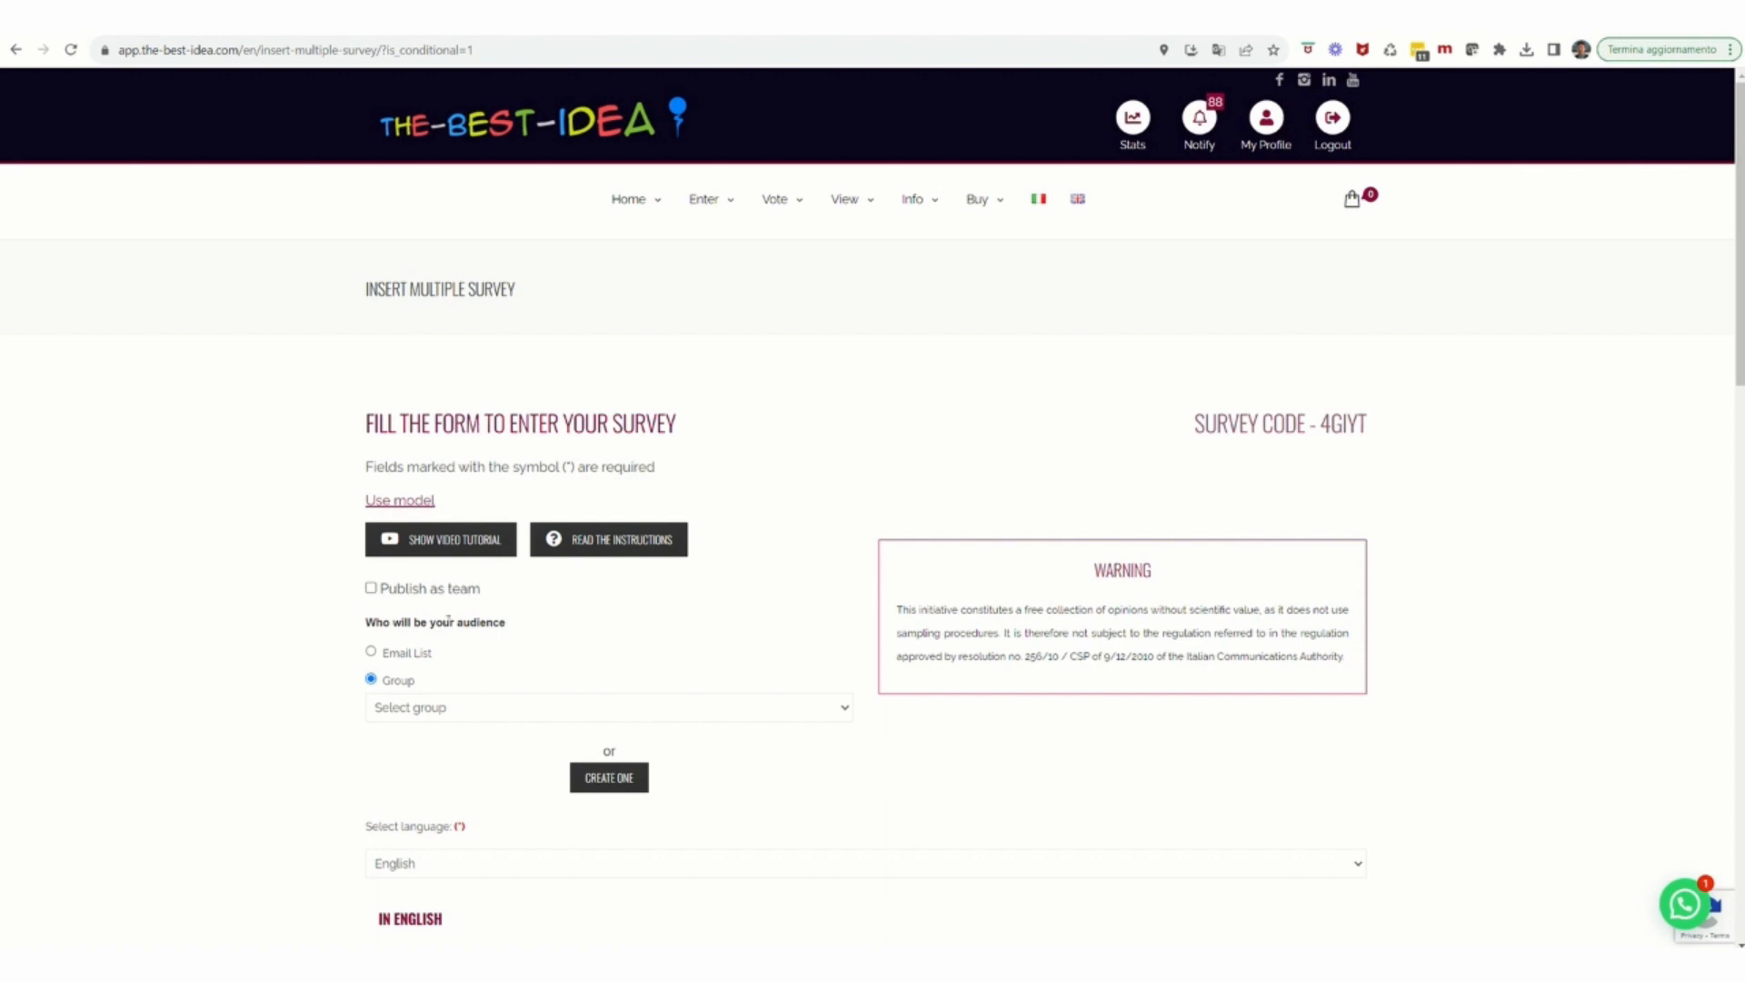
Set the survey audience to a group and choose the Employees group.
left_click(372, 654)
left_click(370, 679)
left_click(431, 708)
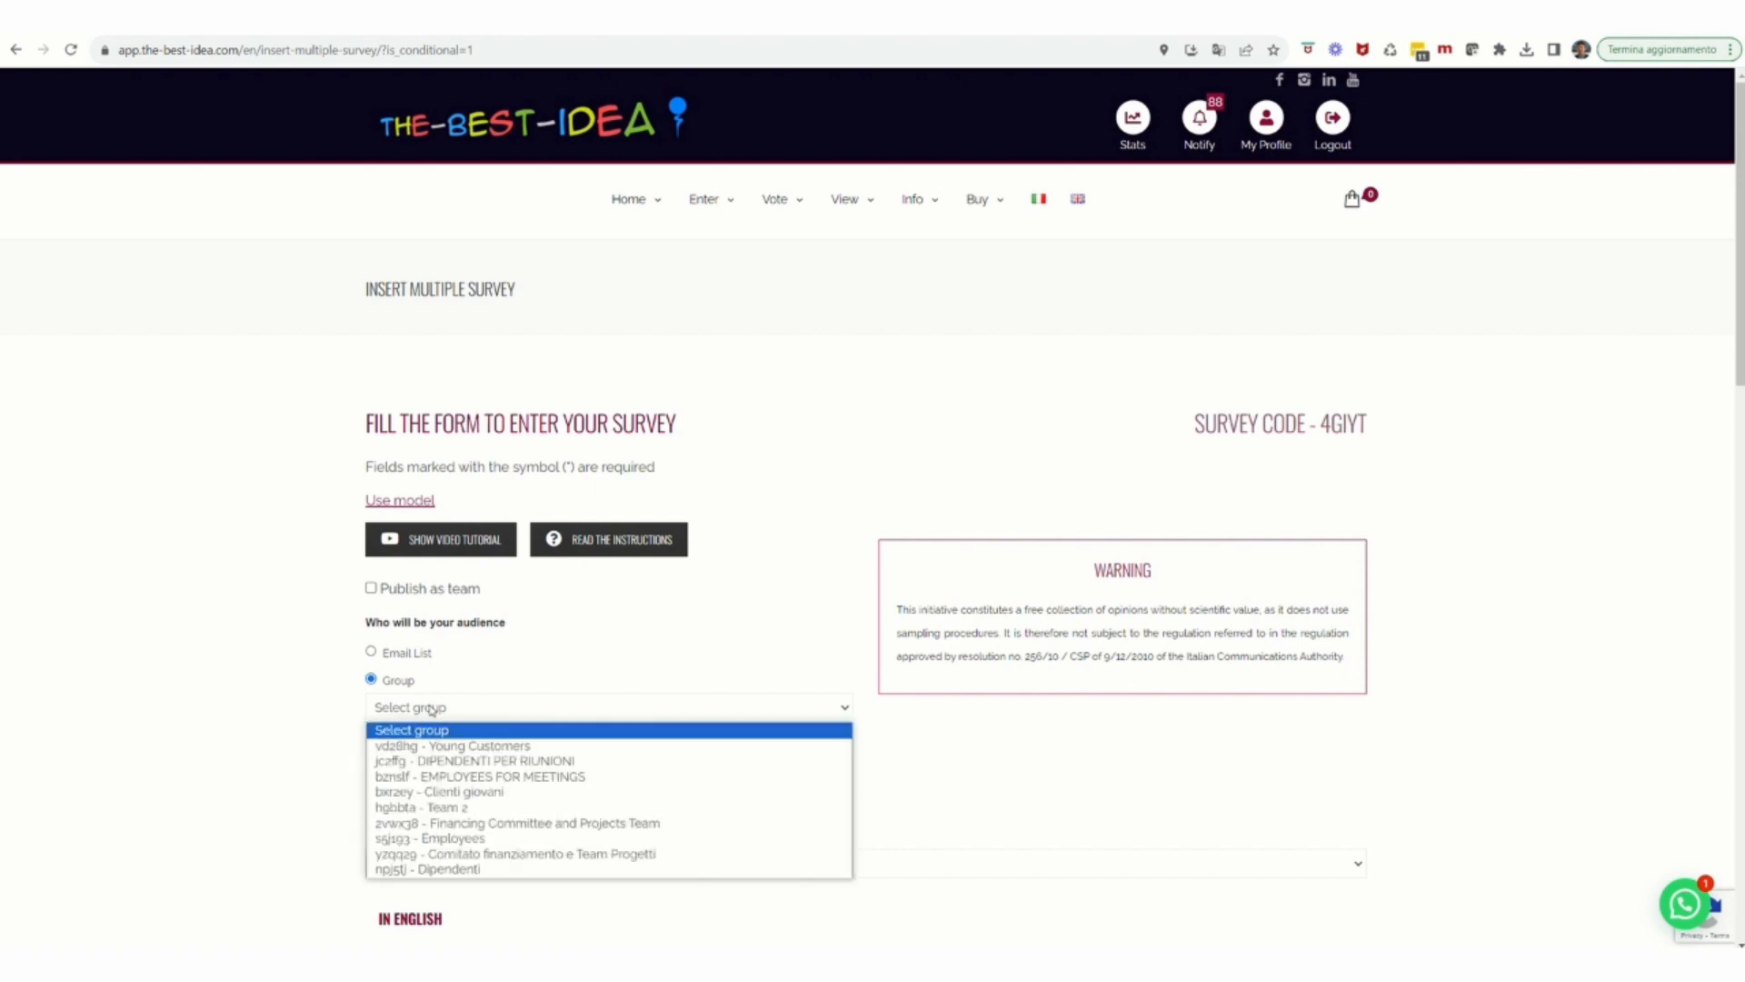
left_click(454, 840)
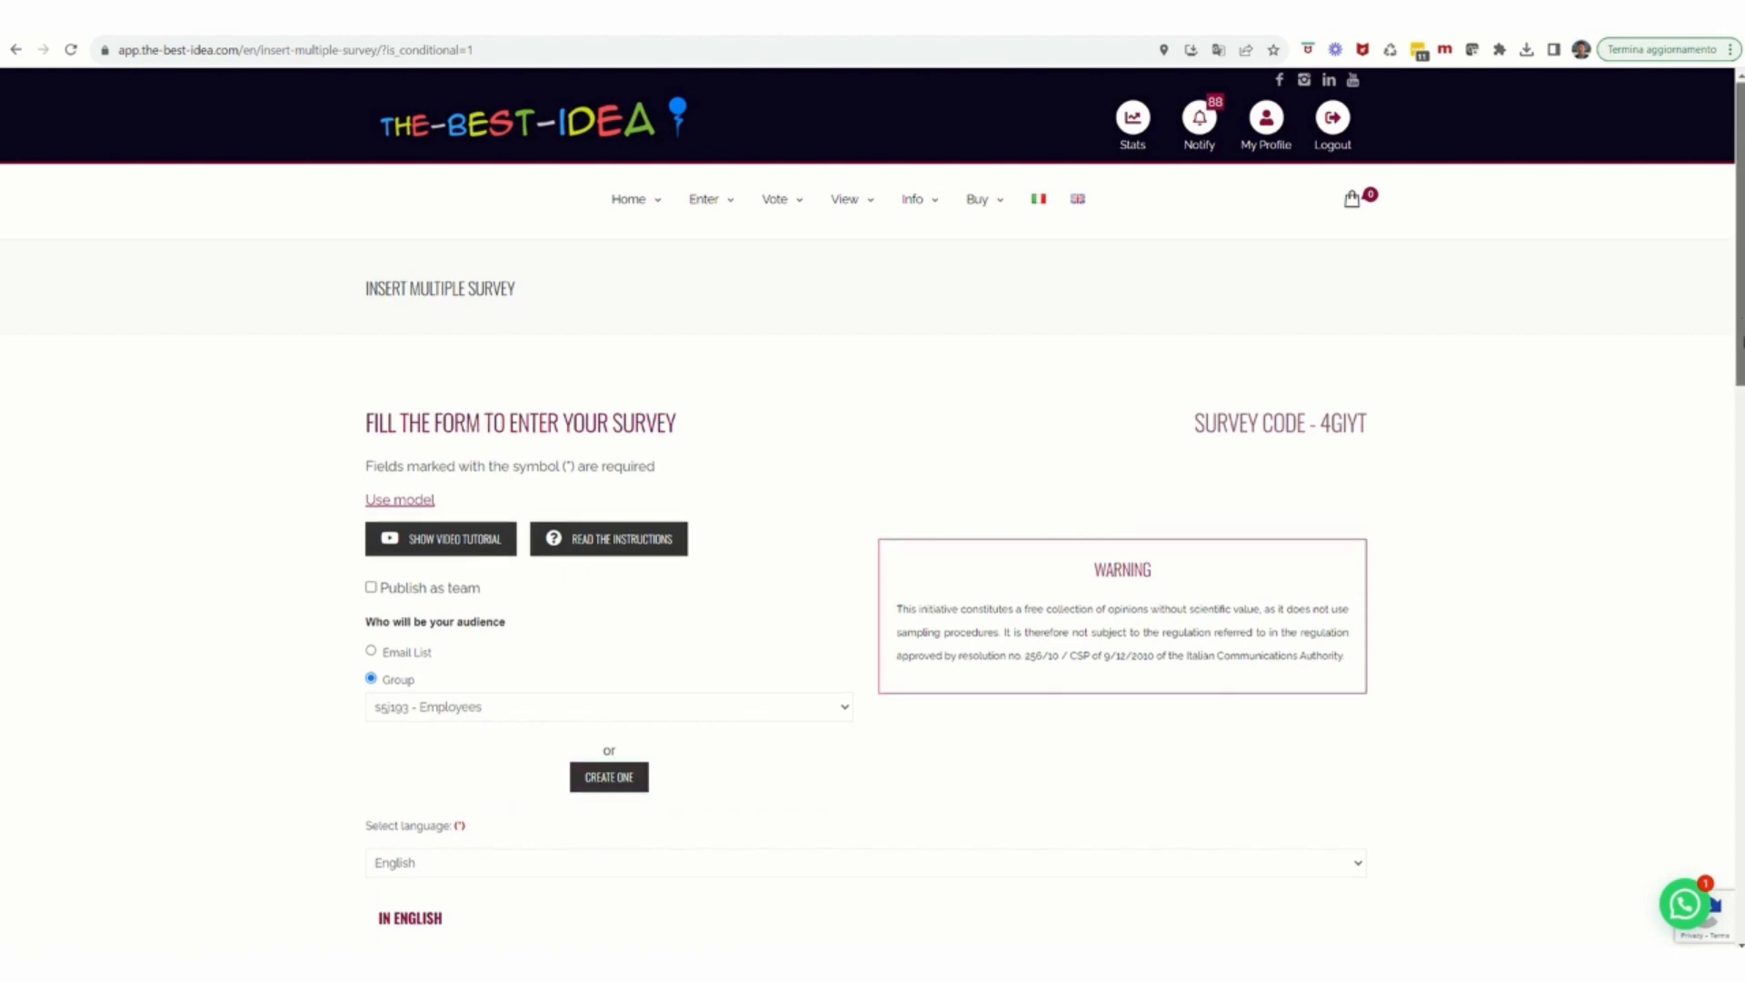
Title the survey "Conditional Survey tutorial" in the English section.
scroll(1740, 341, "down", 6)
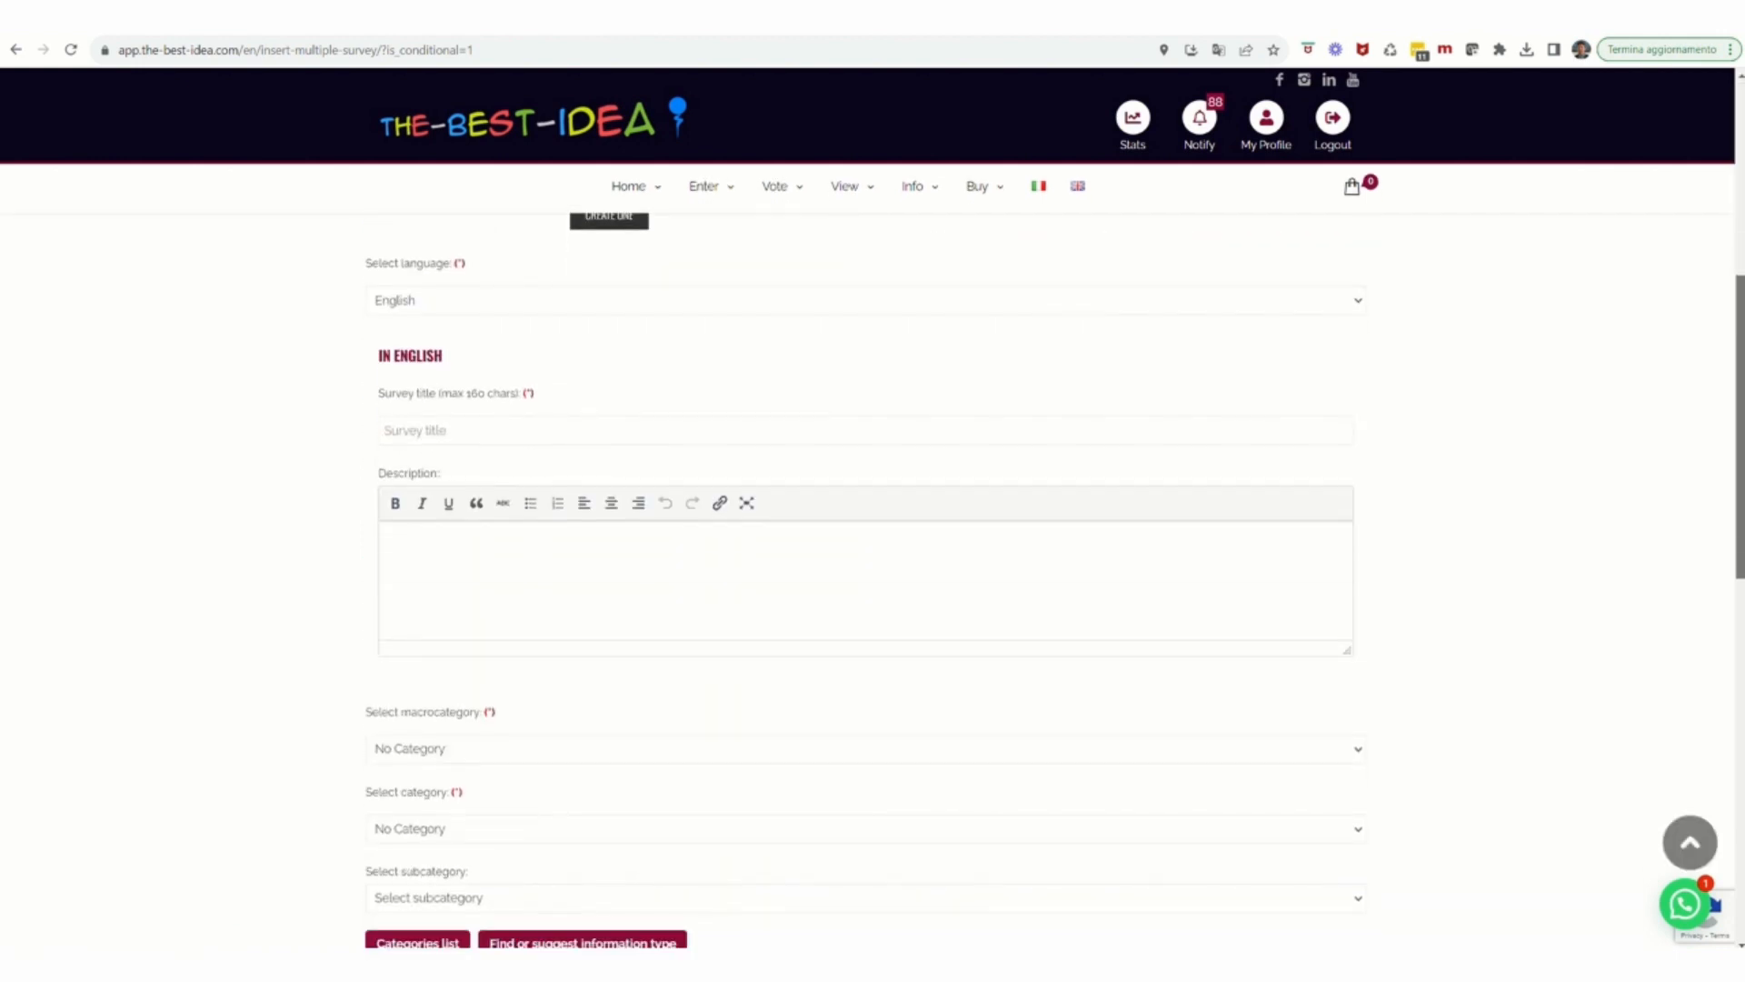
scroll(1740, 340, "down", 2)
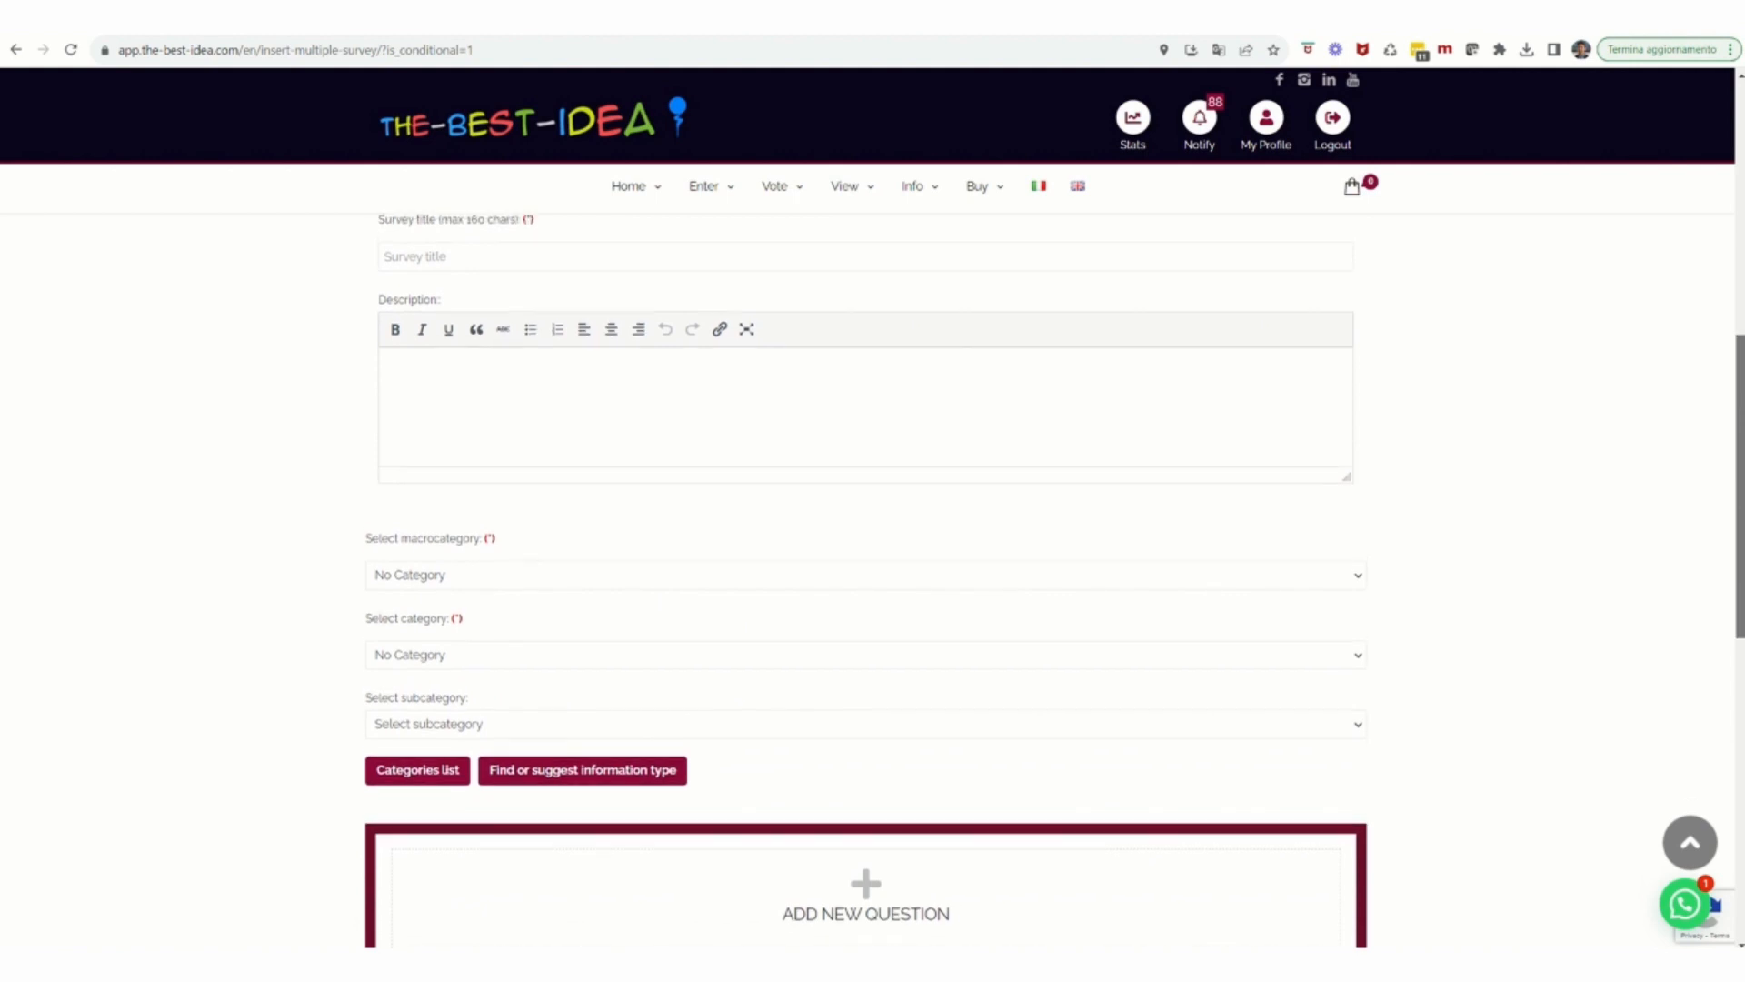
left_click(396, 260)
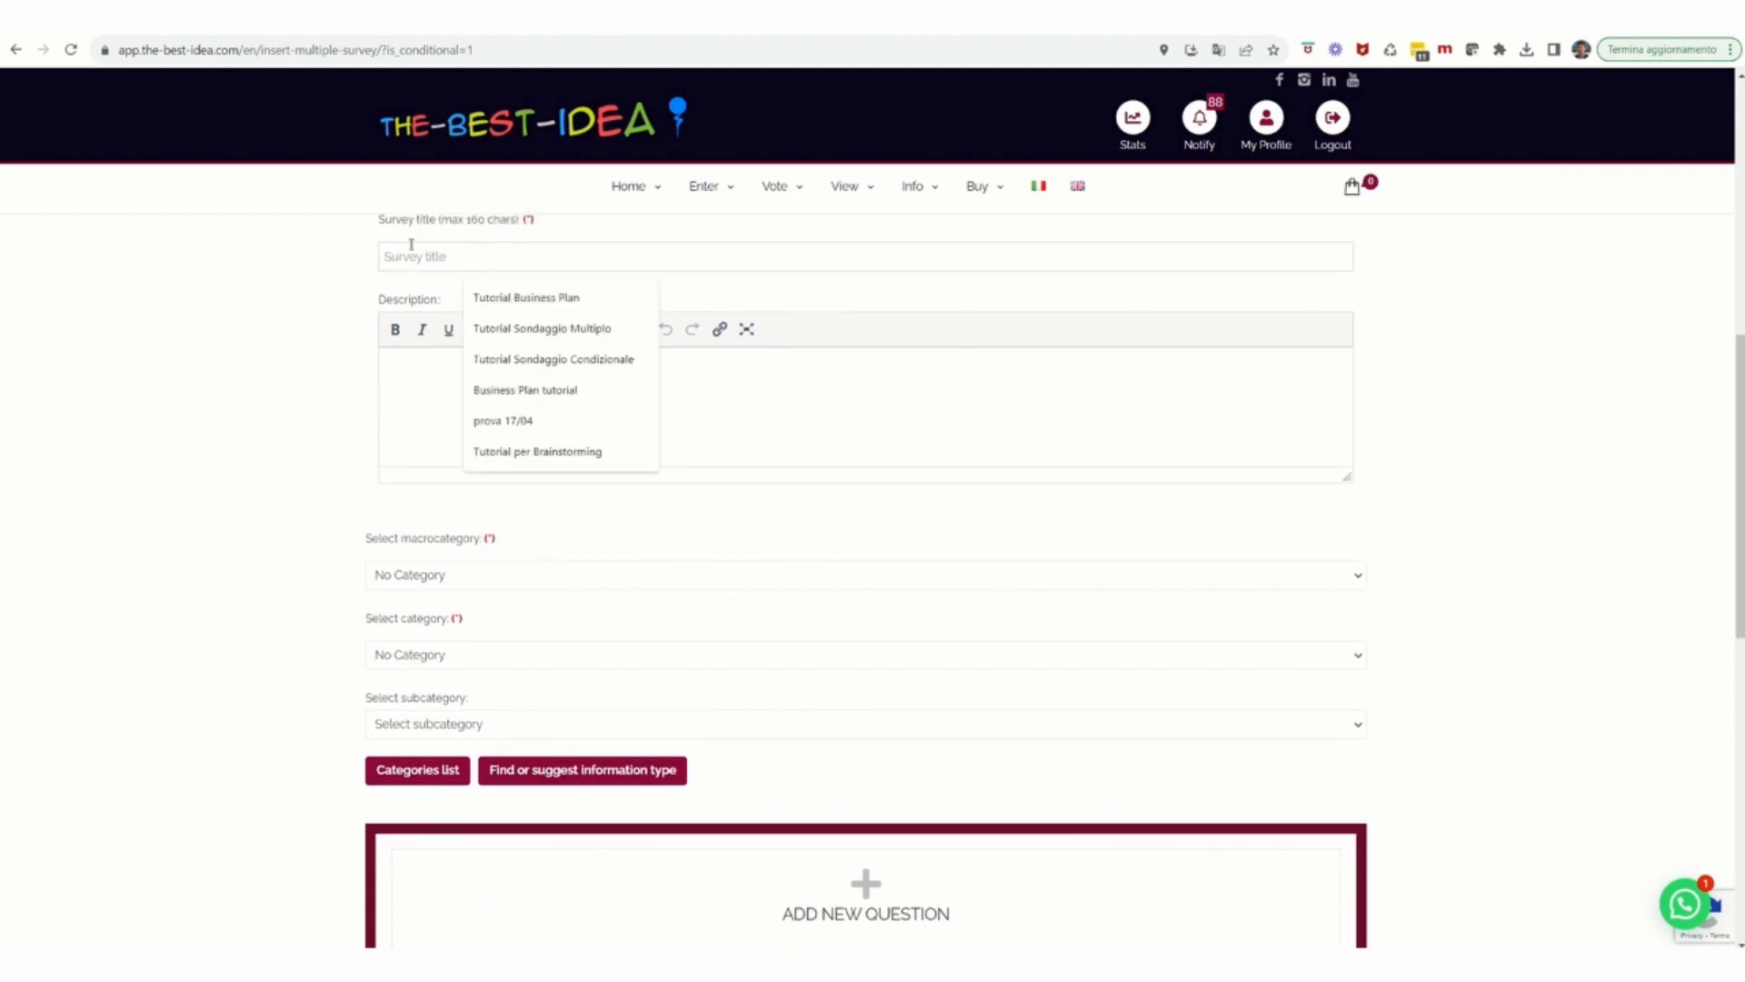
type("Condition")
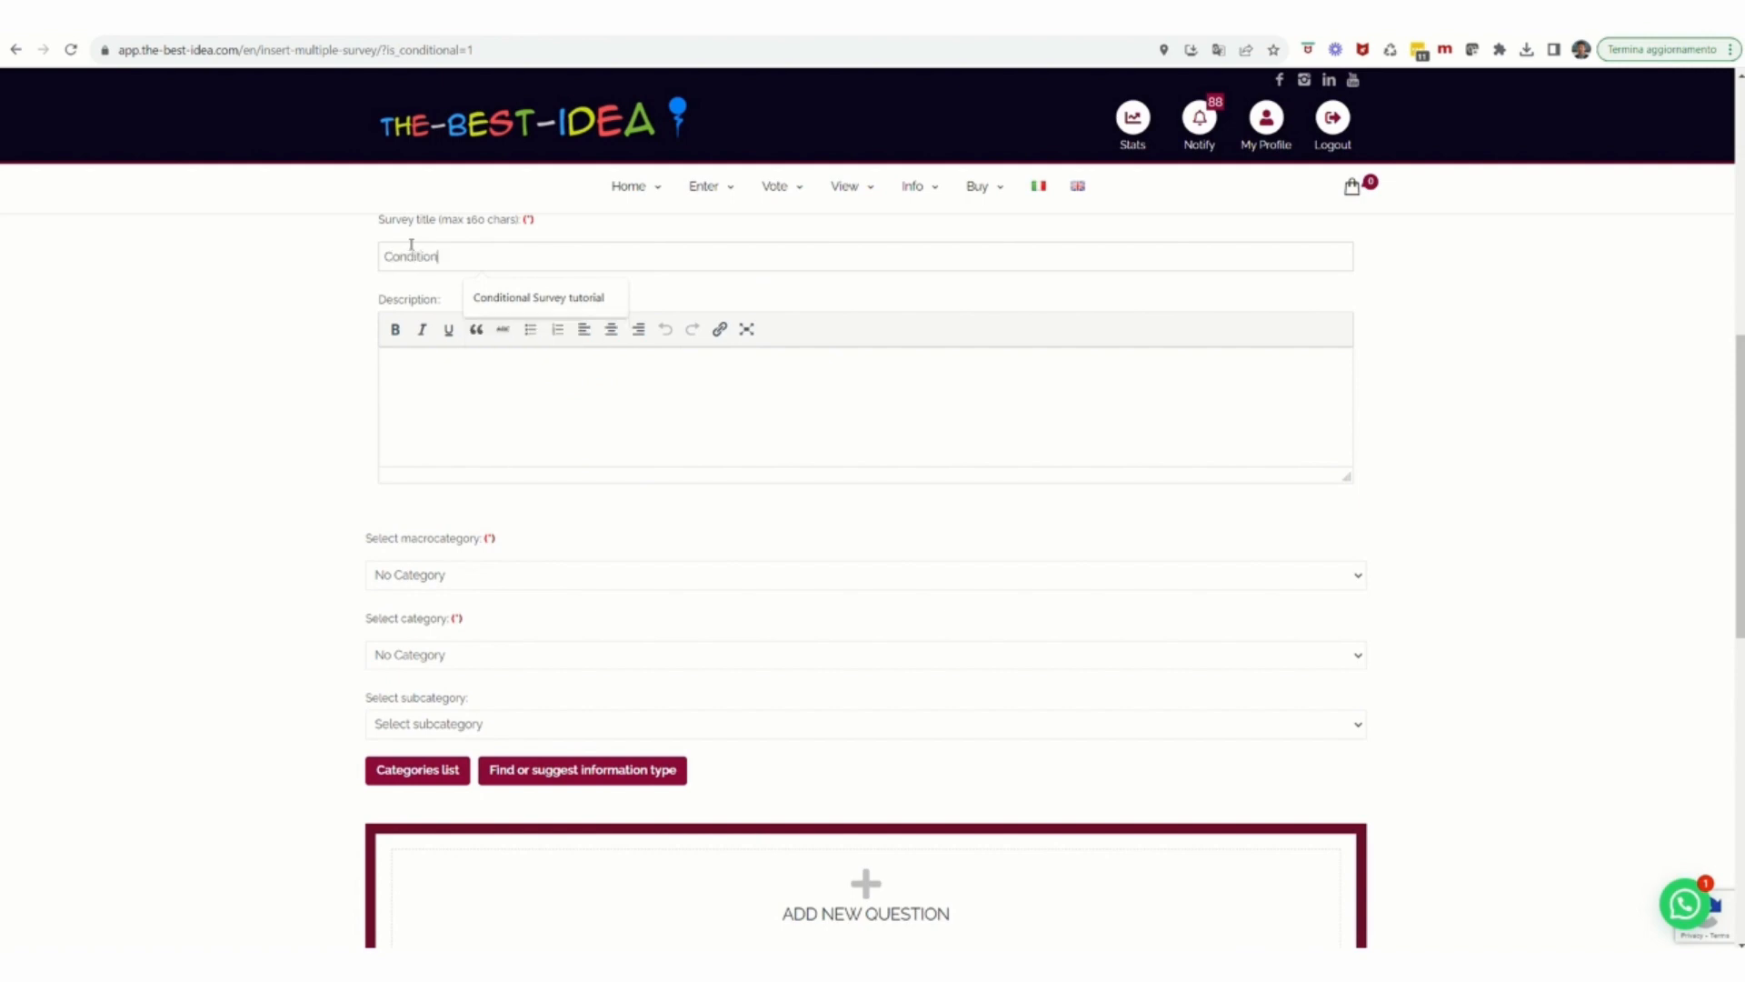
type("al Survey tutorial")
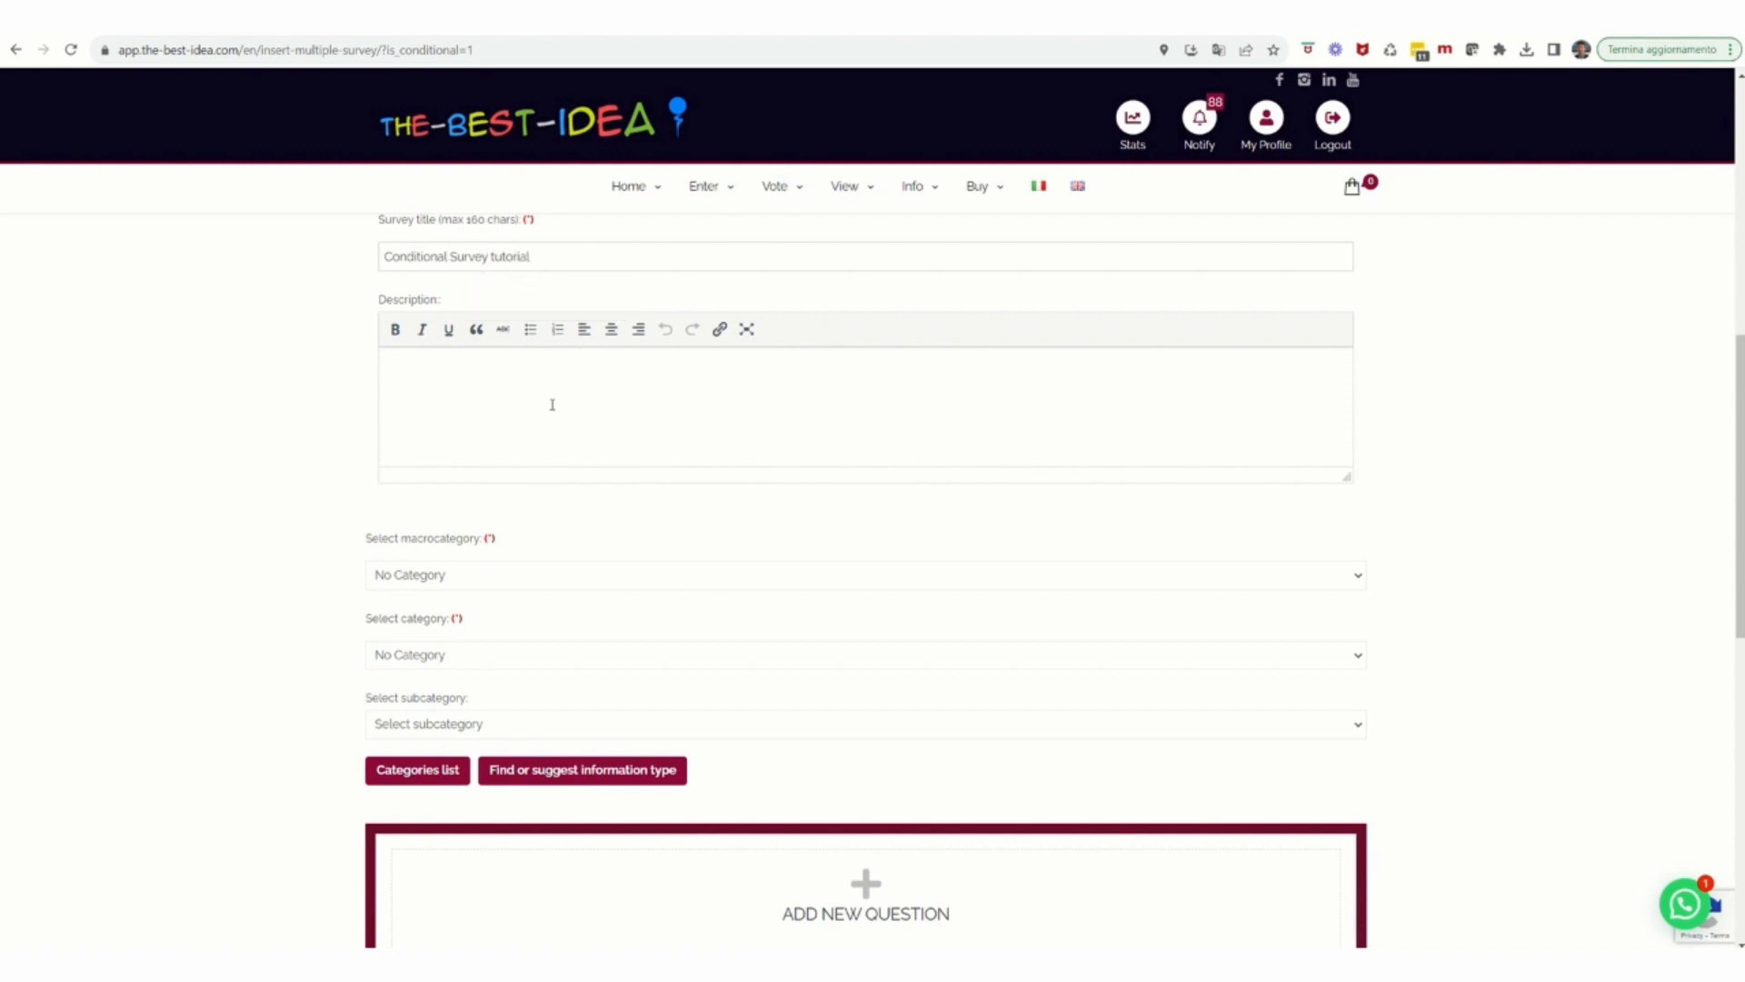
Enter "sgfdhghj" as the survey description and keep the macrocategory at No Category.
type("gfdhghj")
left_click(431, 576)
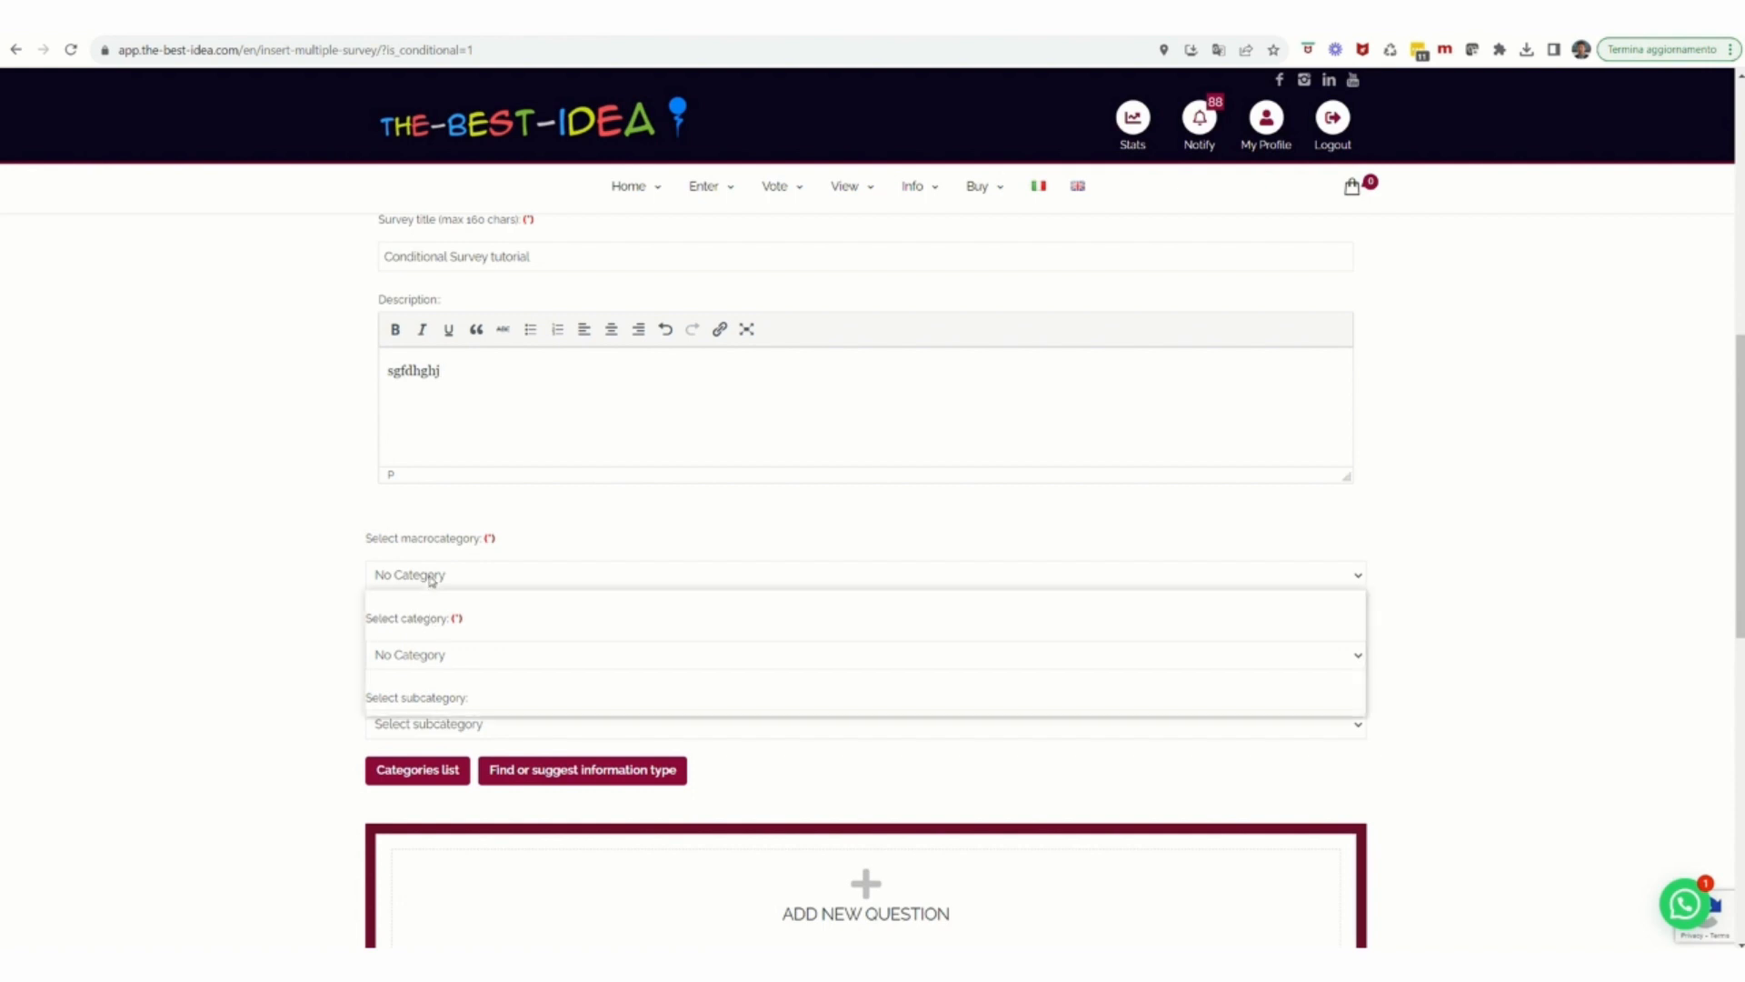
left_click(434, 616)
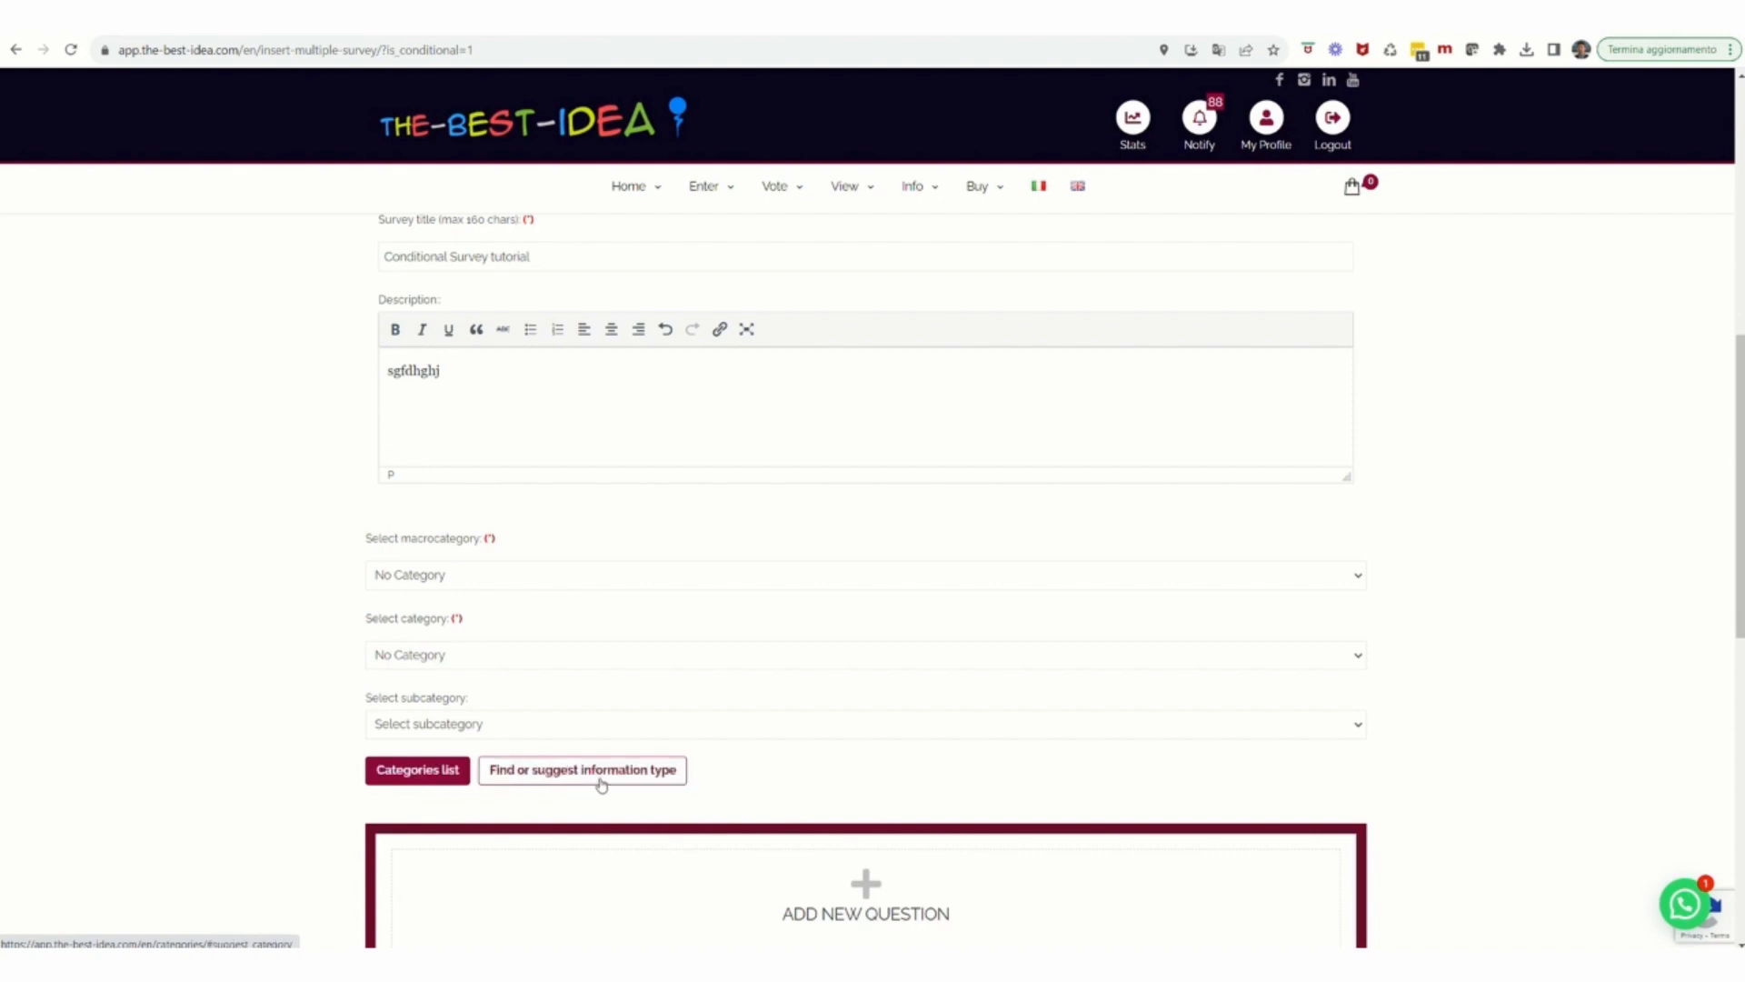
Add three new questions to the survey.
left_click_drag(1742, 487, 1740, 668)
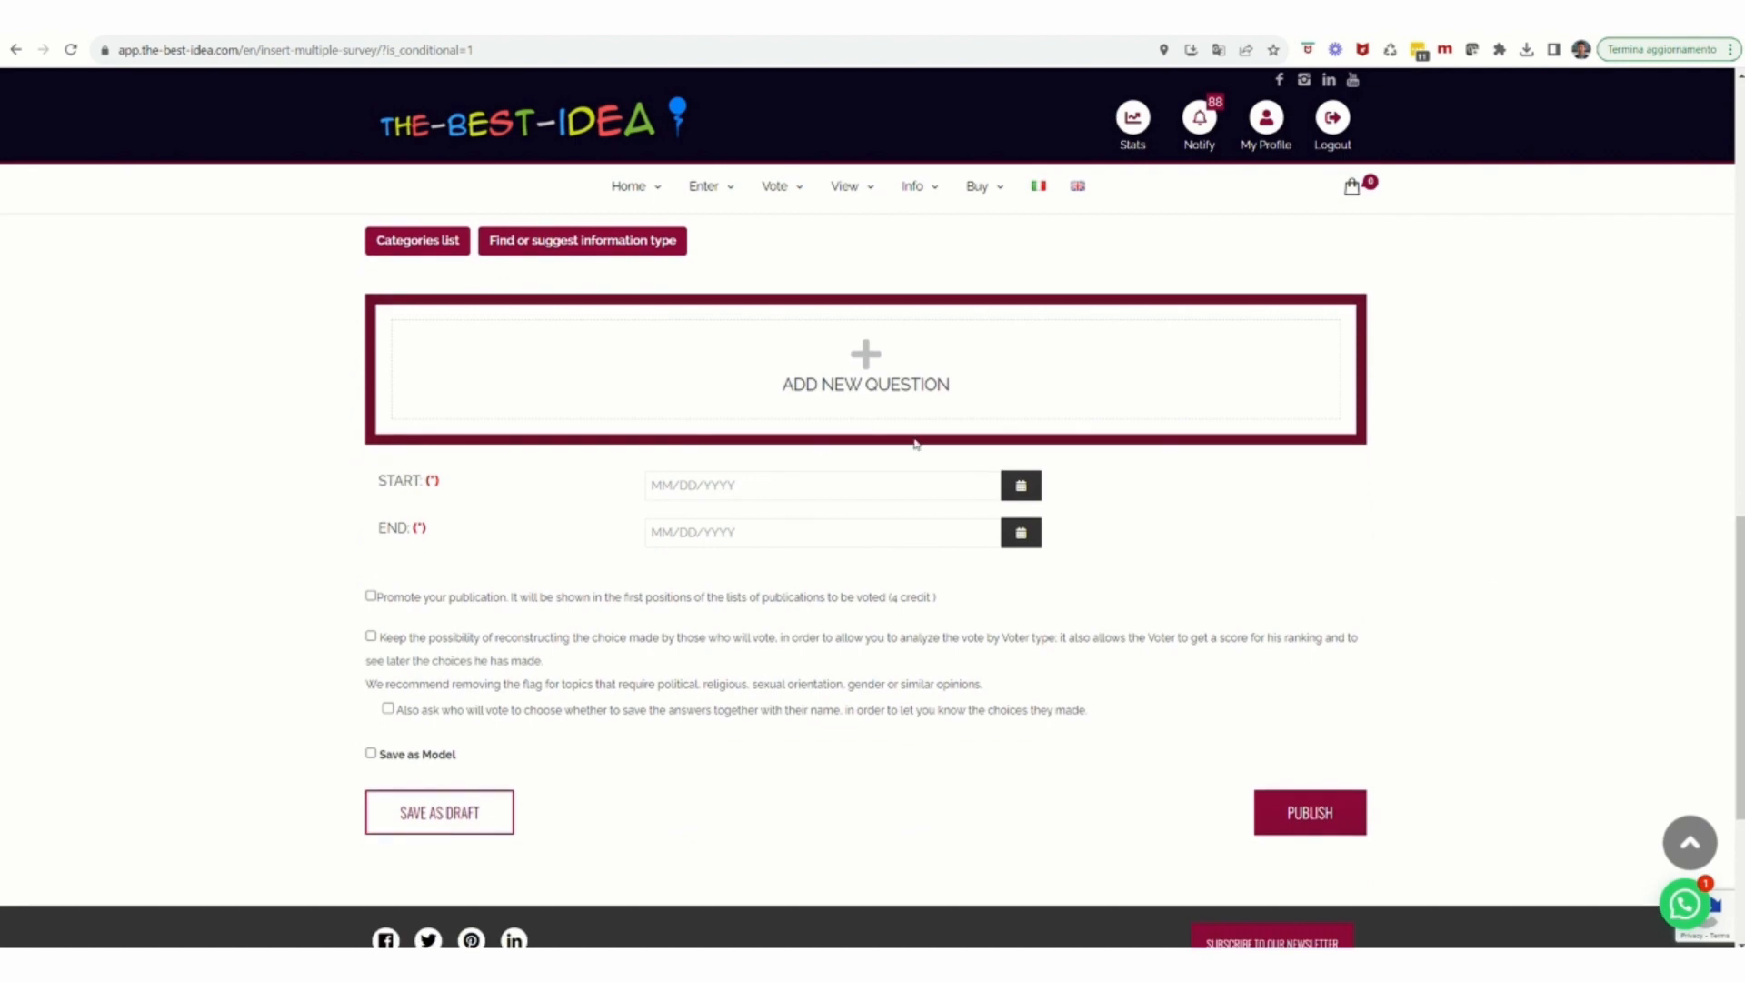
left_click(856, 393)
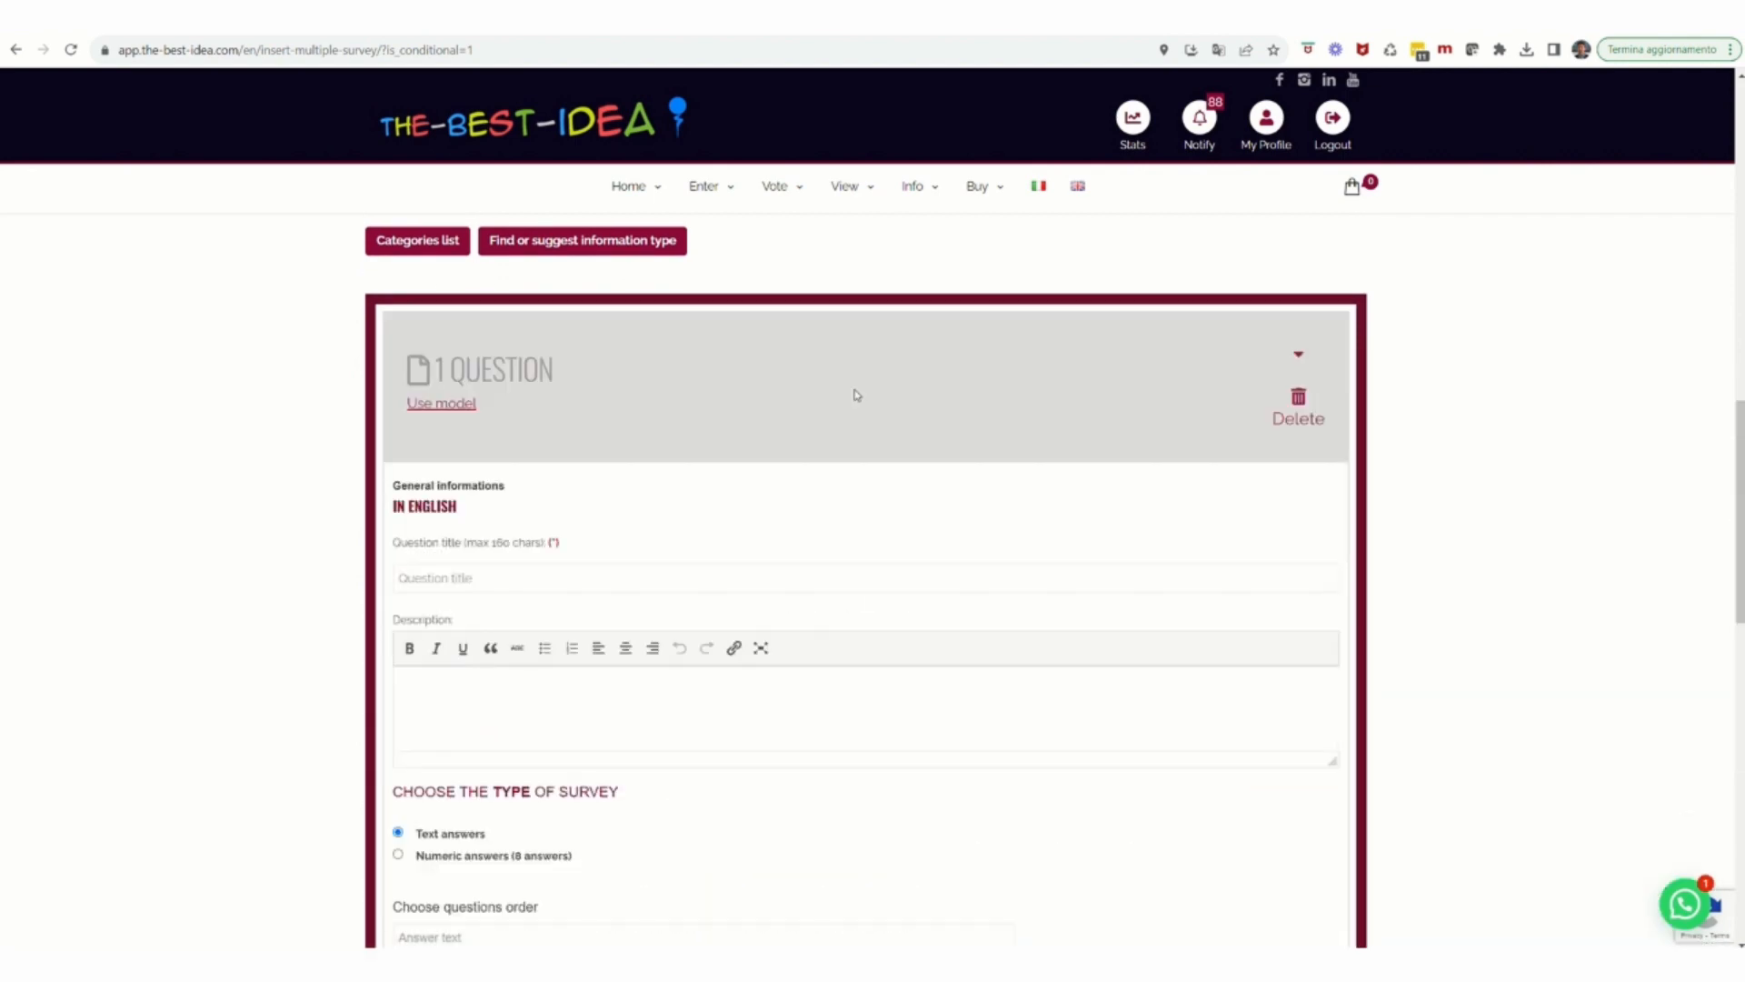
scroll(1438, 561, "down", 10)
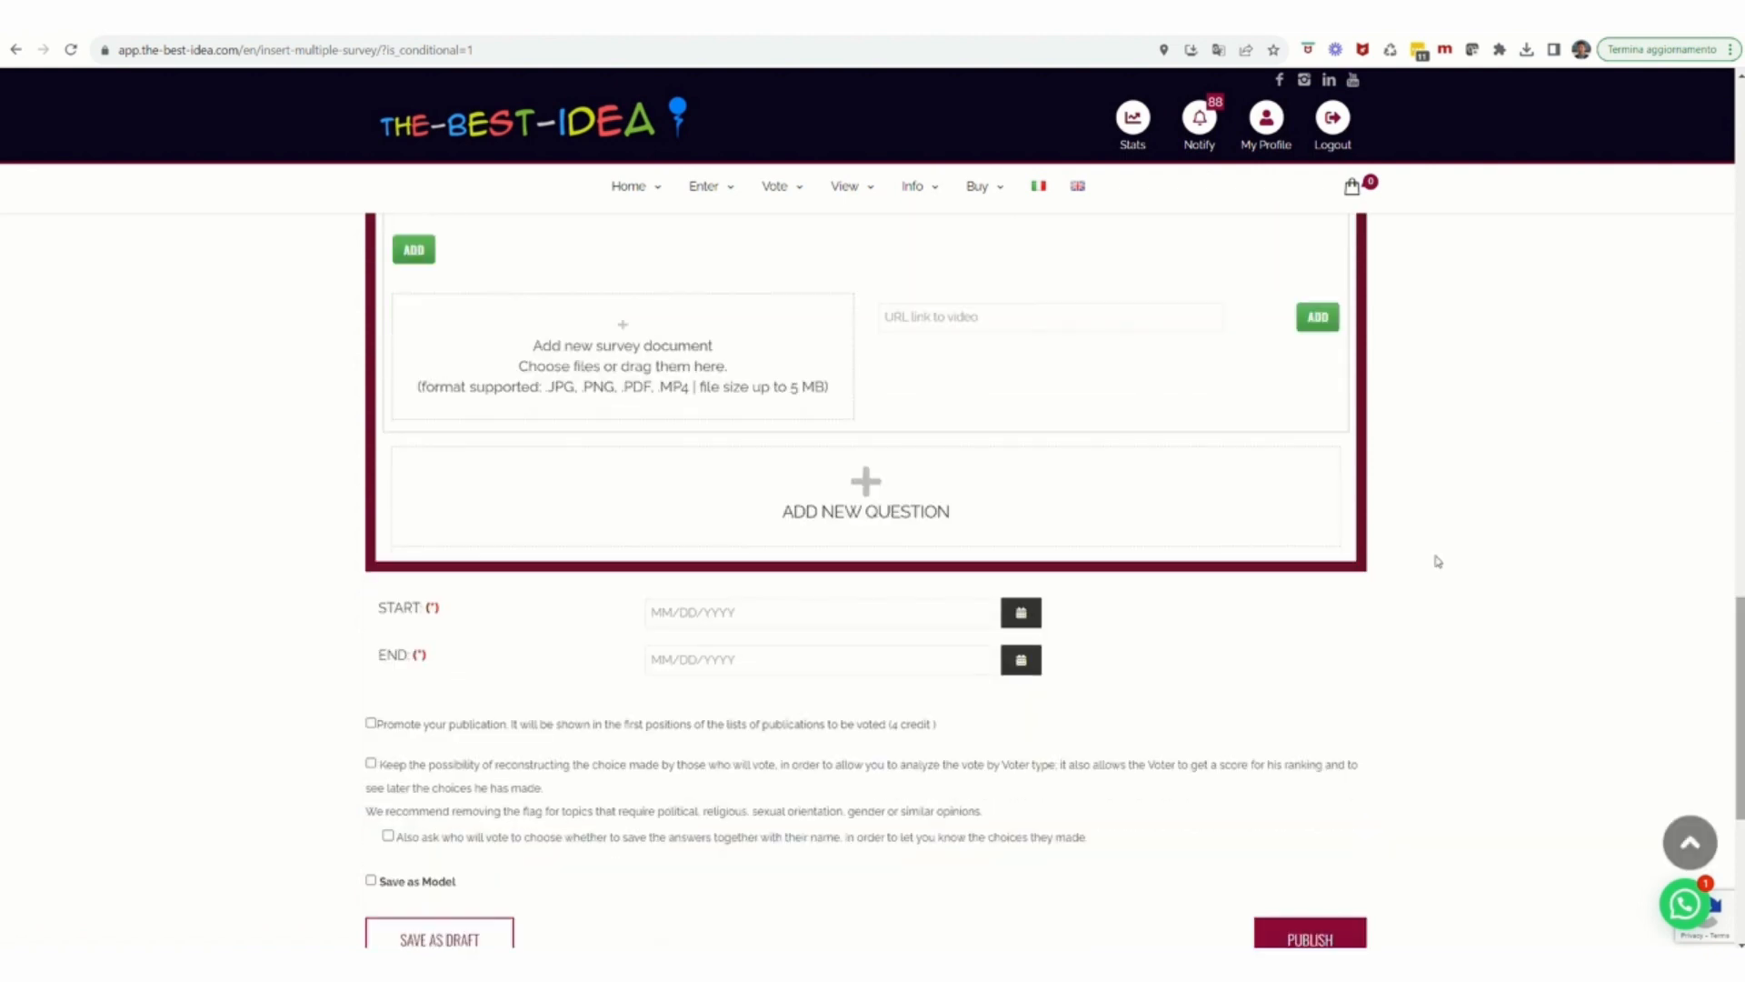
left_click(923, 518)
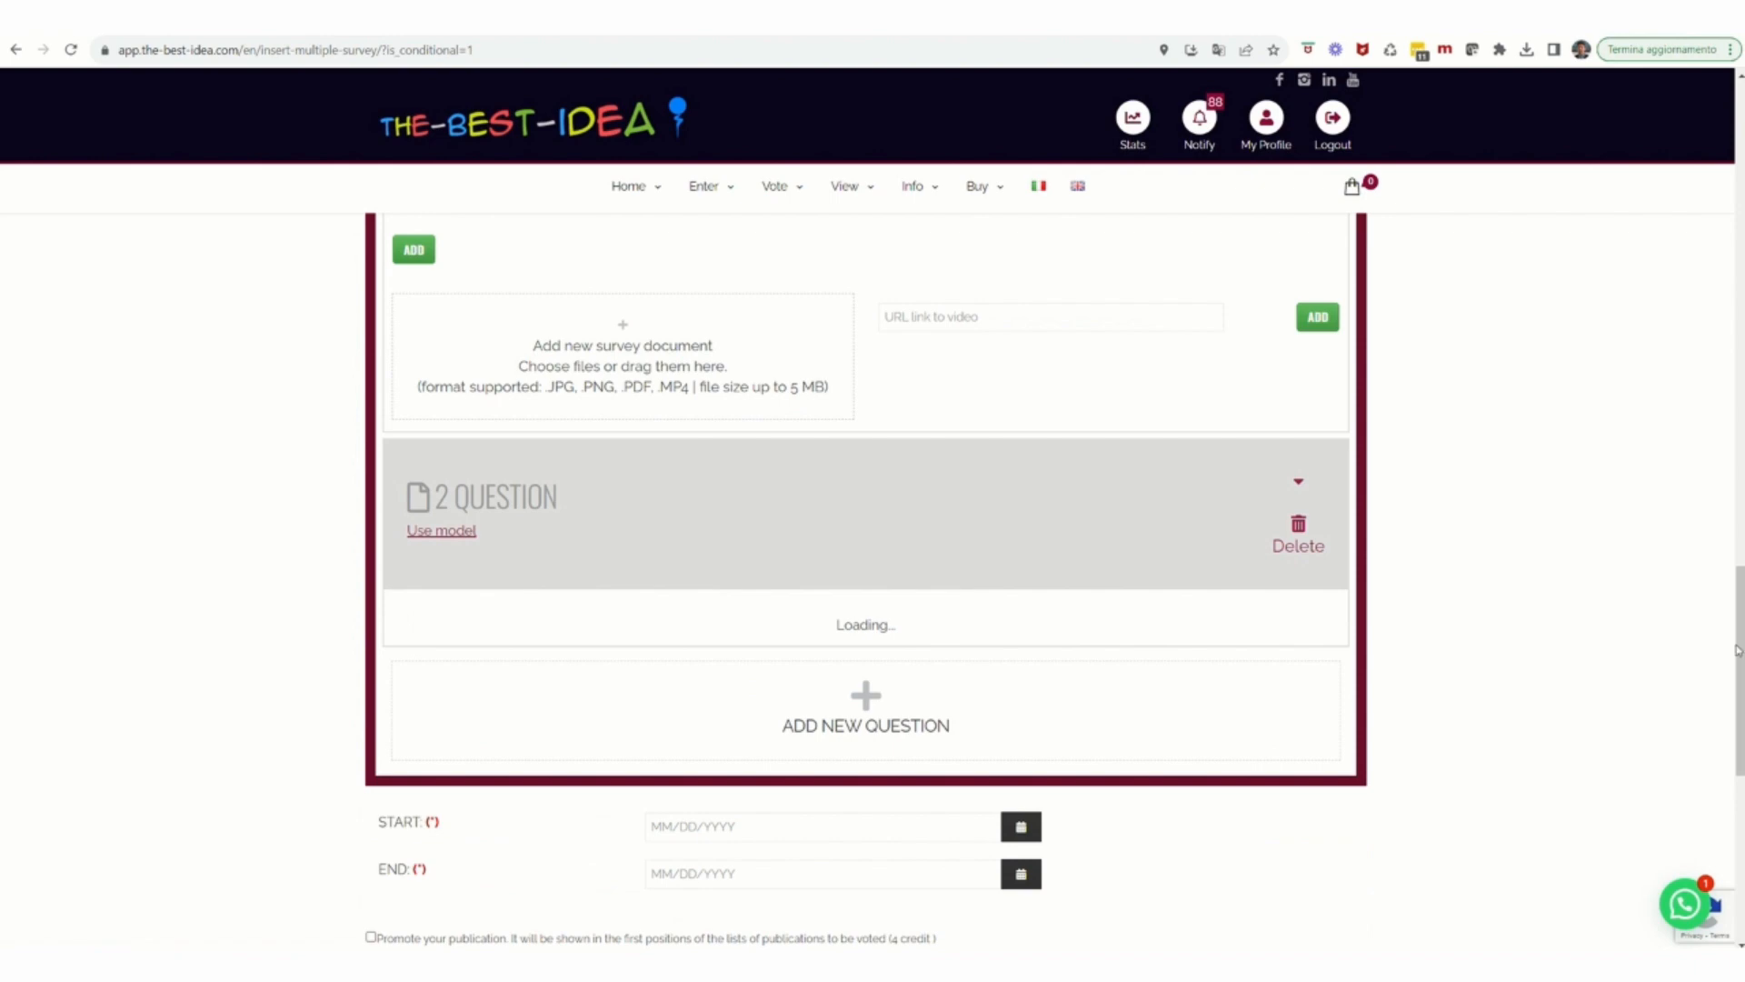
left_click_drag(1742, 656, 1743, 808)
left_click(936, 654)
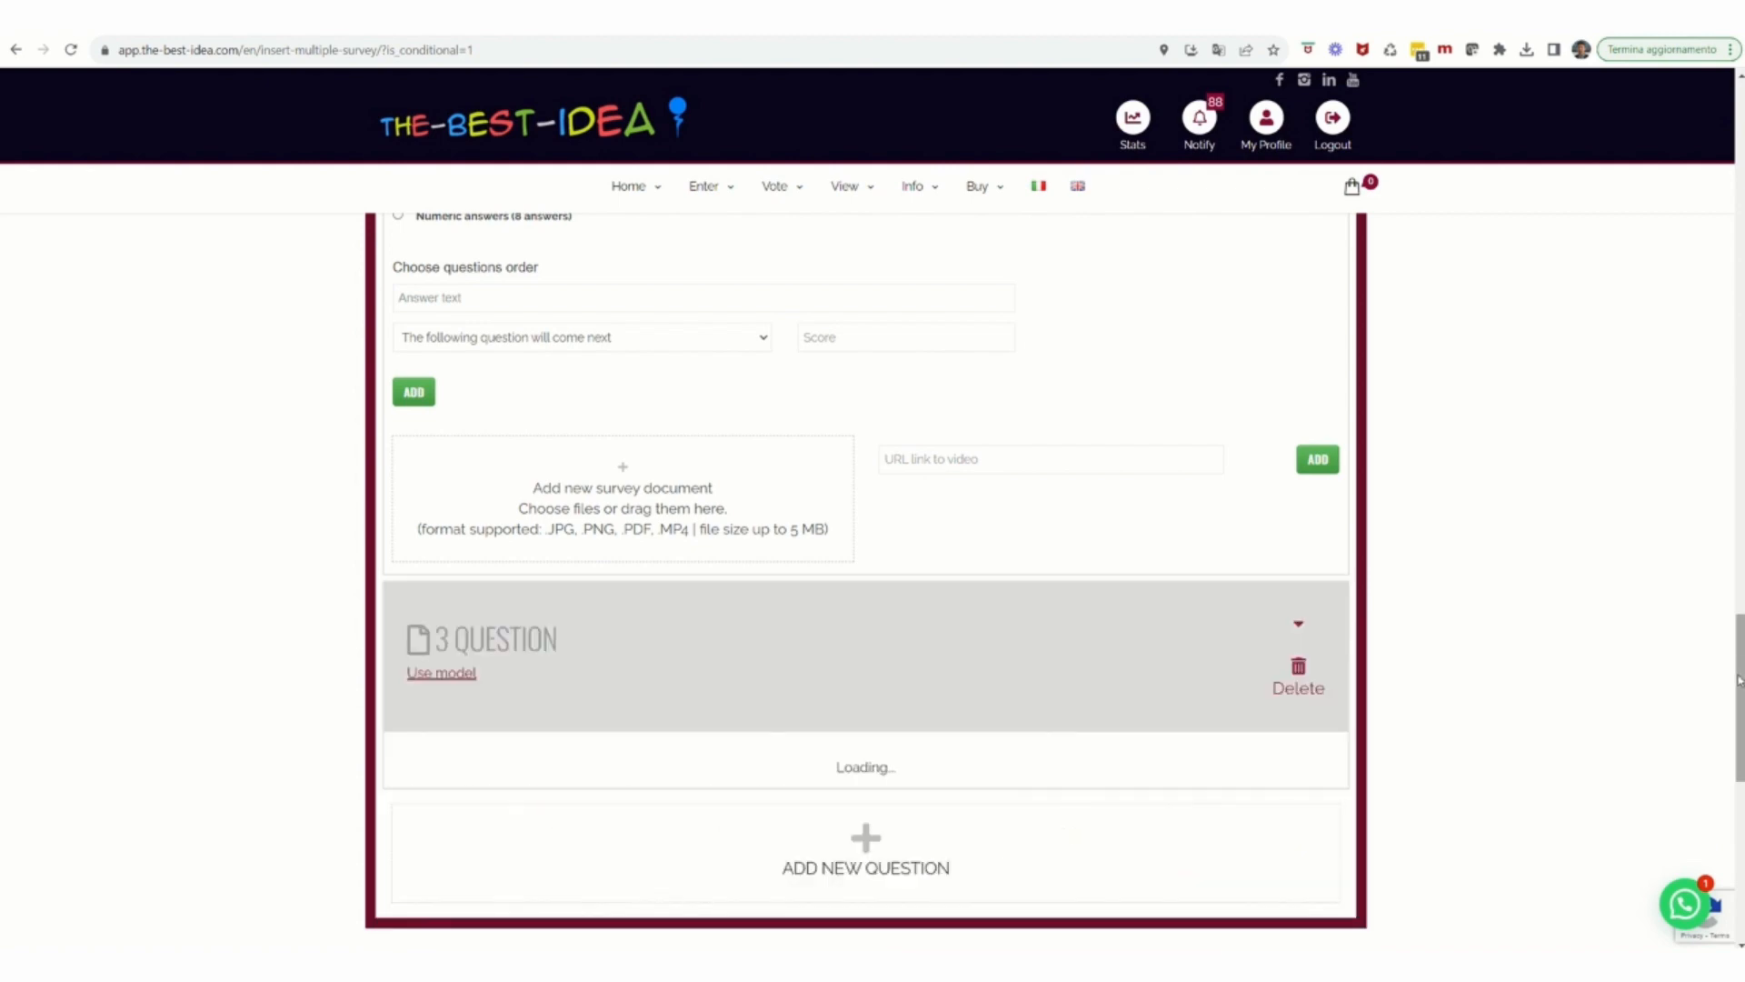
Title question 1 "First" and enter "swrtrewhg" as its description.
left_click_drag(1738, 680, 1734, 360)
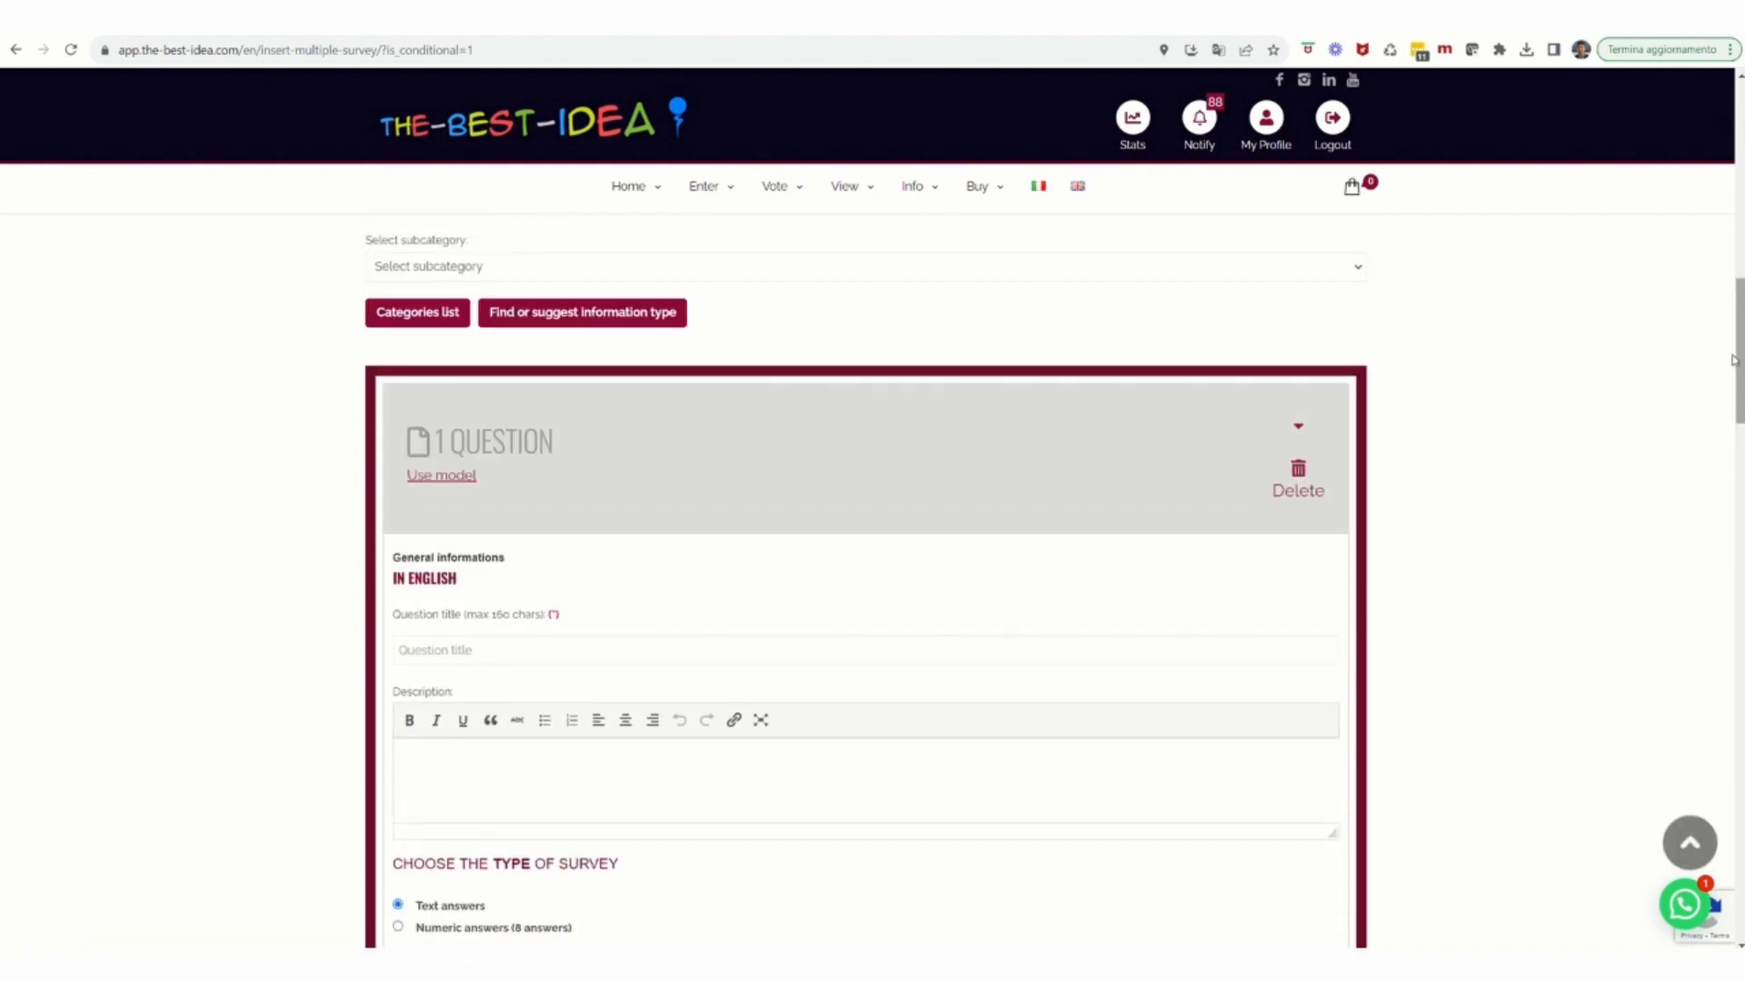
left_click(424, 647)
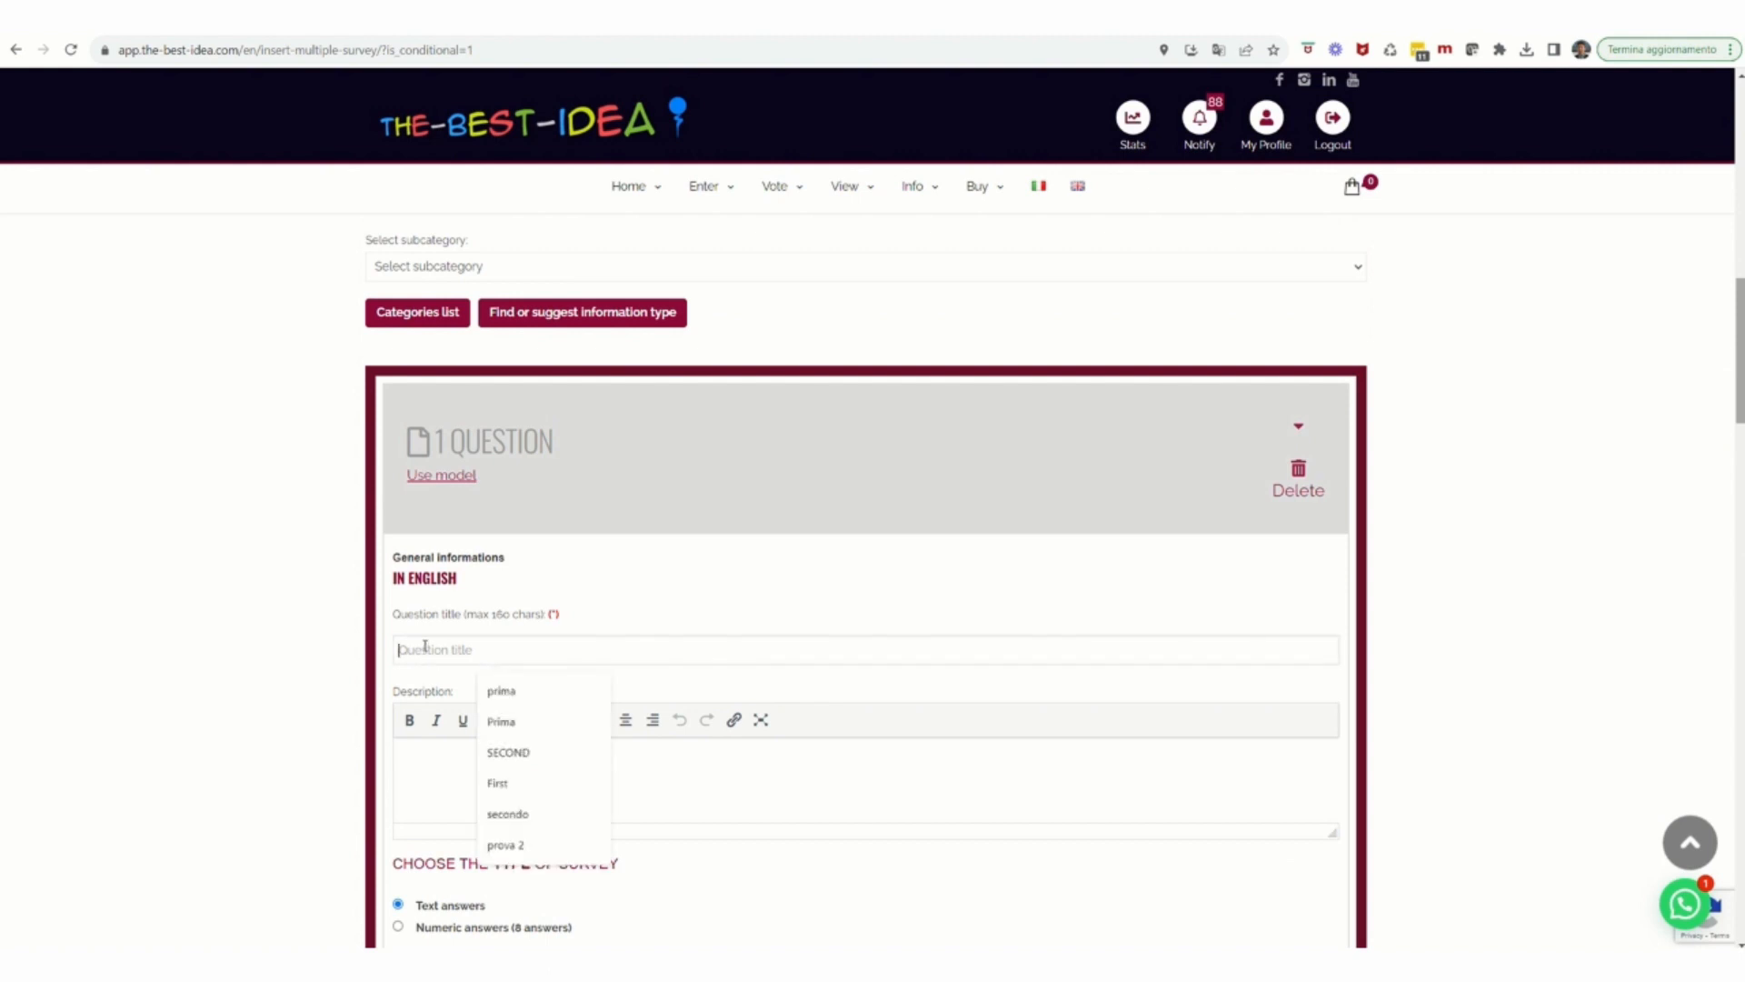
type("Fir")
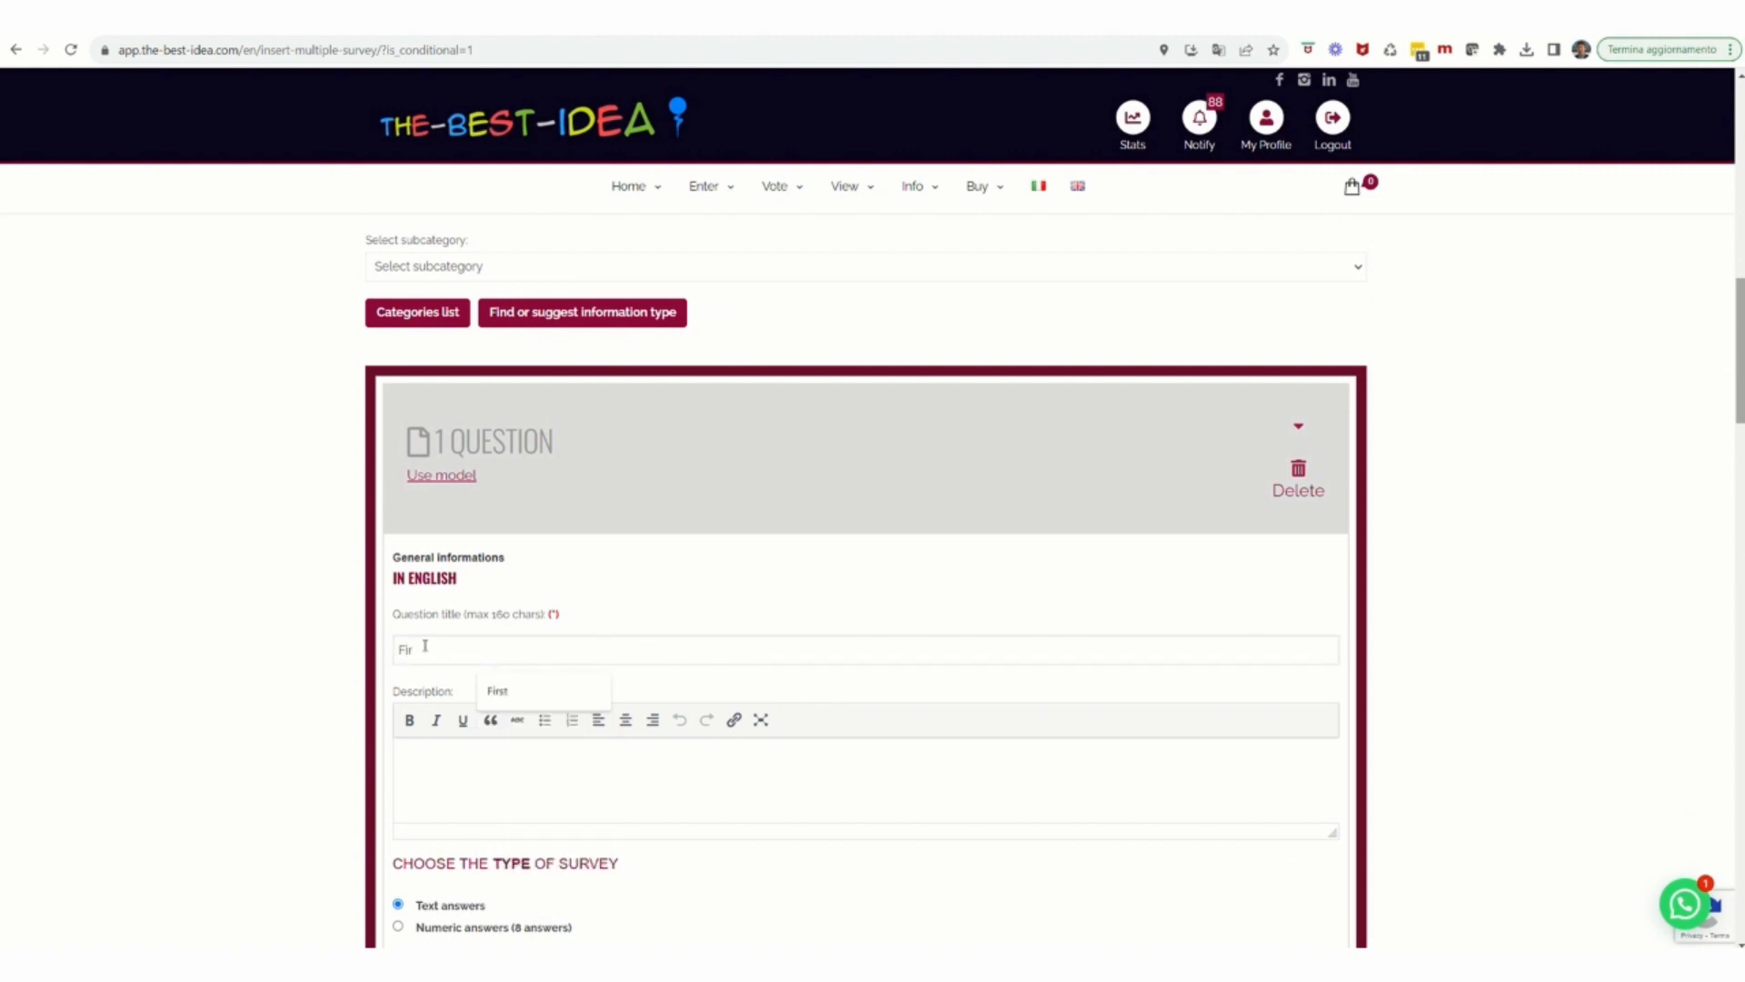
type("st")
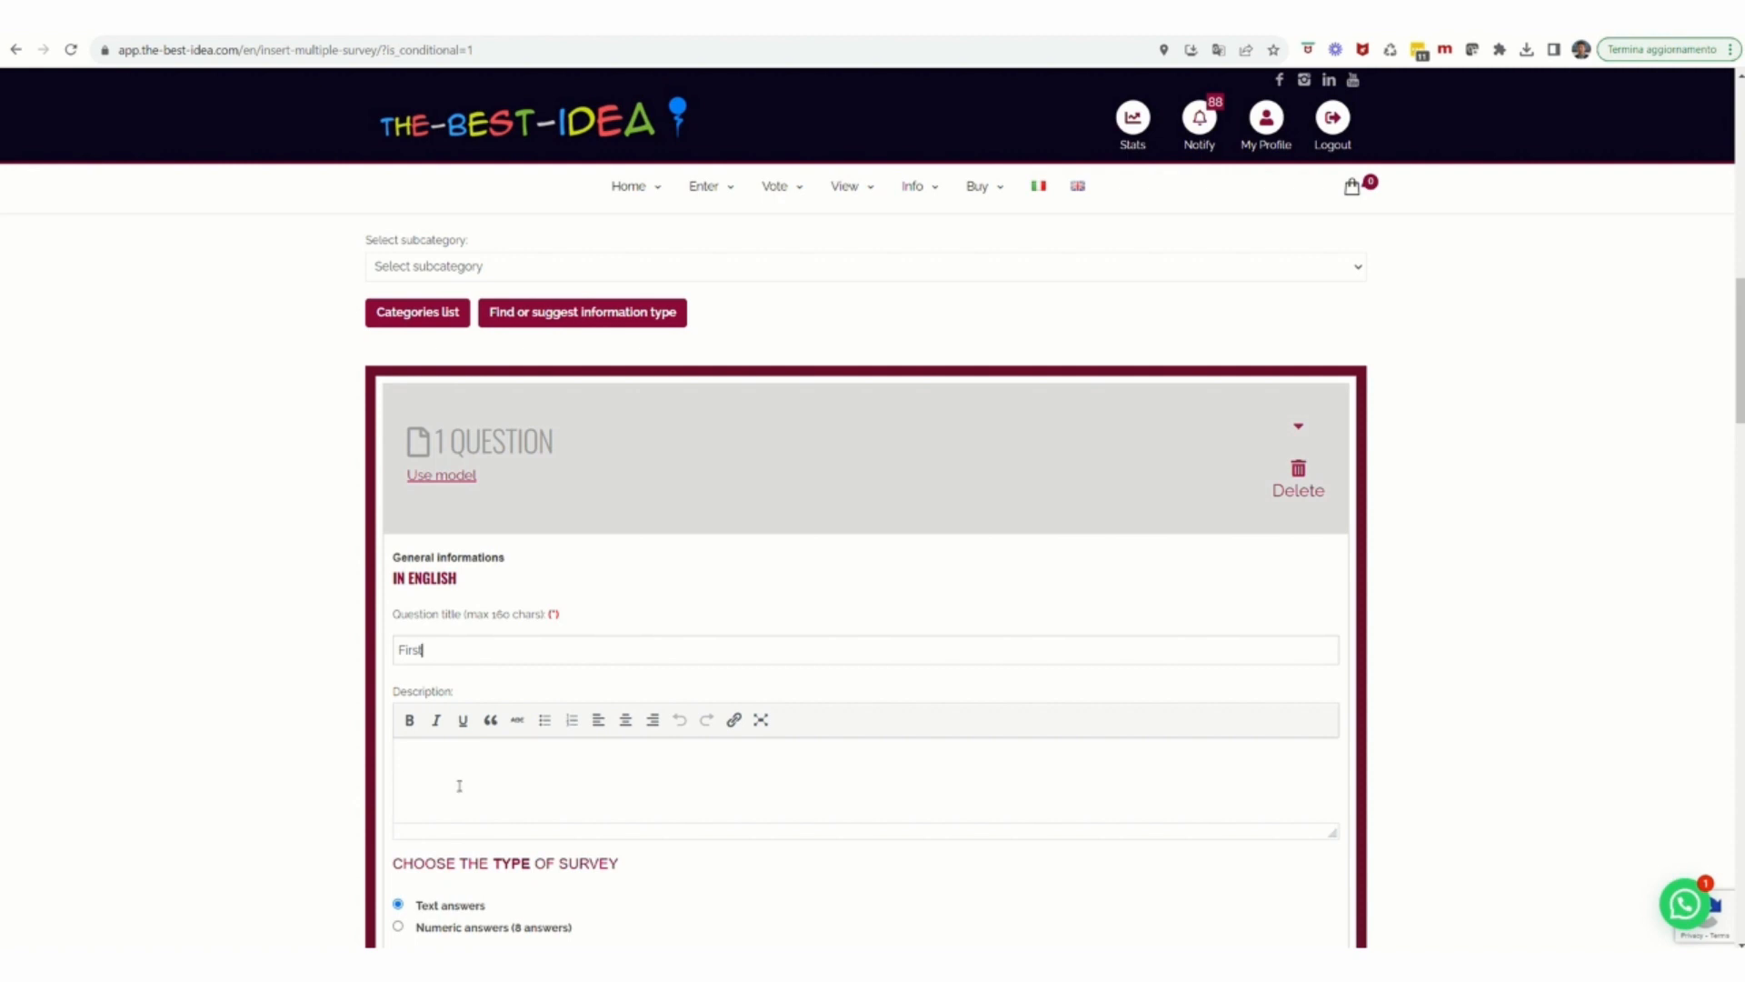
type("swrtrewhg")
Enter the answer text "dghfhjg" for question 1 and make this answer lead to Question 3.
scroll(1732, 705, "down", 3)
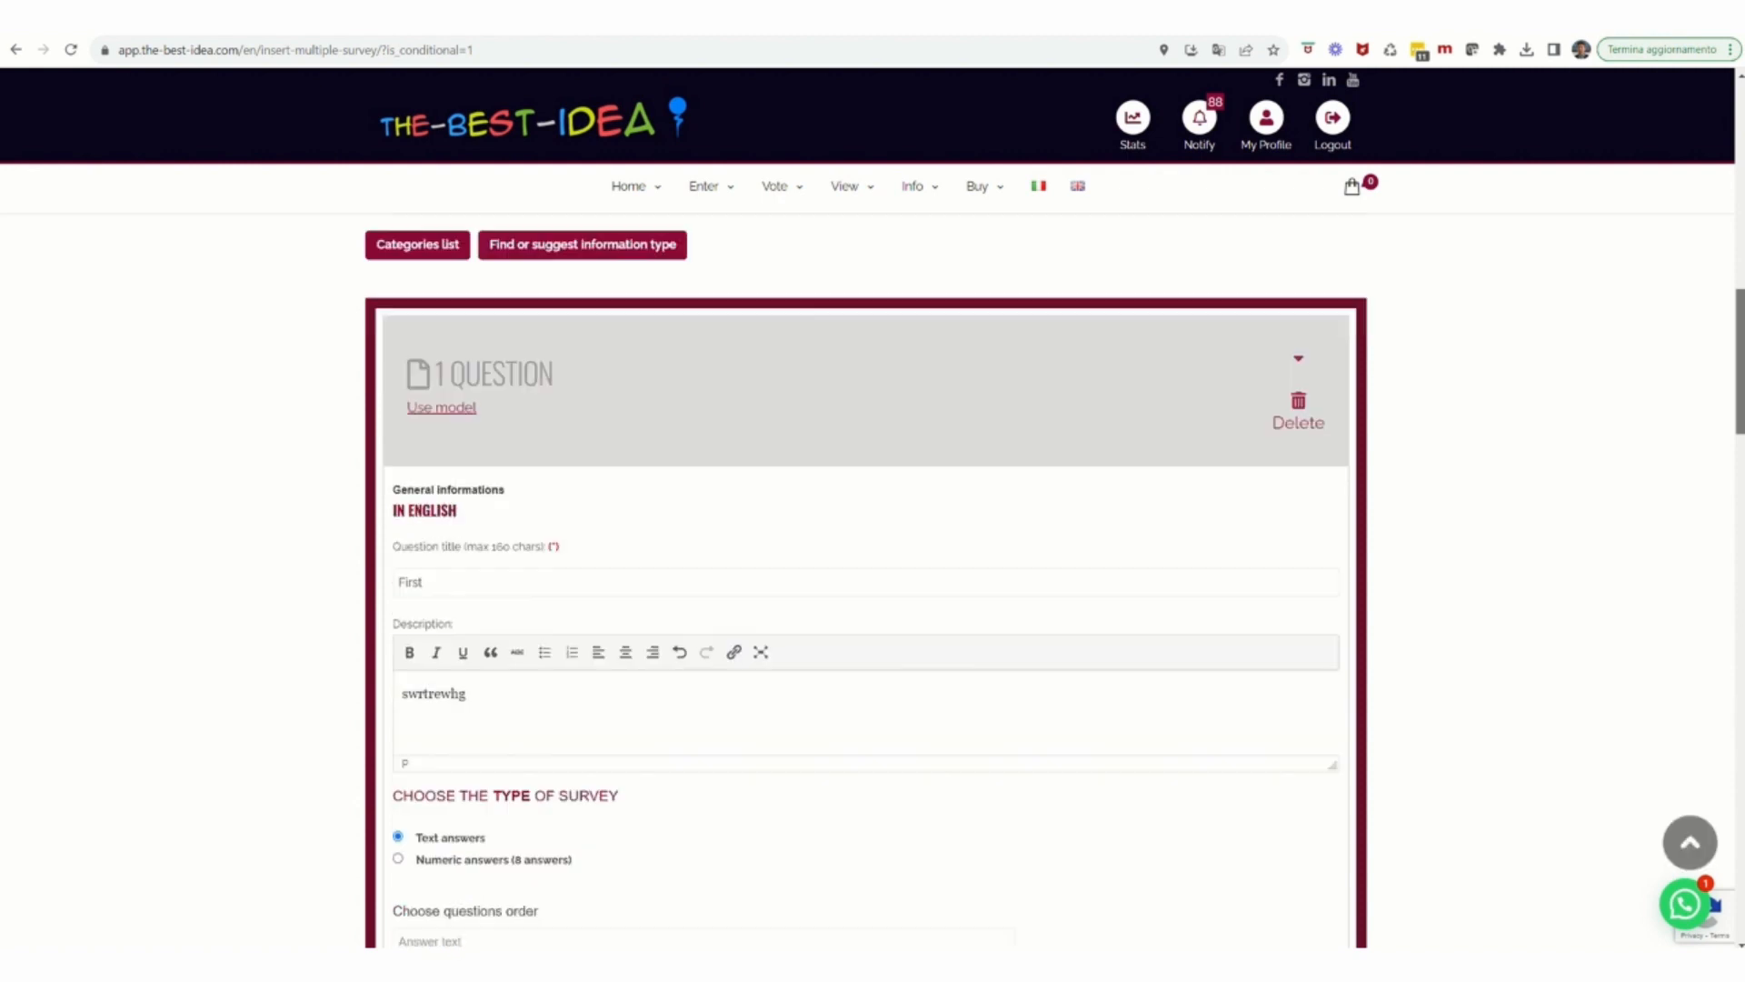
scroll(1709, 509, "down", 2)
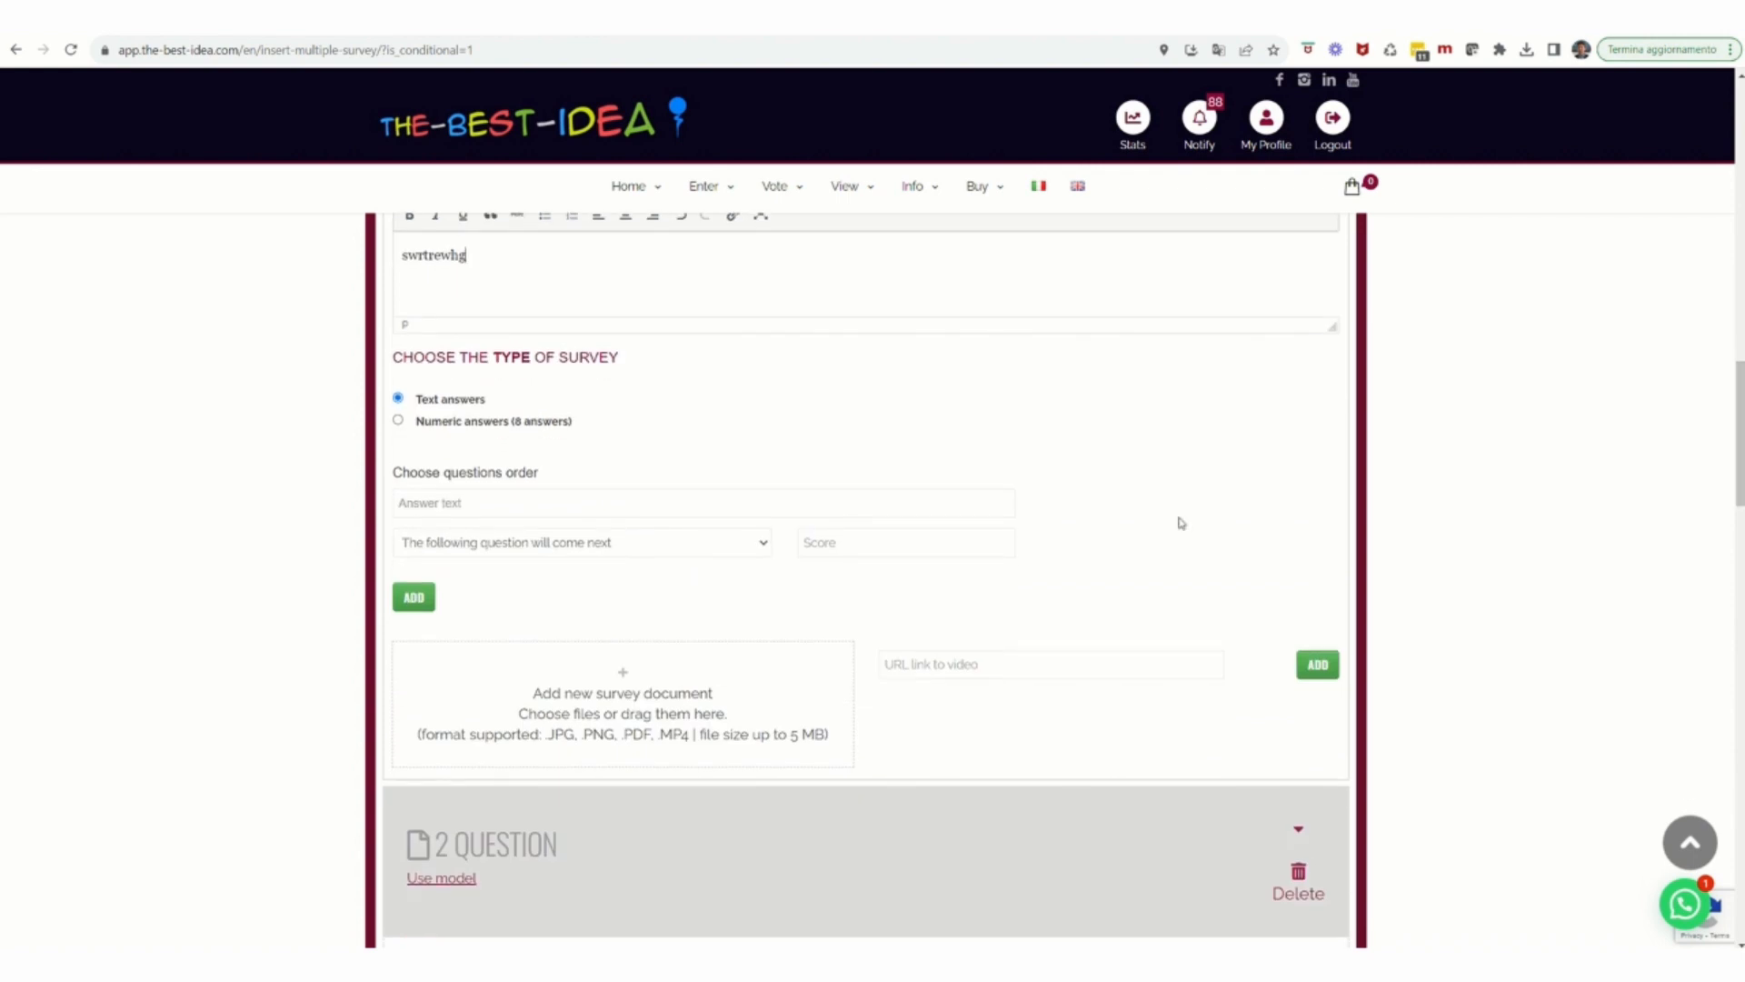
left_click(455, 505)
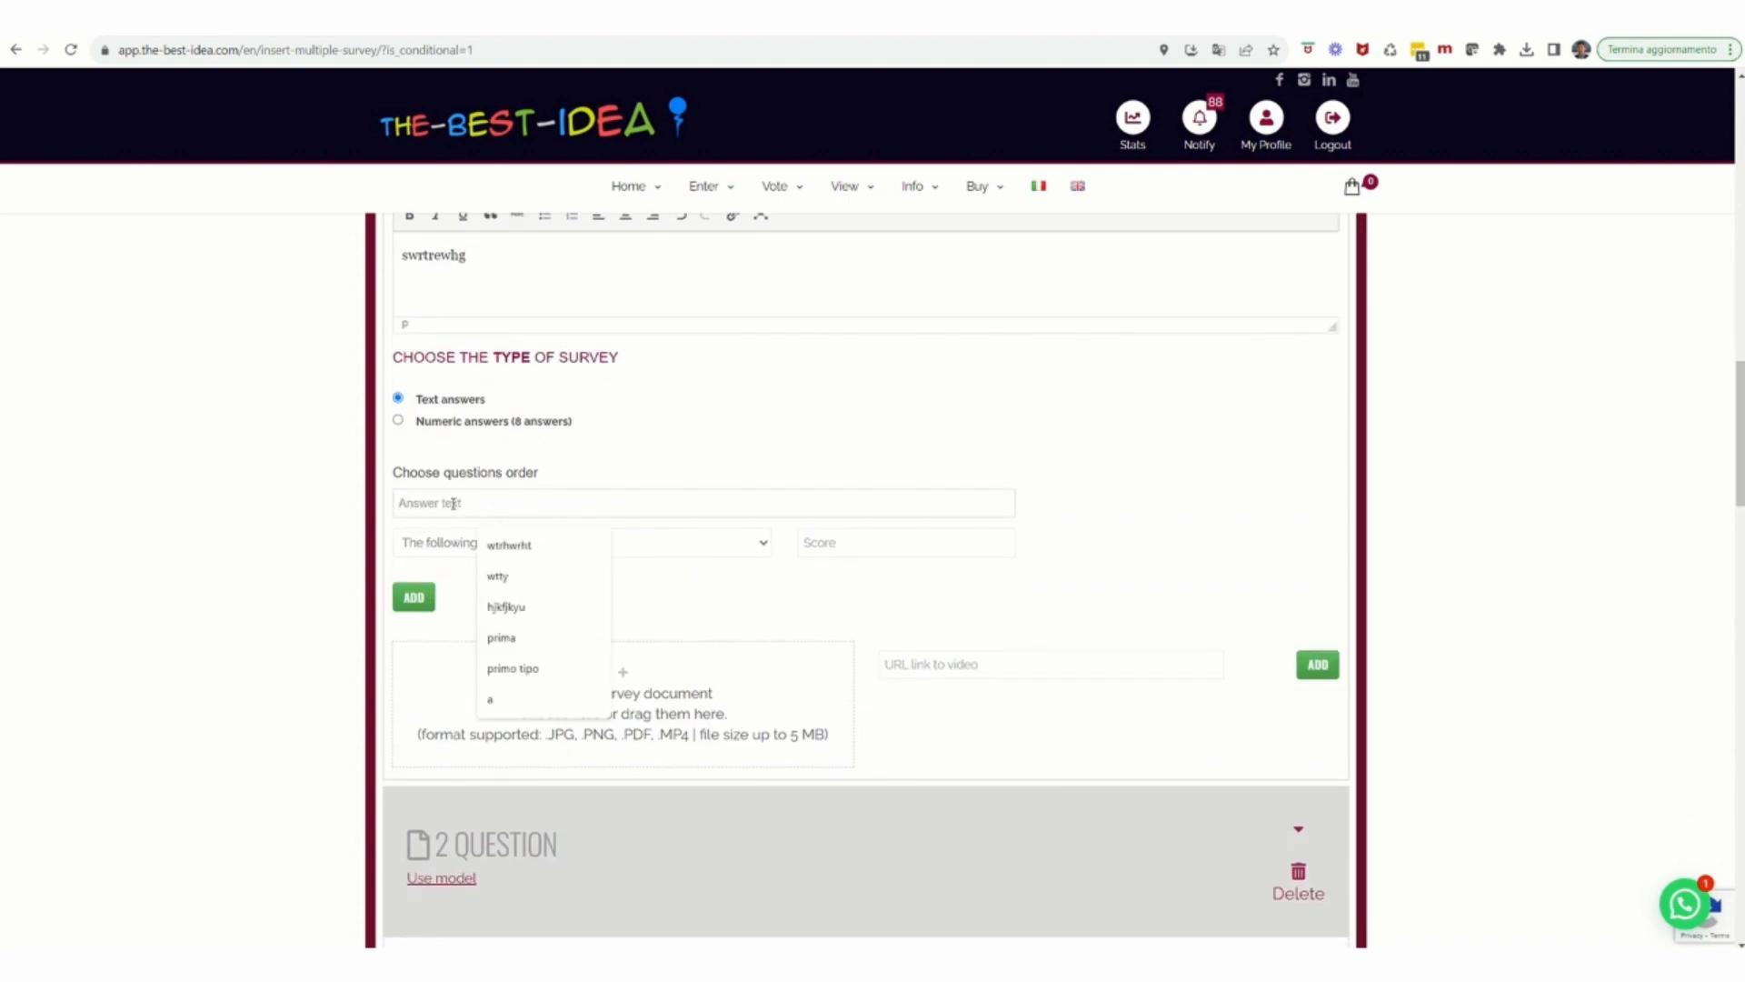
type("dghfhjg")
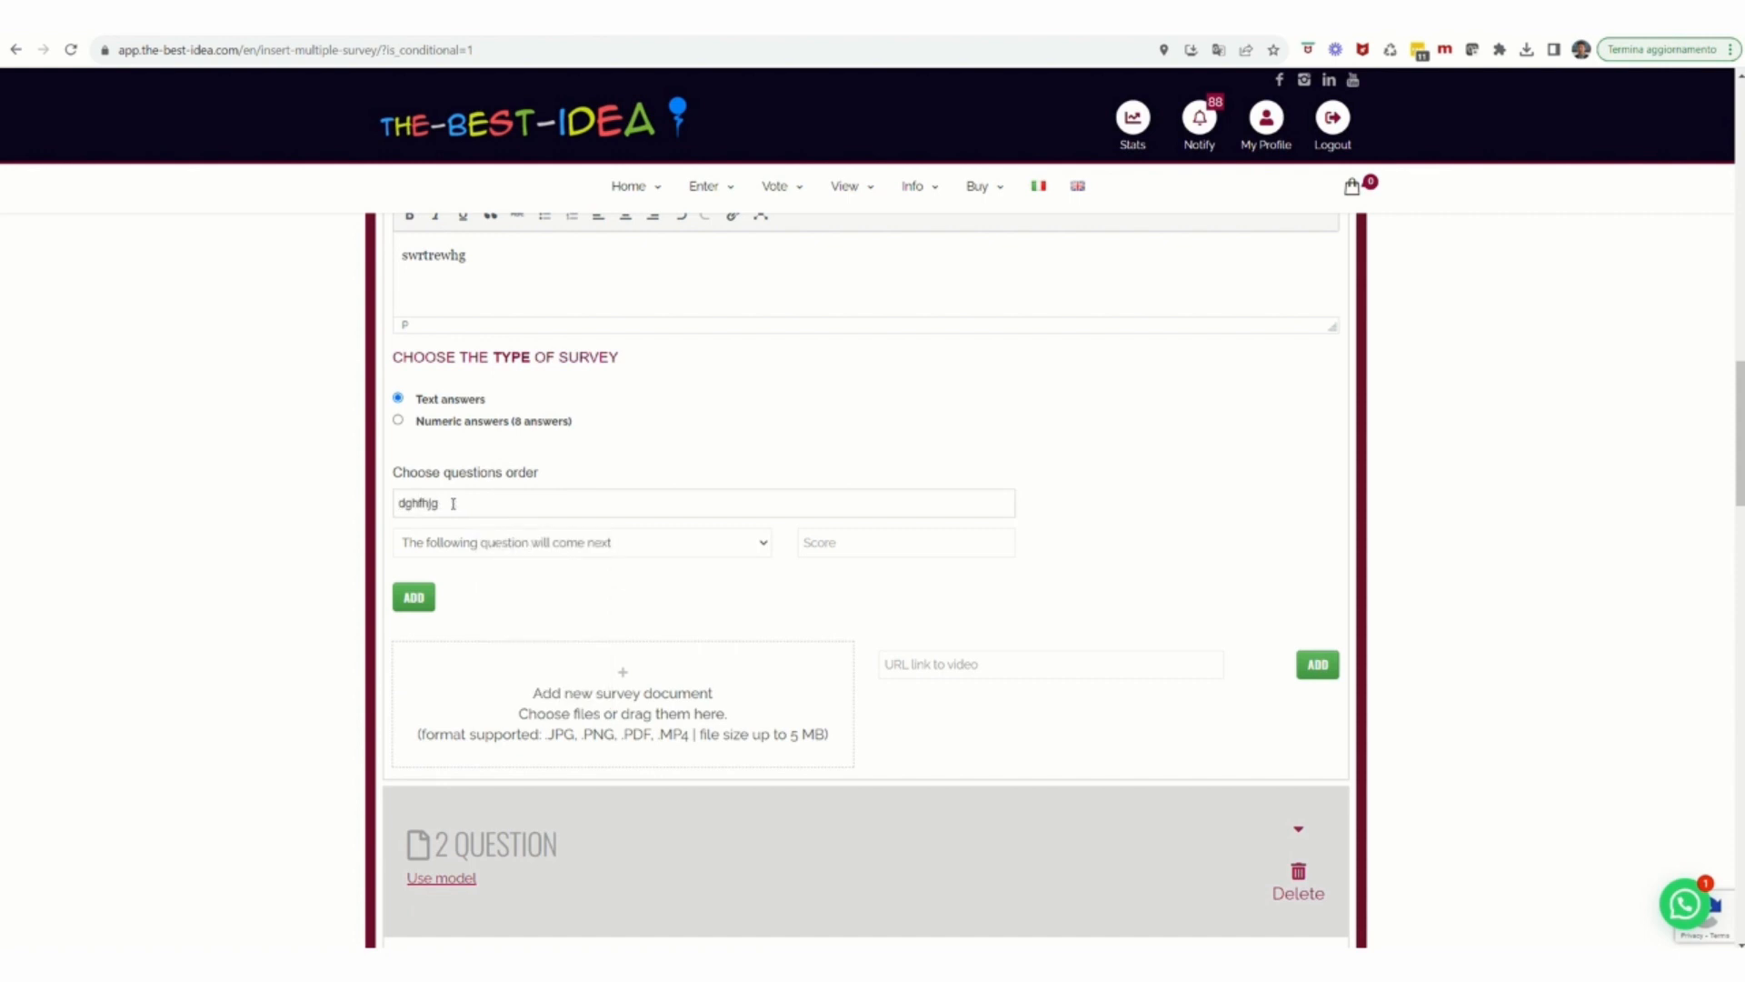
left_click(763, 542)
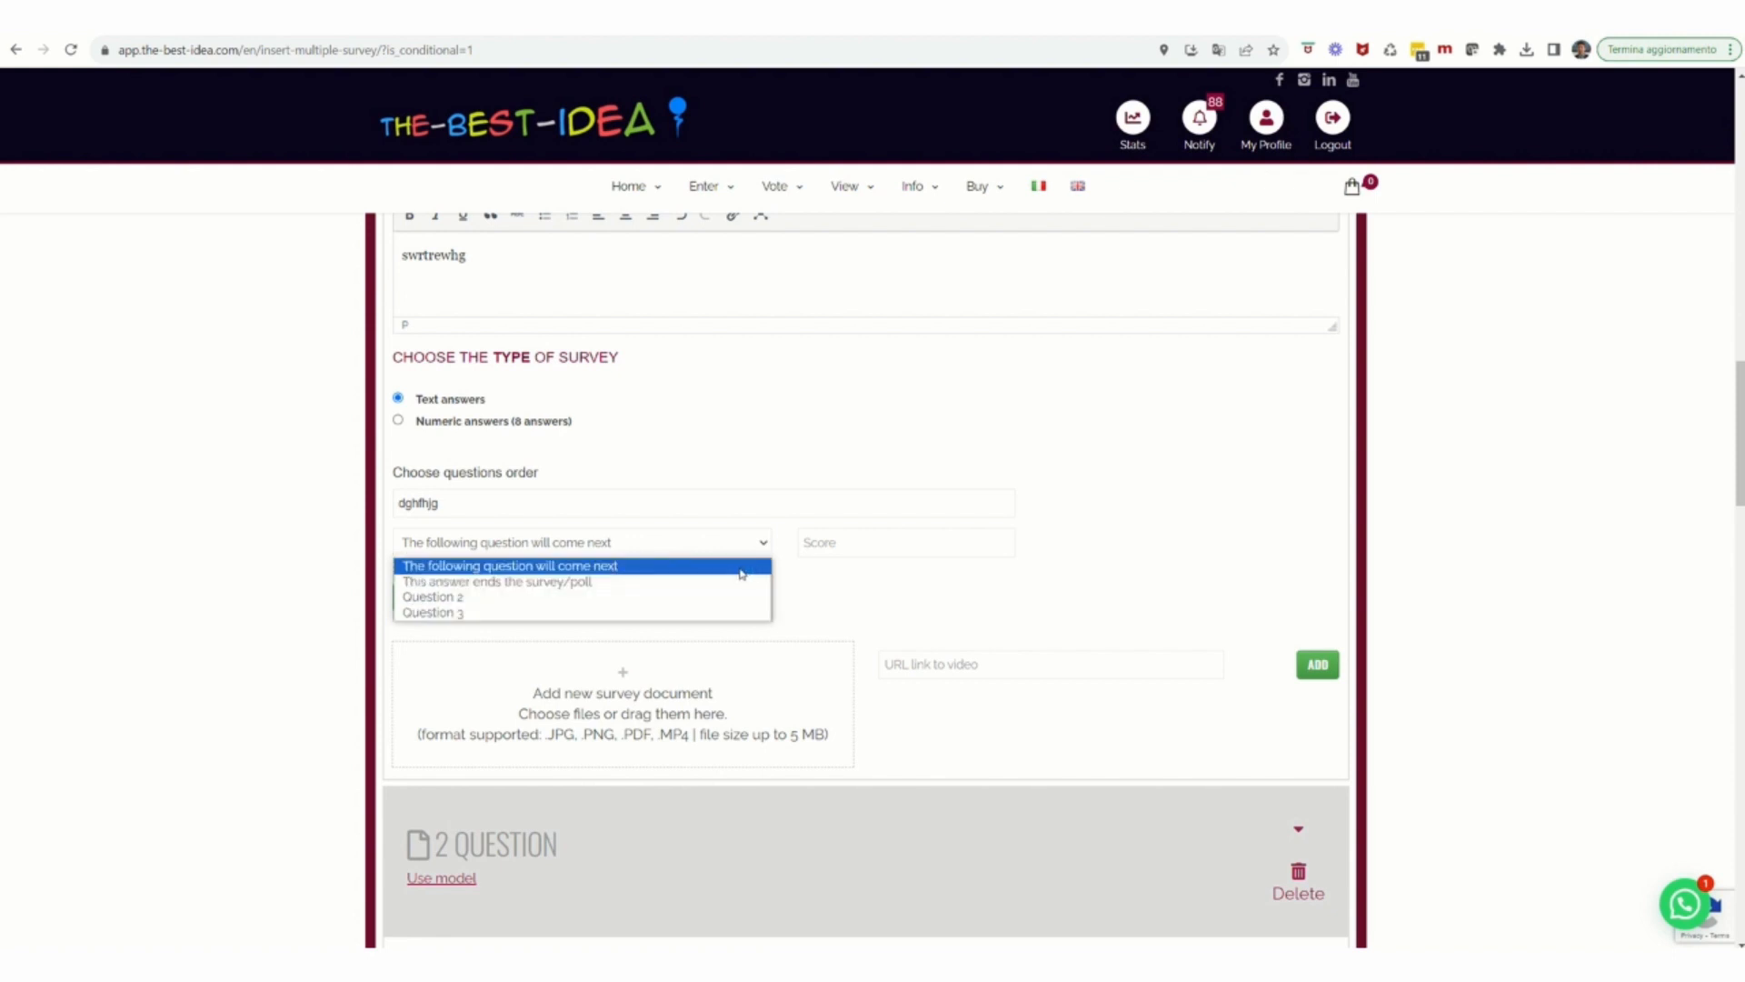
left_click(707, 613)
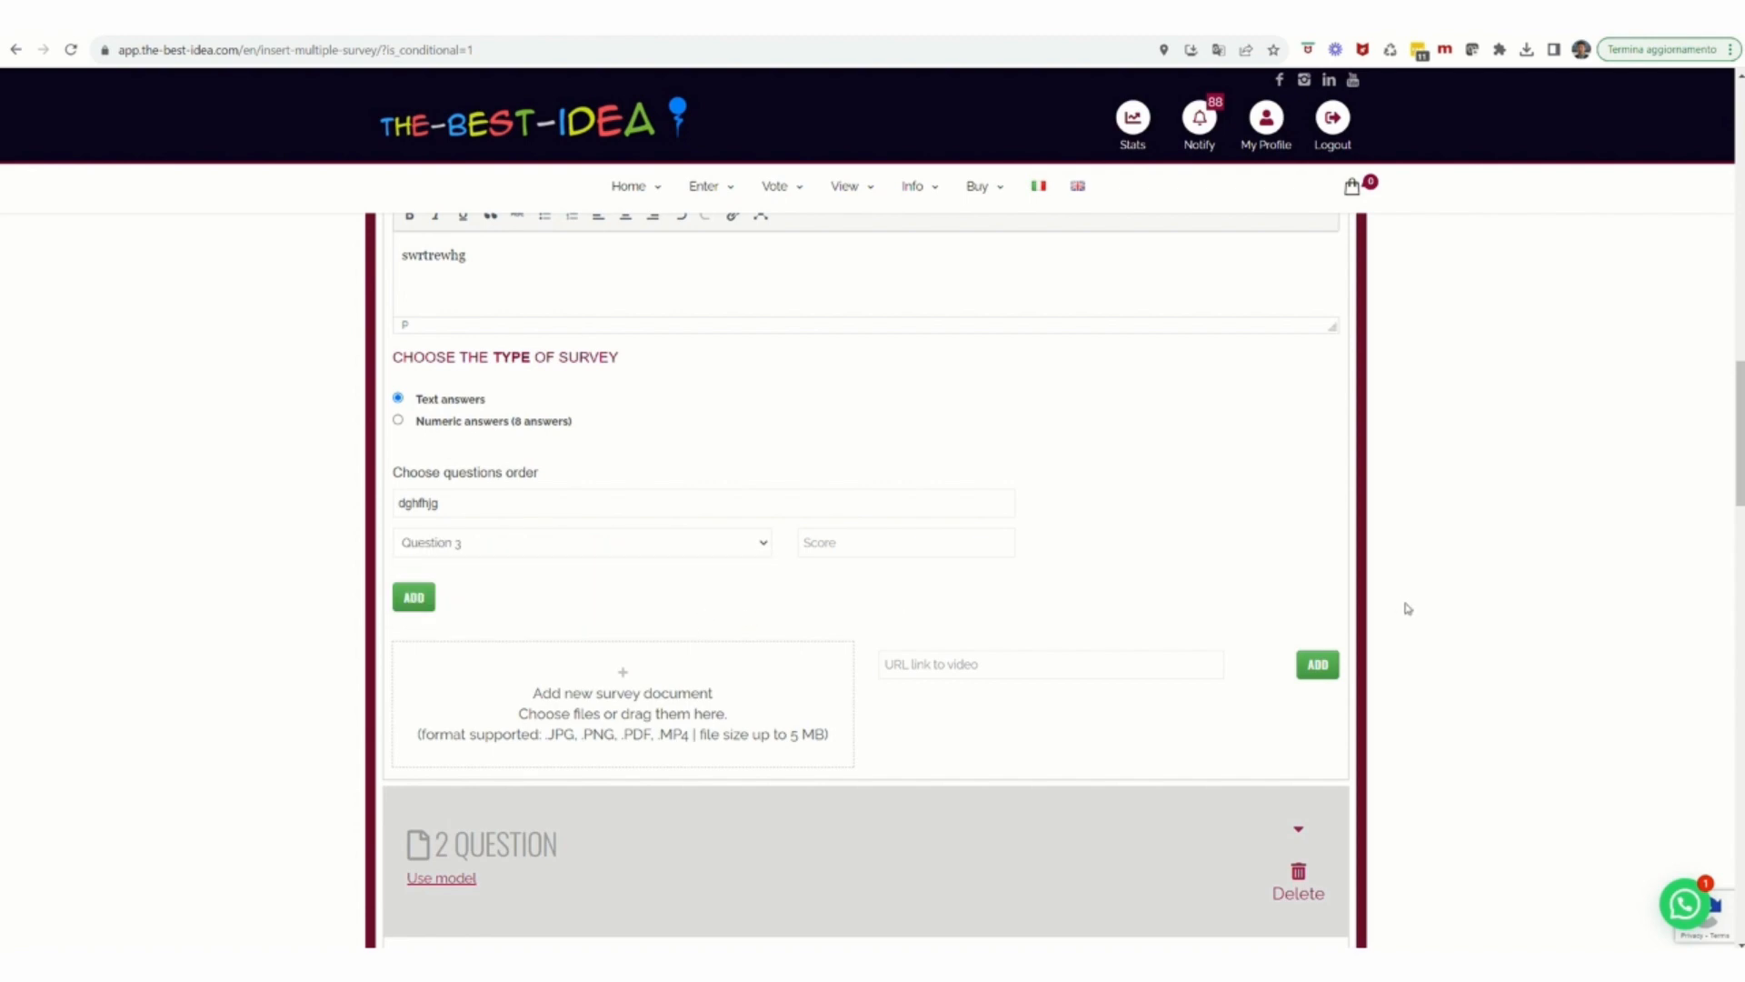
Review which follow-up options are offered for the answer of question 2 and for the answer of question 1.
scroll(1407, 608, "down", 9)
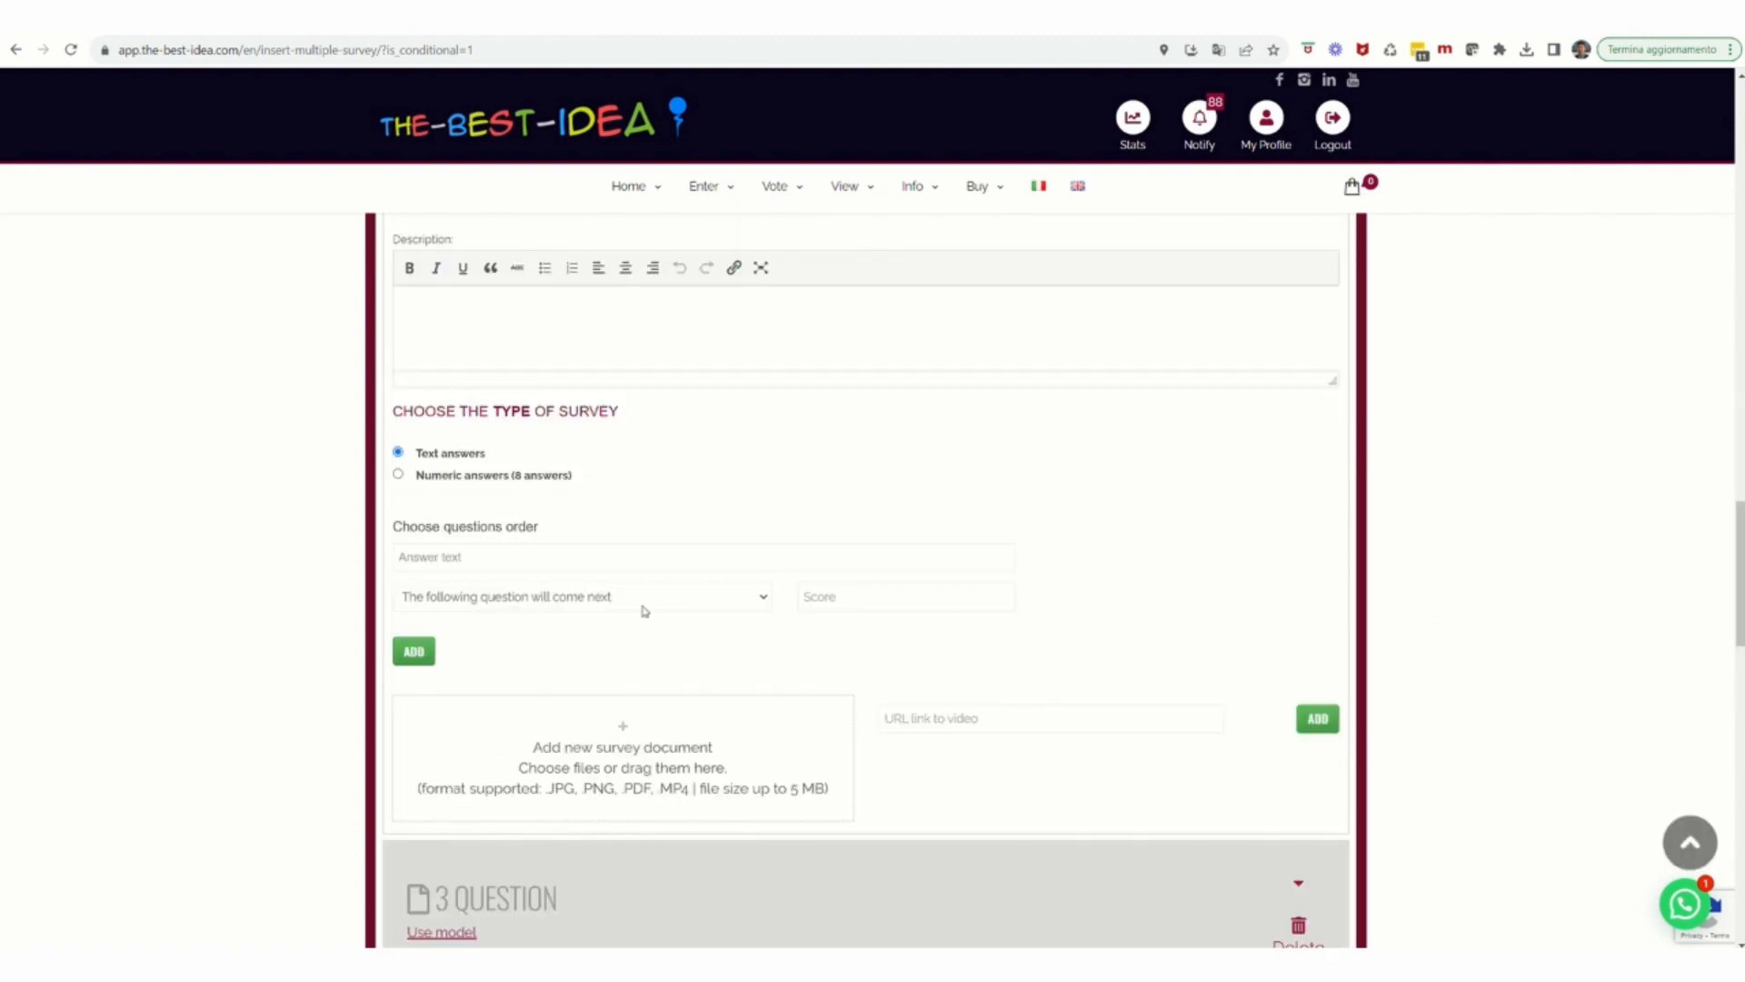
left_click(576, 598)
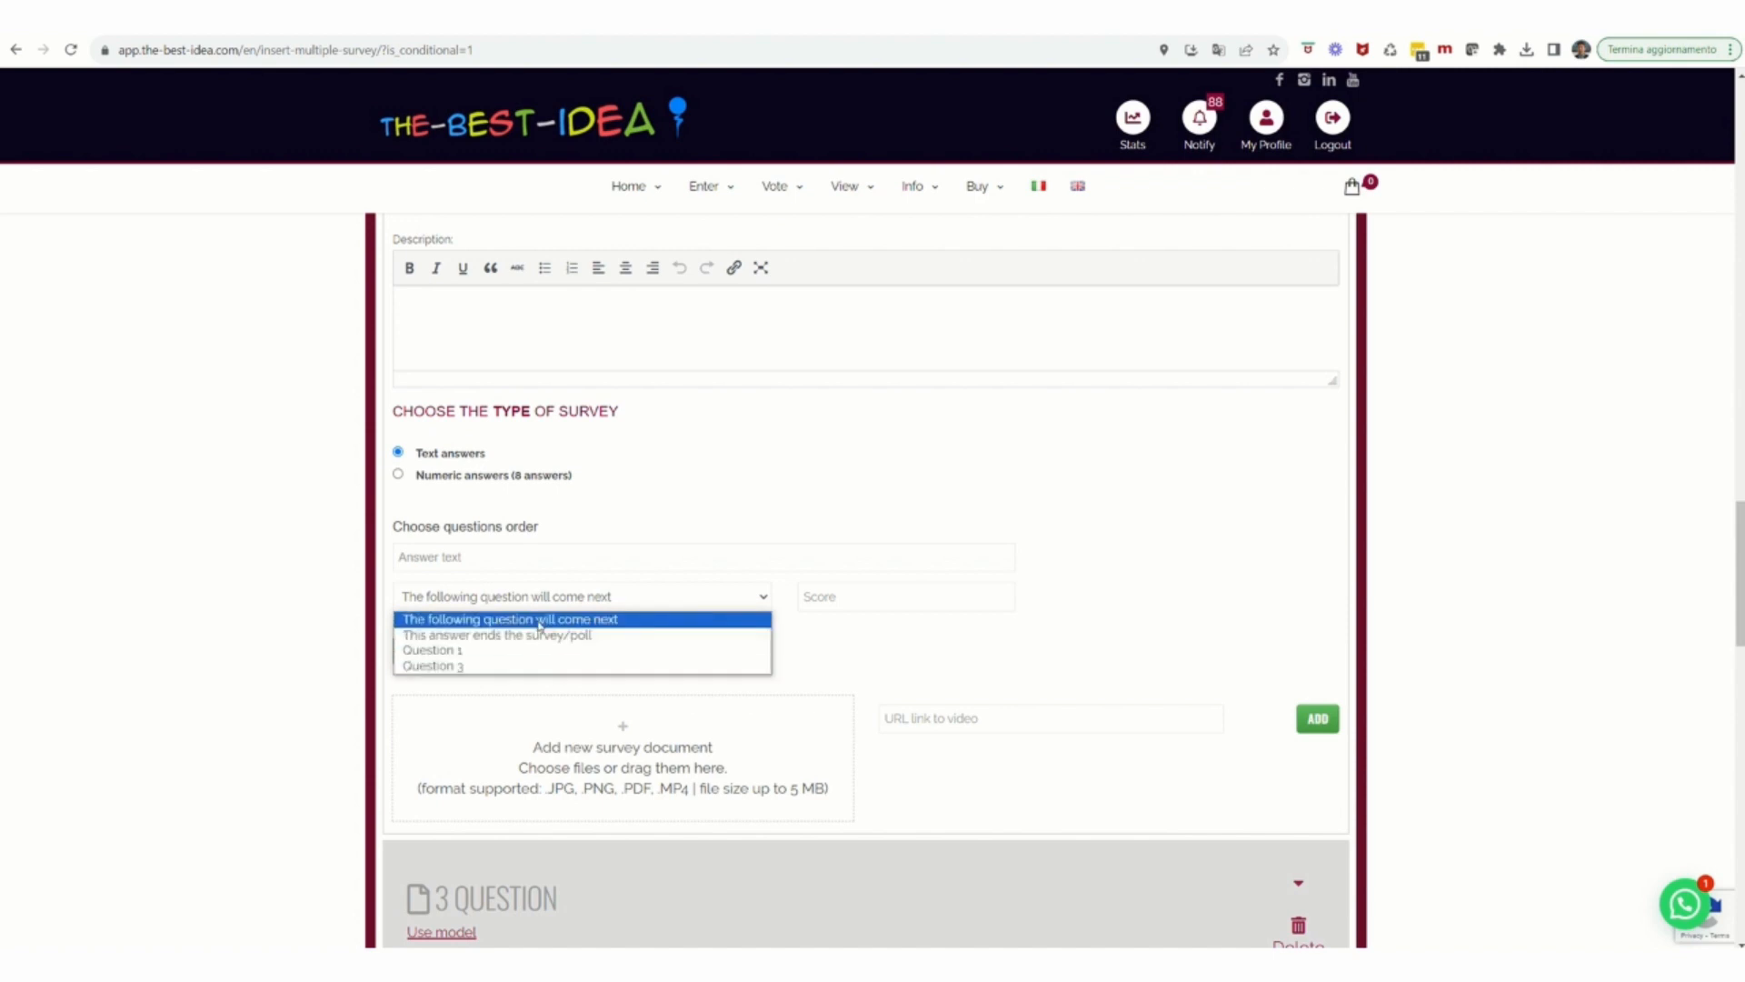
left_click(1454, 515)
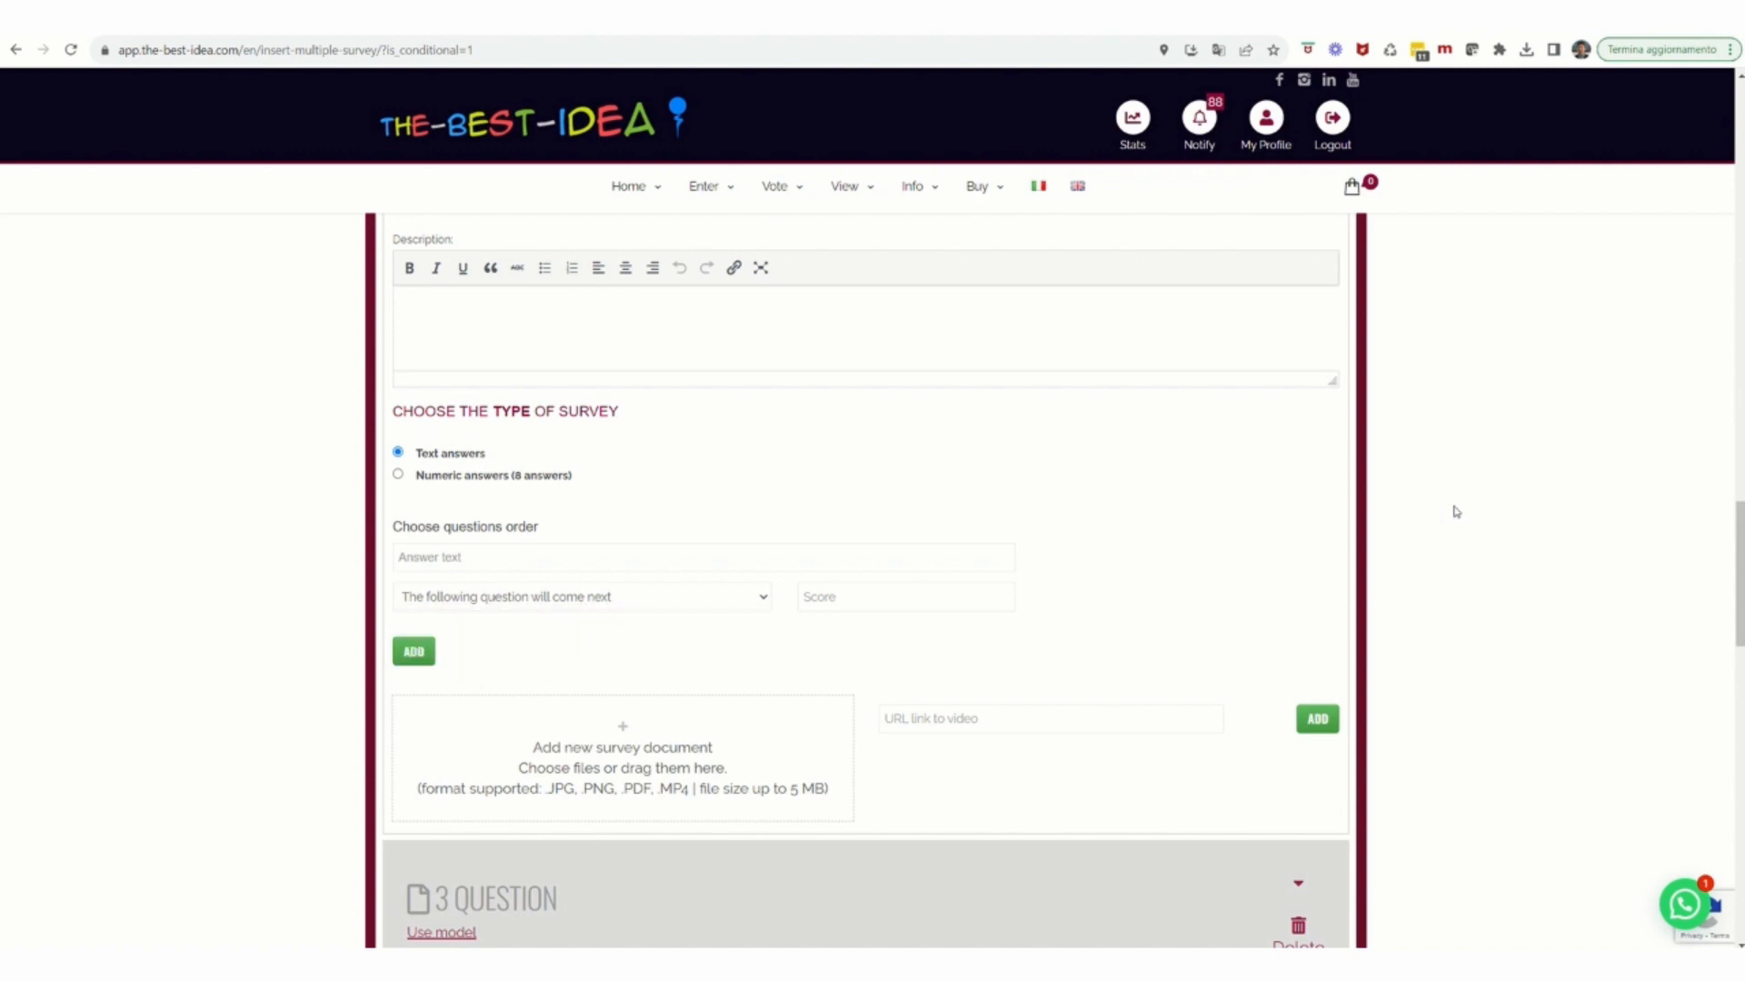
scroll(1457, 524, "up", 6)
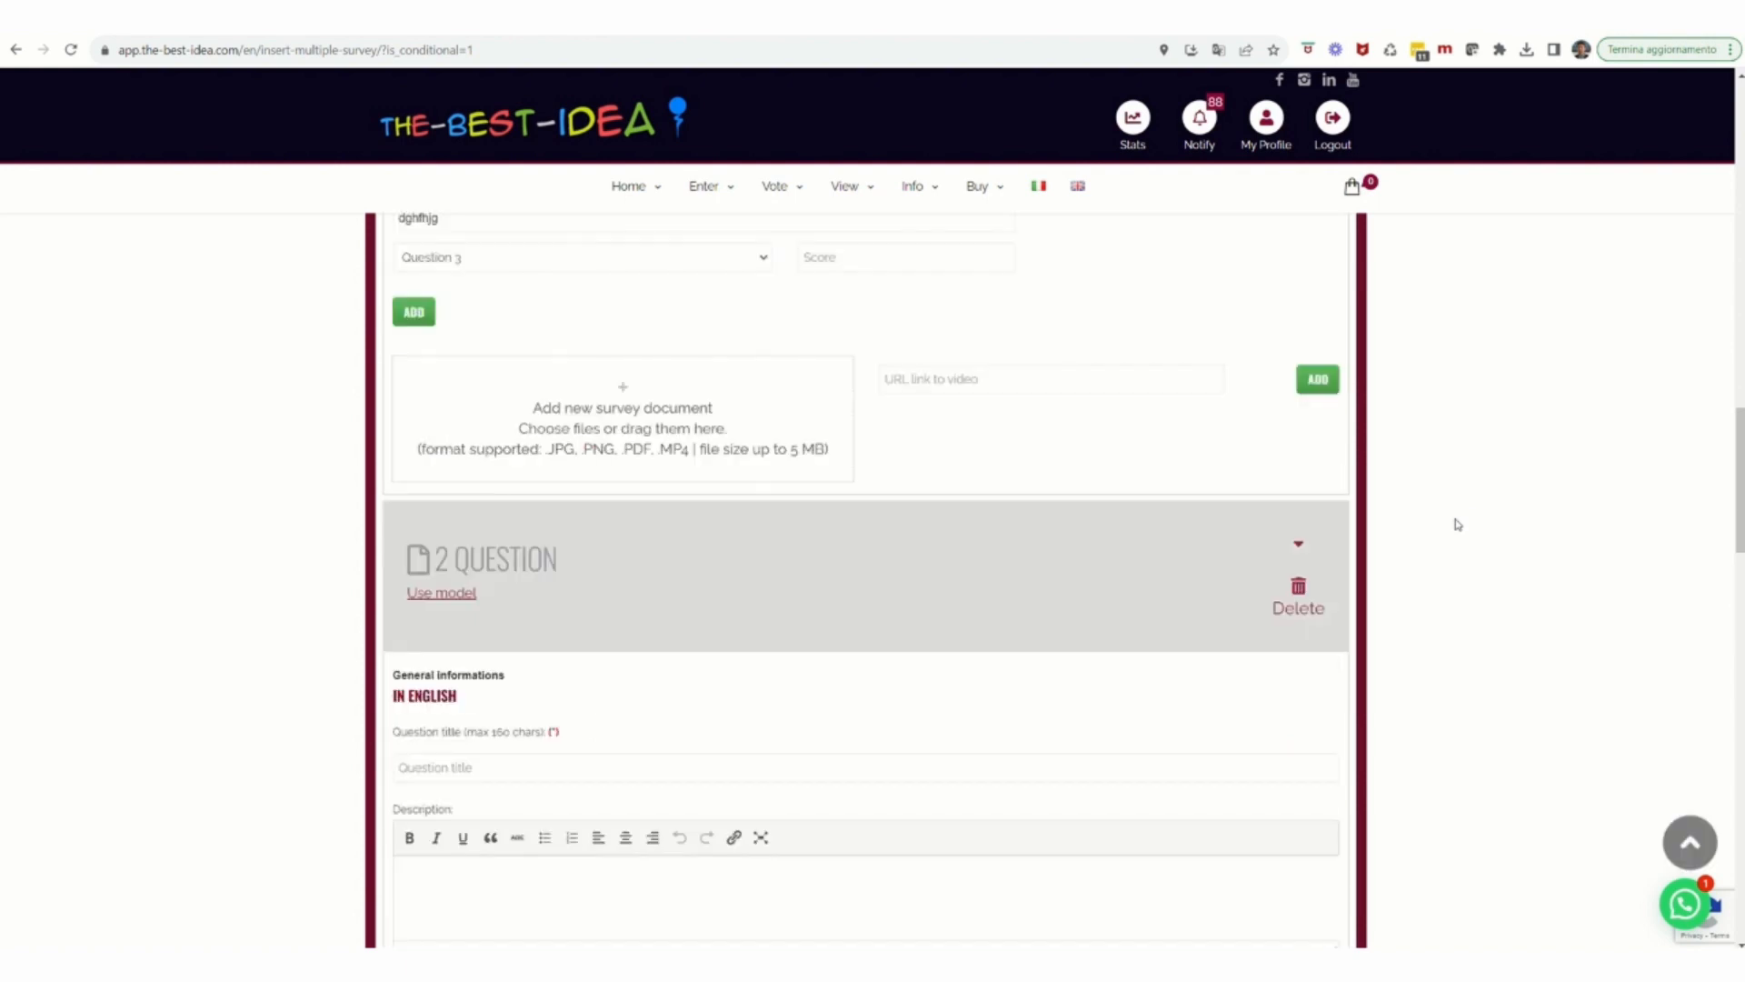
scroll(1456, 524, "up", 3)
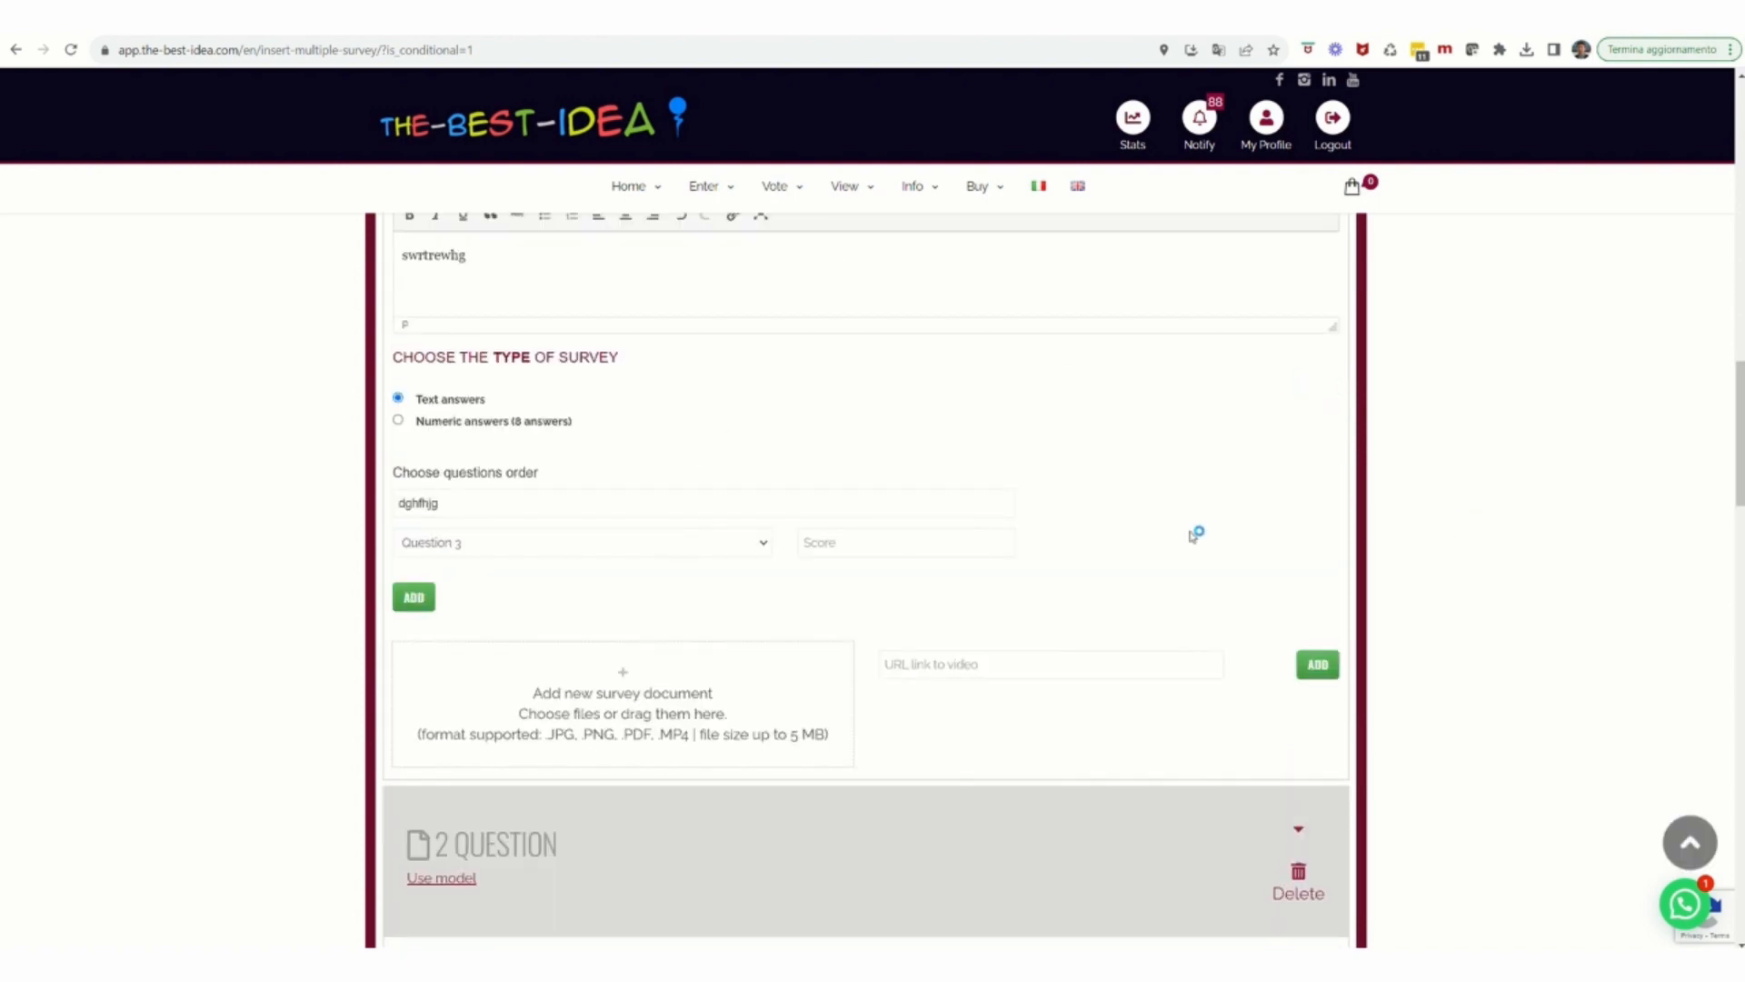
left_click(765, 544)
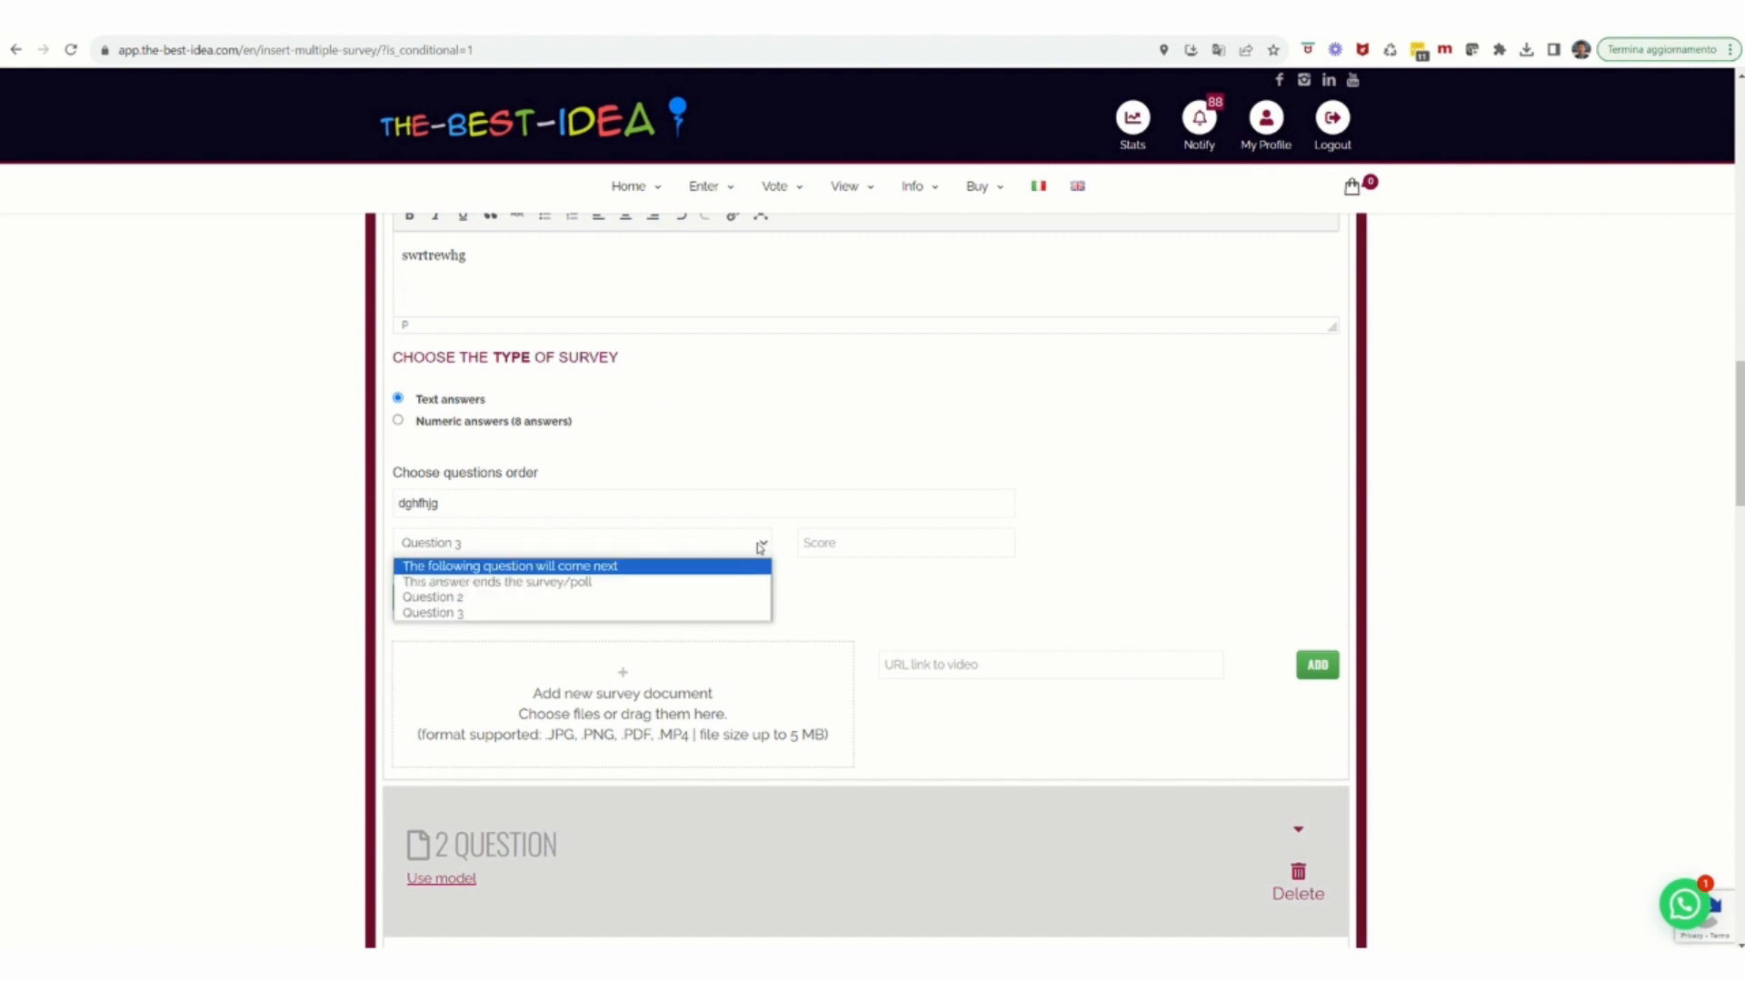
left_click(759, 546)
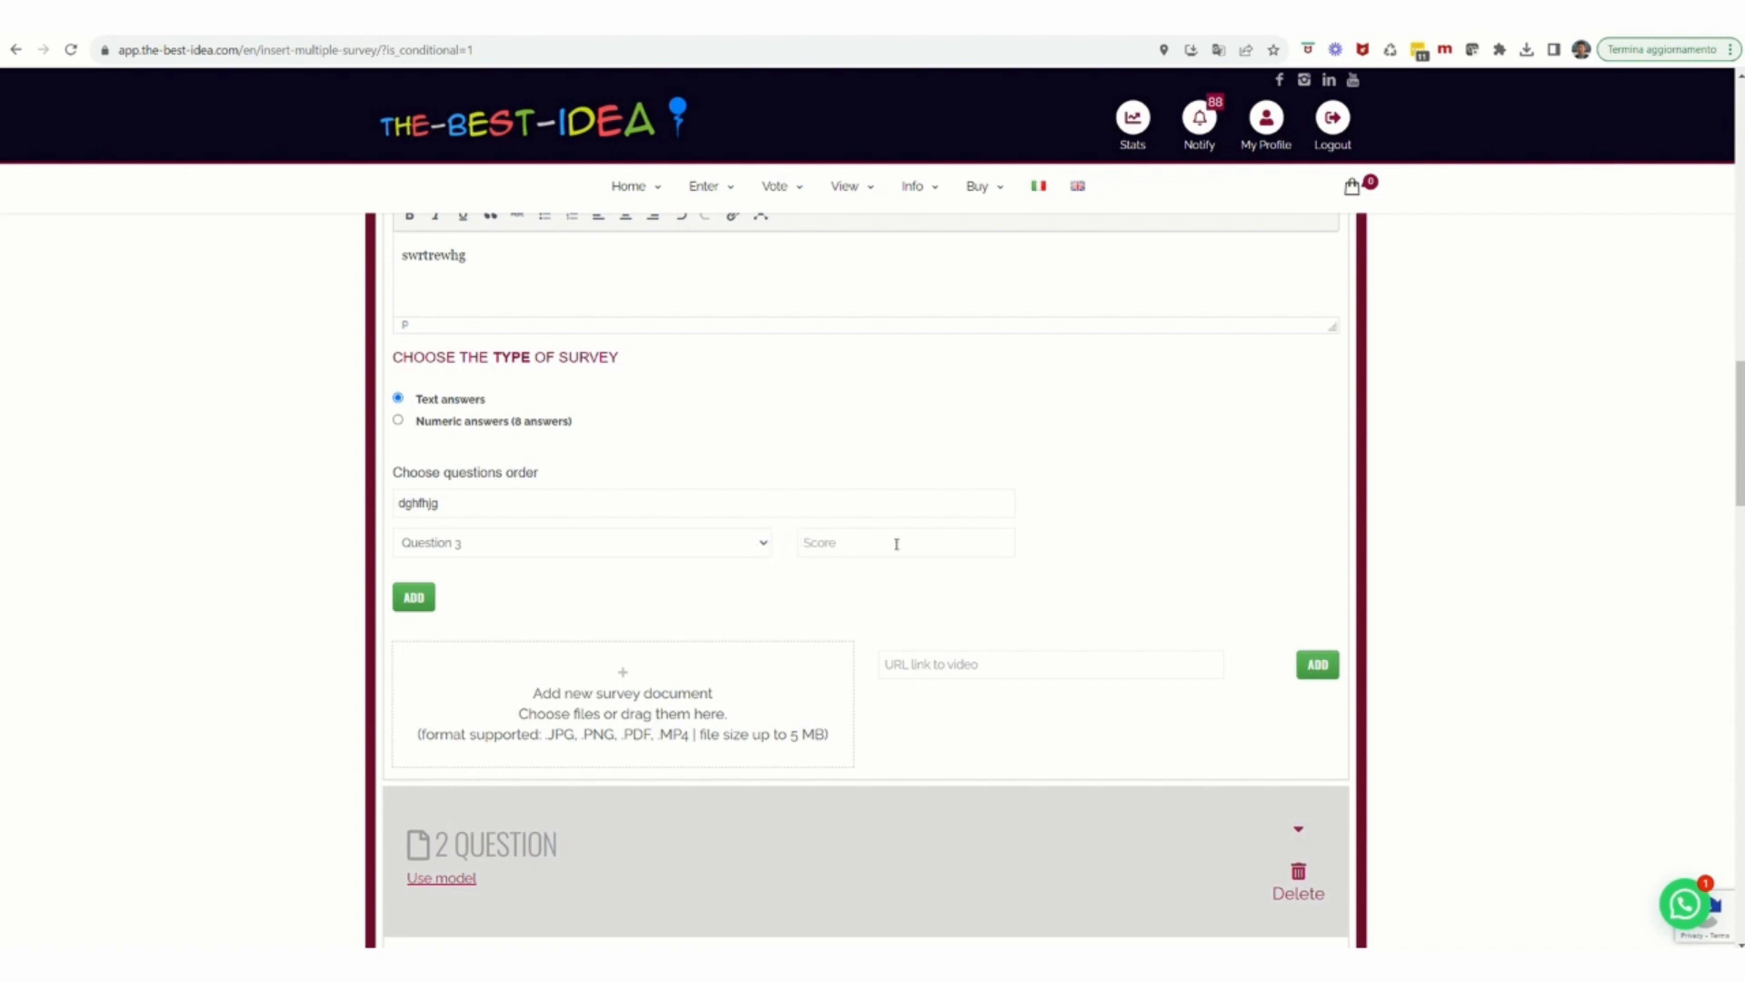
Set the score of question 1's answer "dghfhjg" to 8 and add two more answers to the question.
type("8")
left_click(413, 597)
left_click(413, 689)
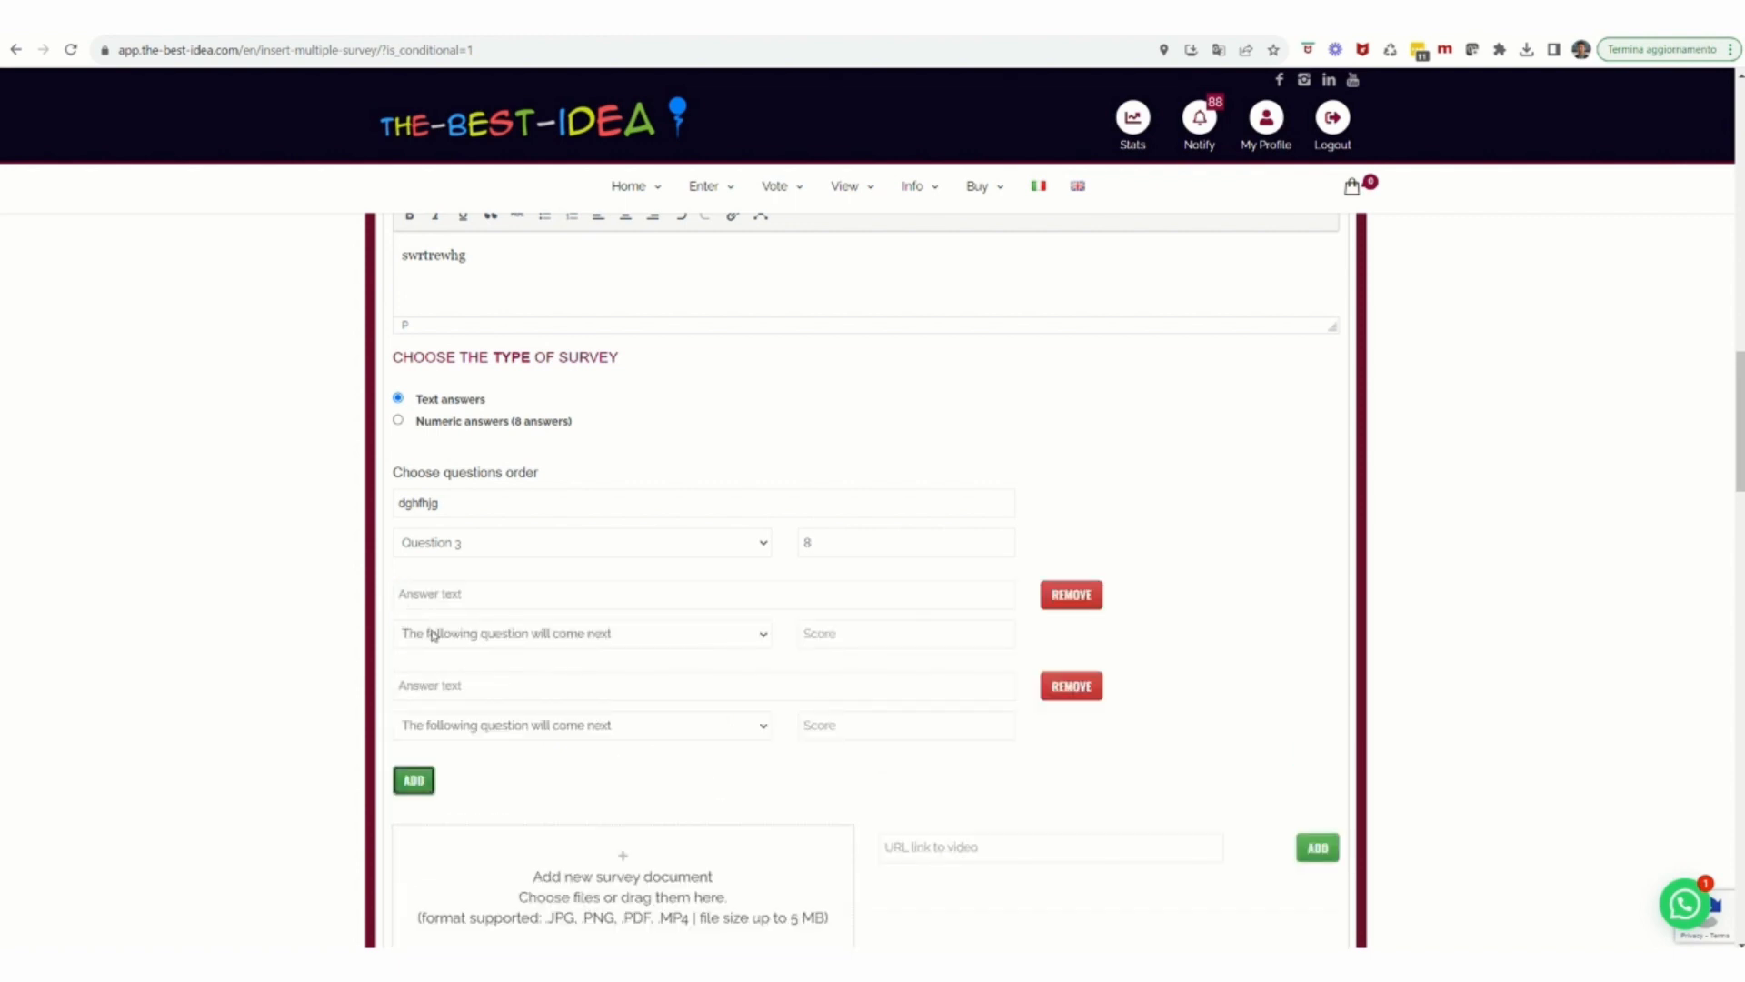
Fill in question 1's two empty answers as "tuityuo" with score 6 and "456456" with score 4.
left_click(430, 595)
type("tuityuo")
left_click(432, 688)
type("456456")
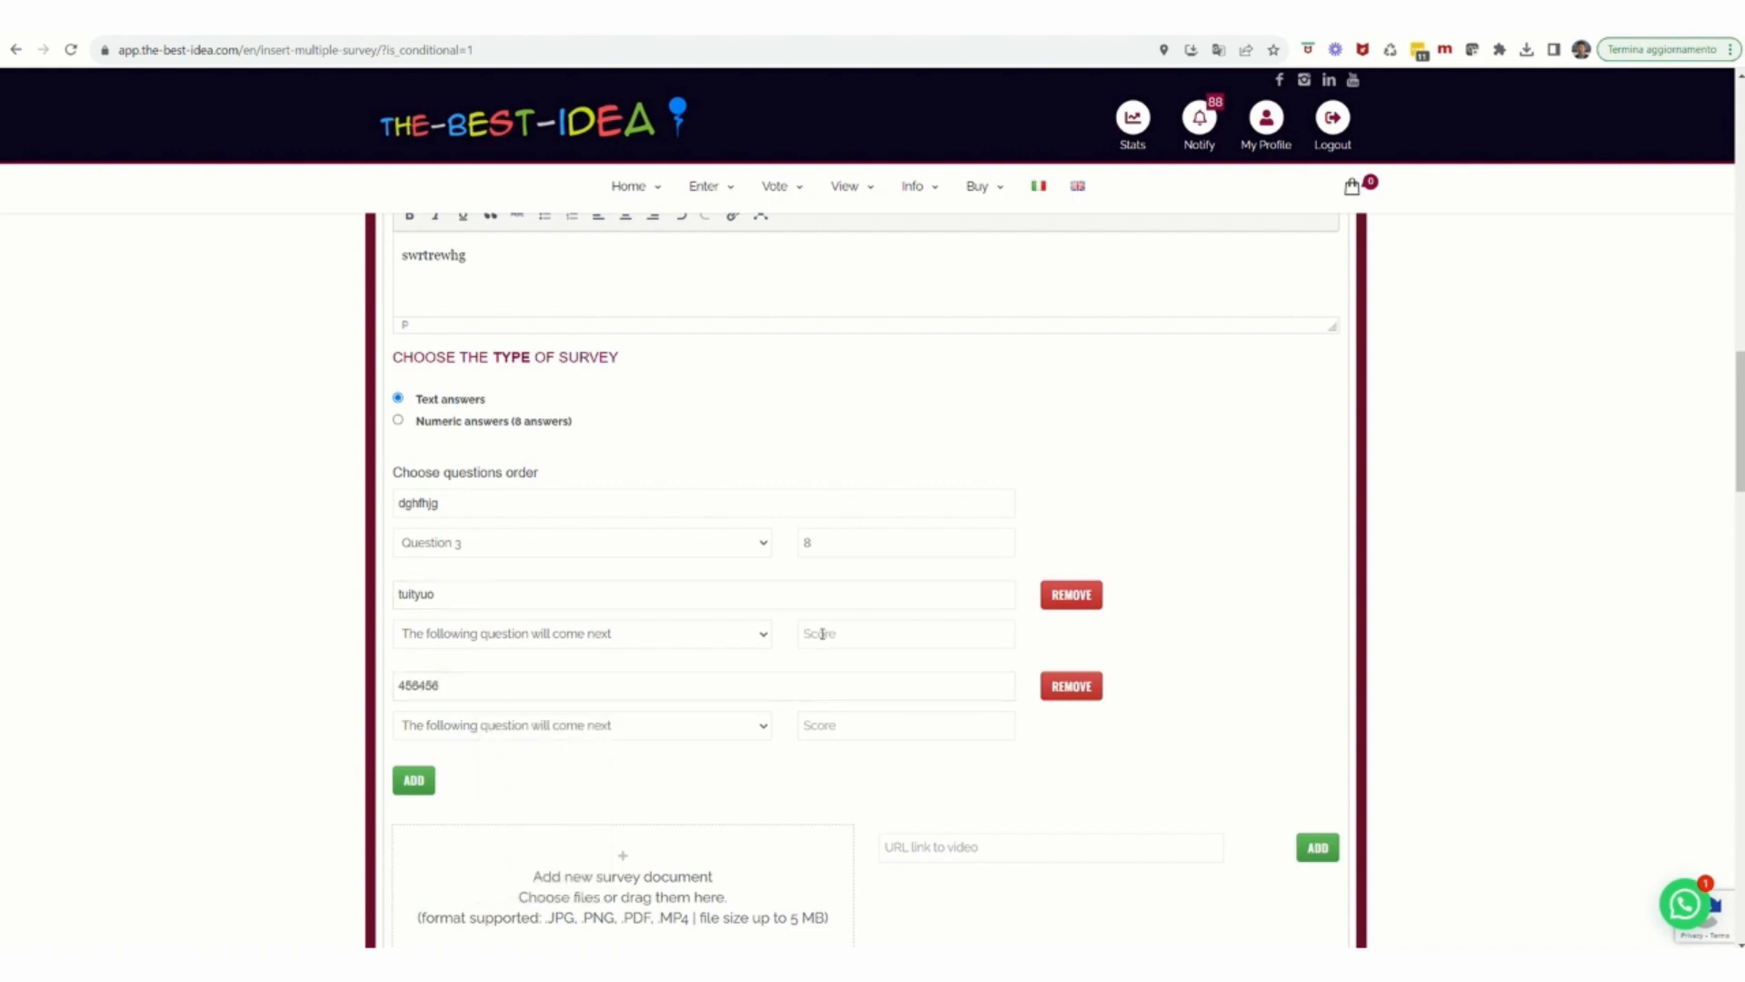
type("6")
left_click(829, 727)
type("4")
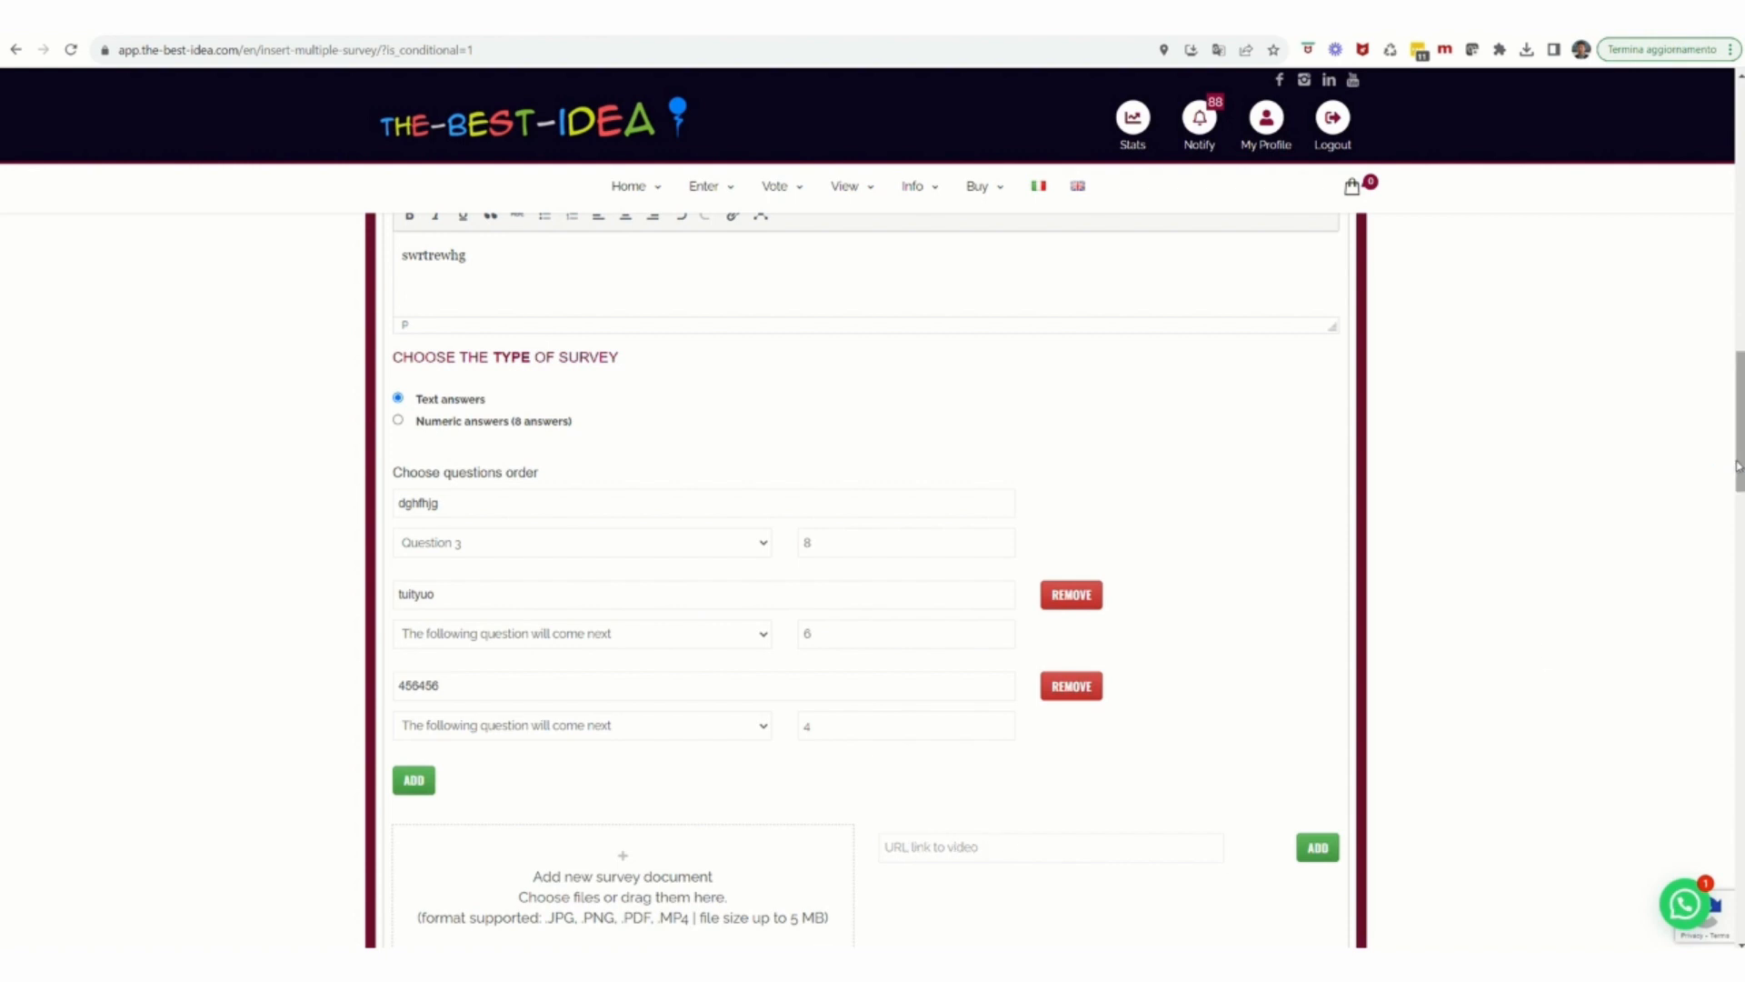
Title question 2 "Second" and enter "rtghdh" as its description.
left_click_drag(1738, 468, 1738, 568)
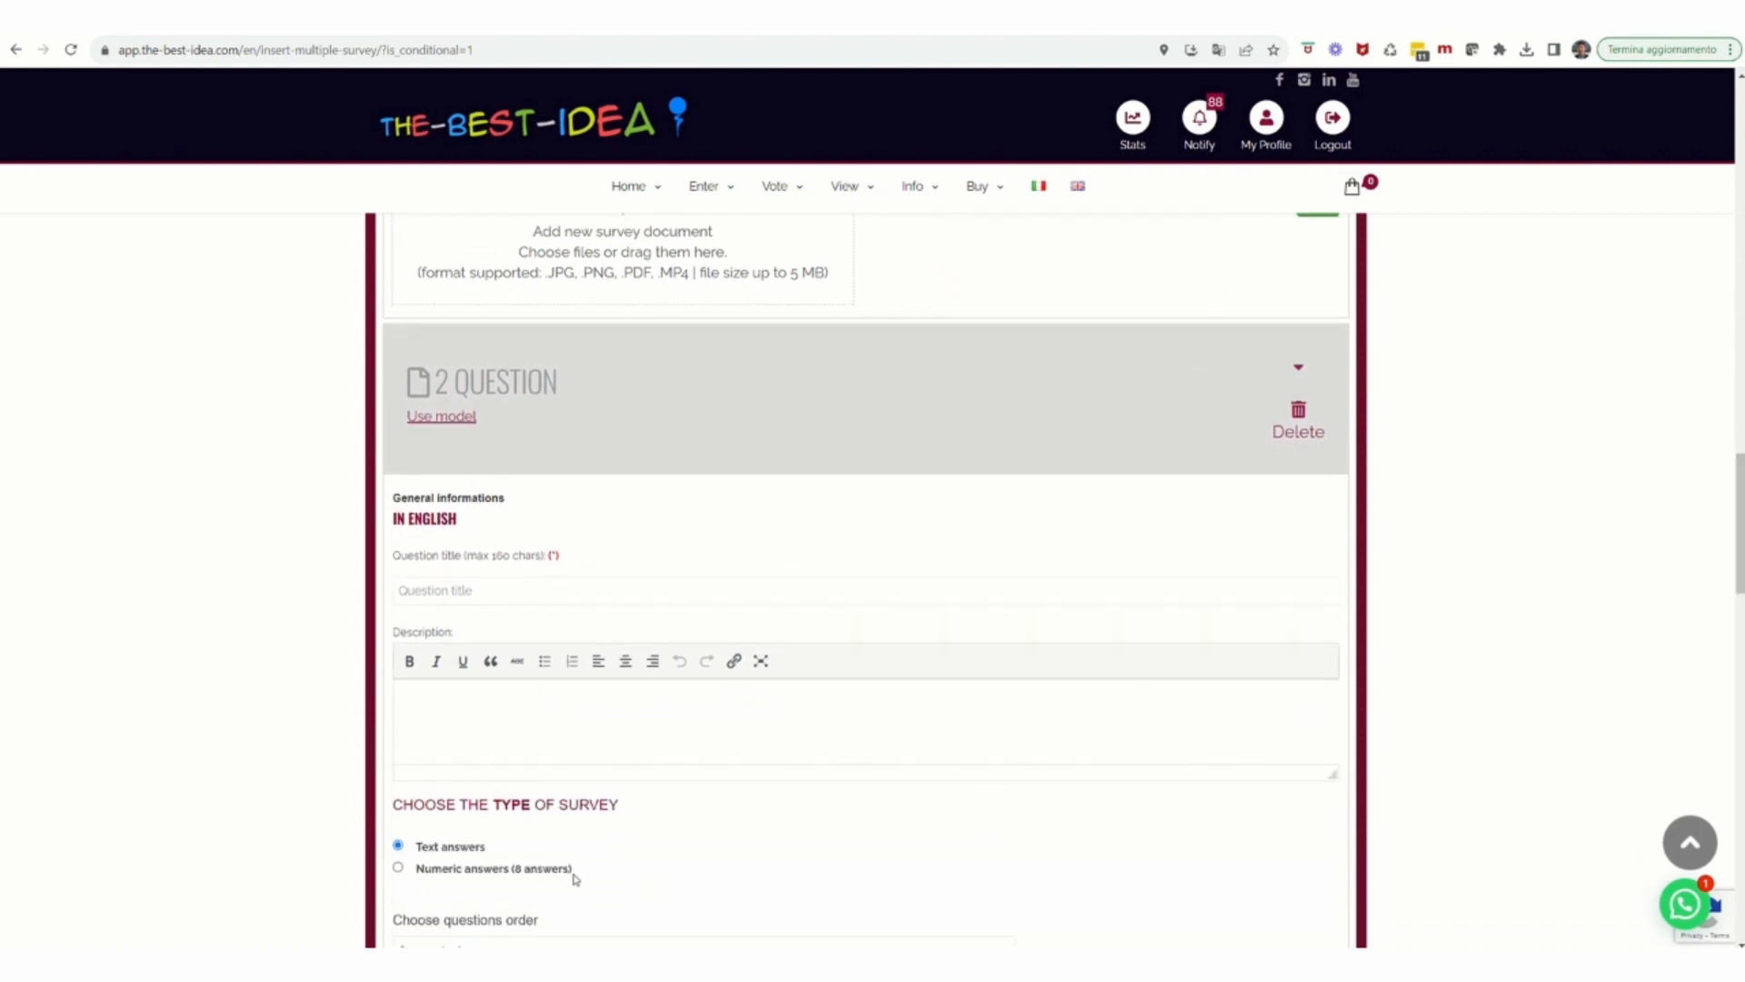
left_click(428, 592)
type("Se")
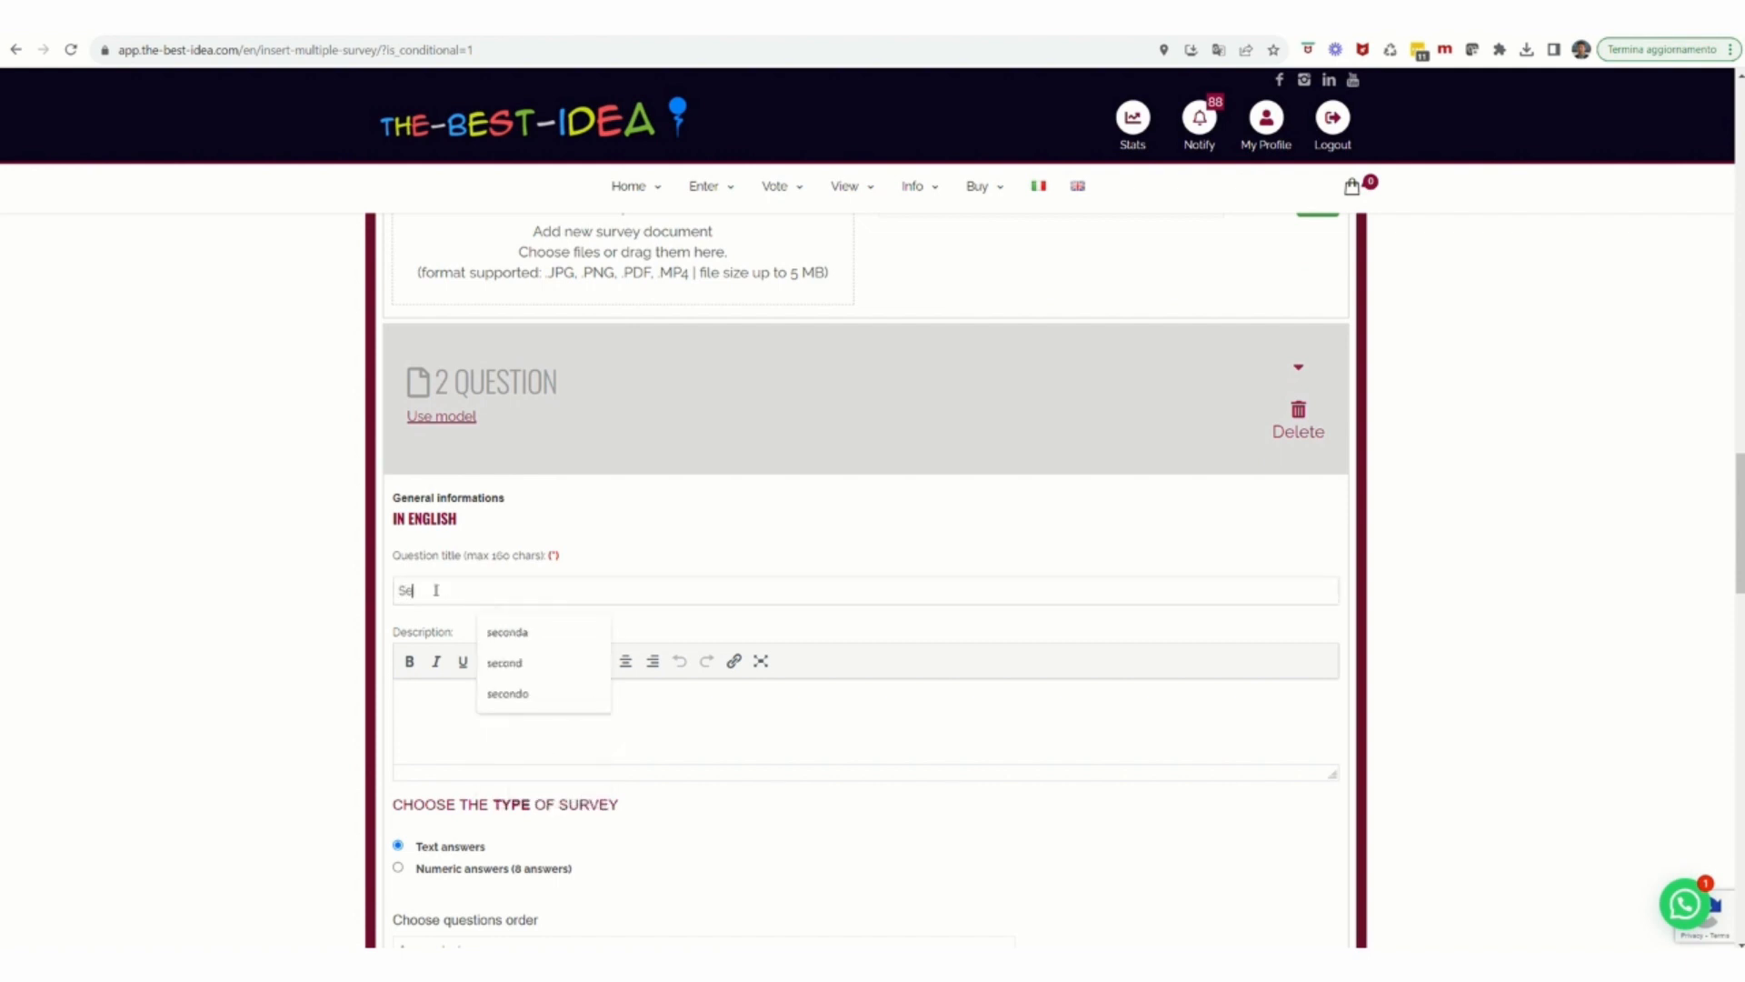
type("cond")
left_click(436, 713)
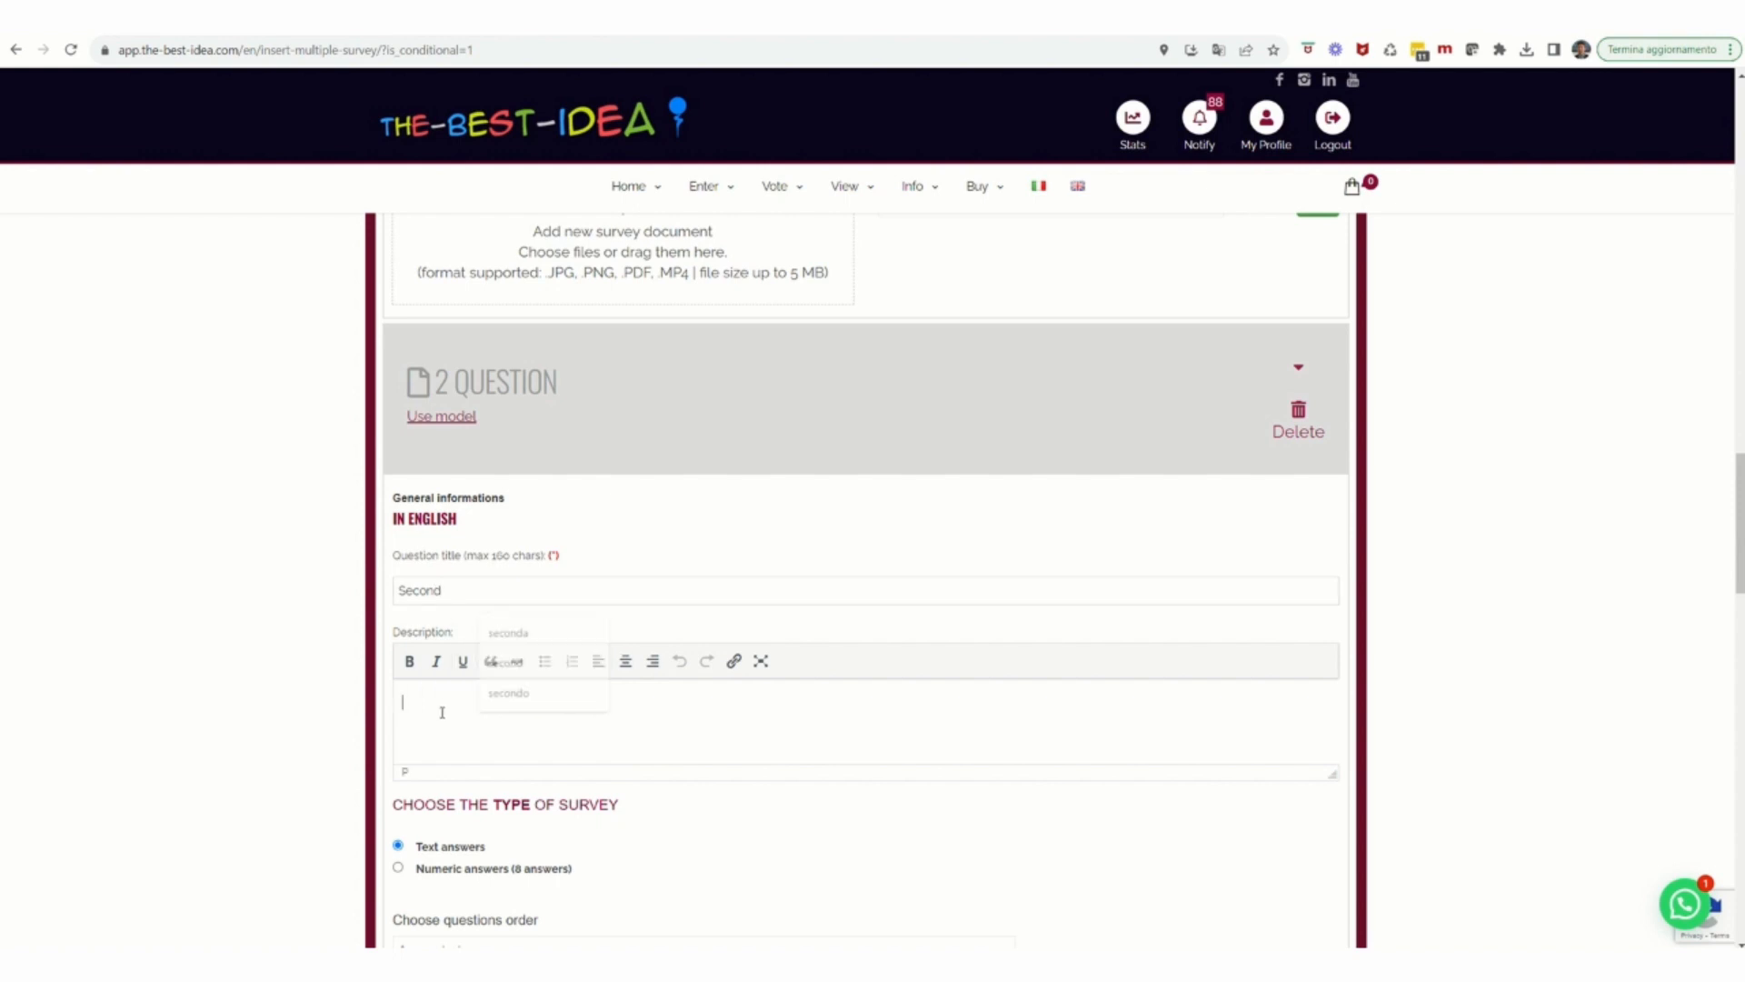
type("rtghdh")
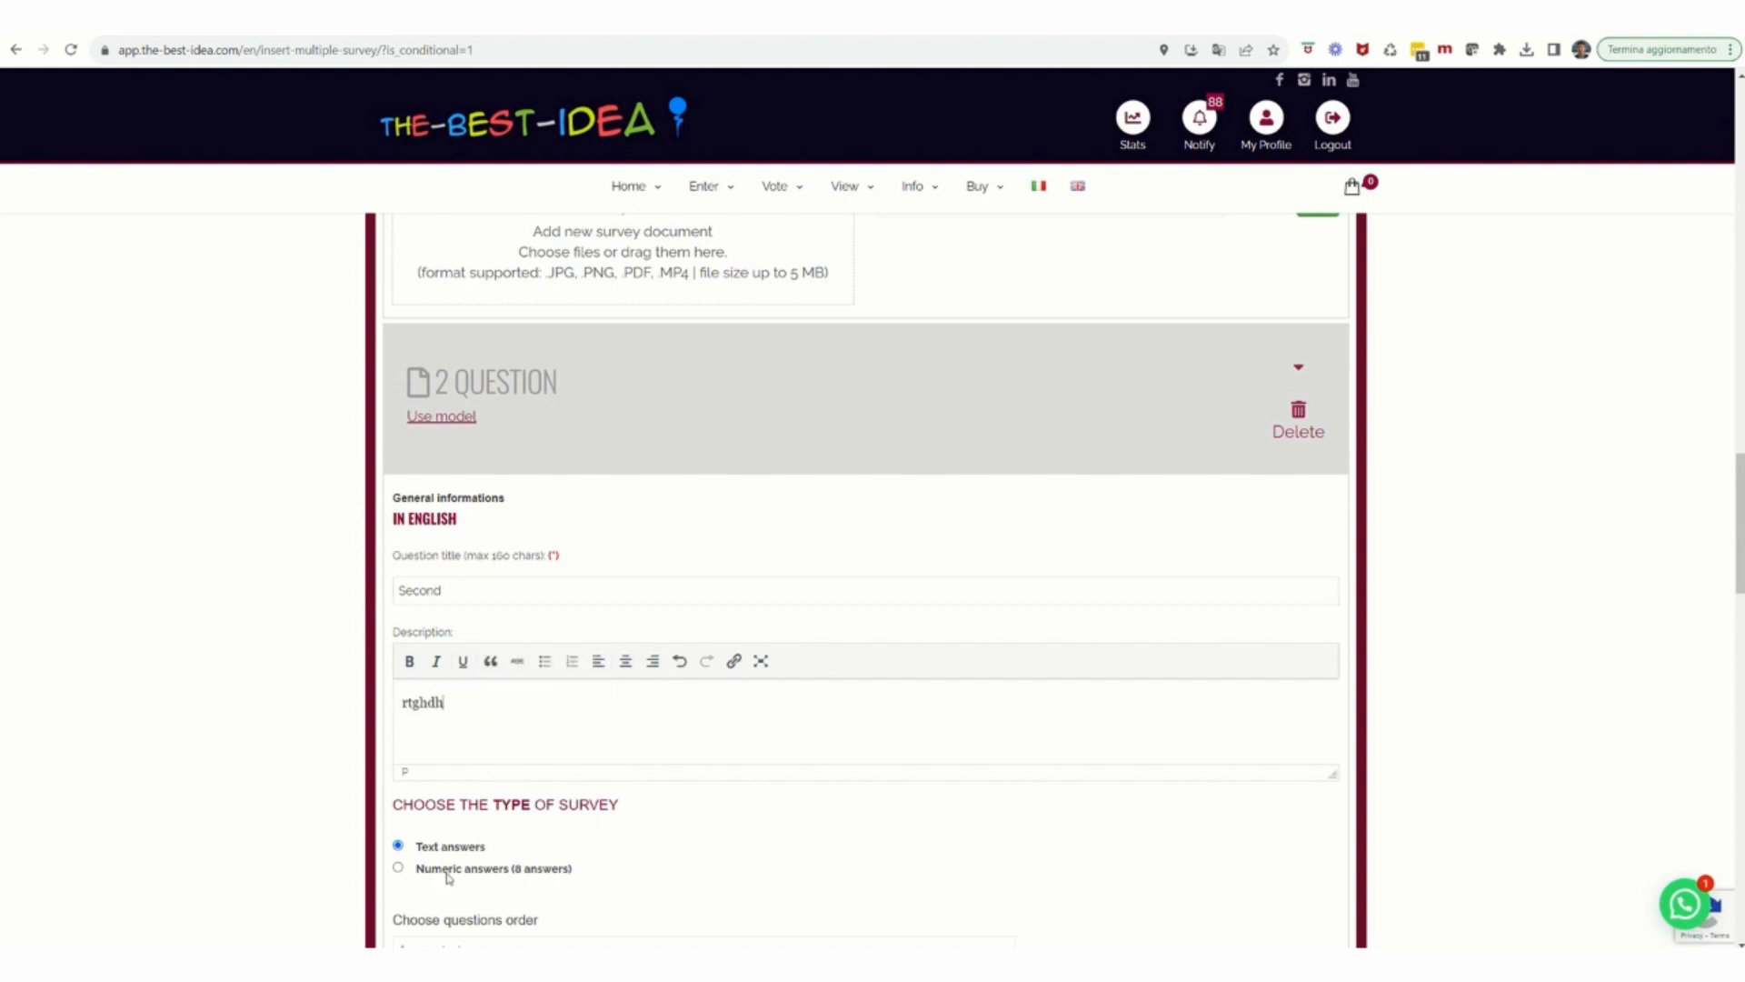
Give question 2 numeric answers, with answer 3 leading to Question 1, answer 6 to Question 3, and answer 5 ending the survey.
left_click(400, 869)
scroll(1556, 709, "down", 3)
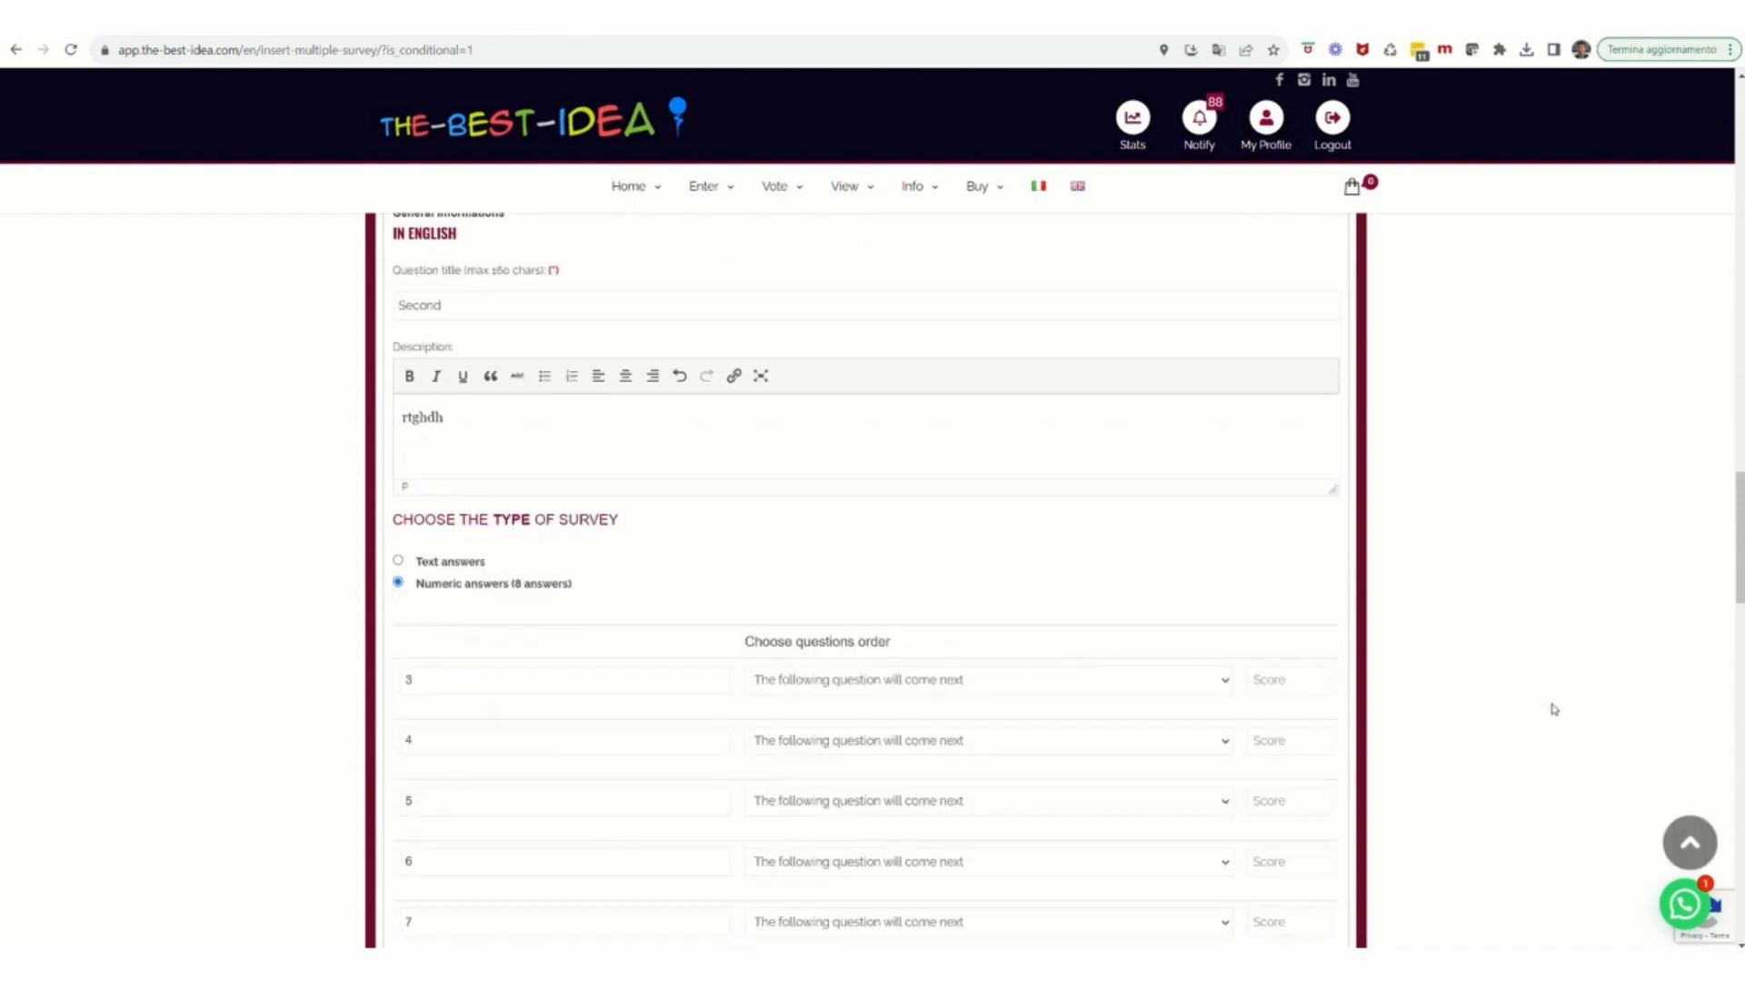
scroll(1554, 709, "down", 3)
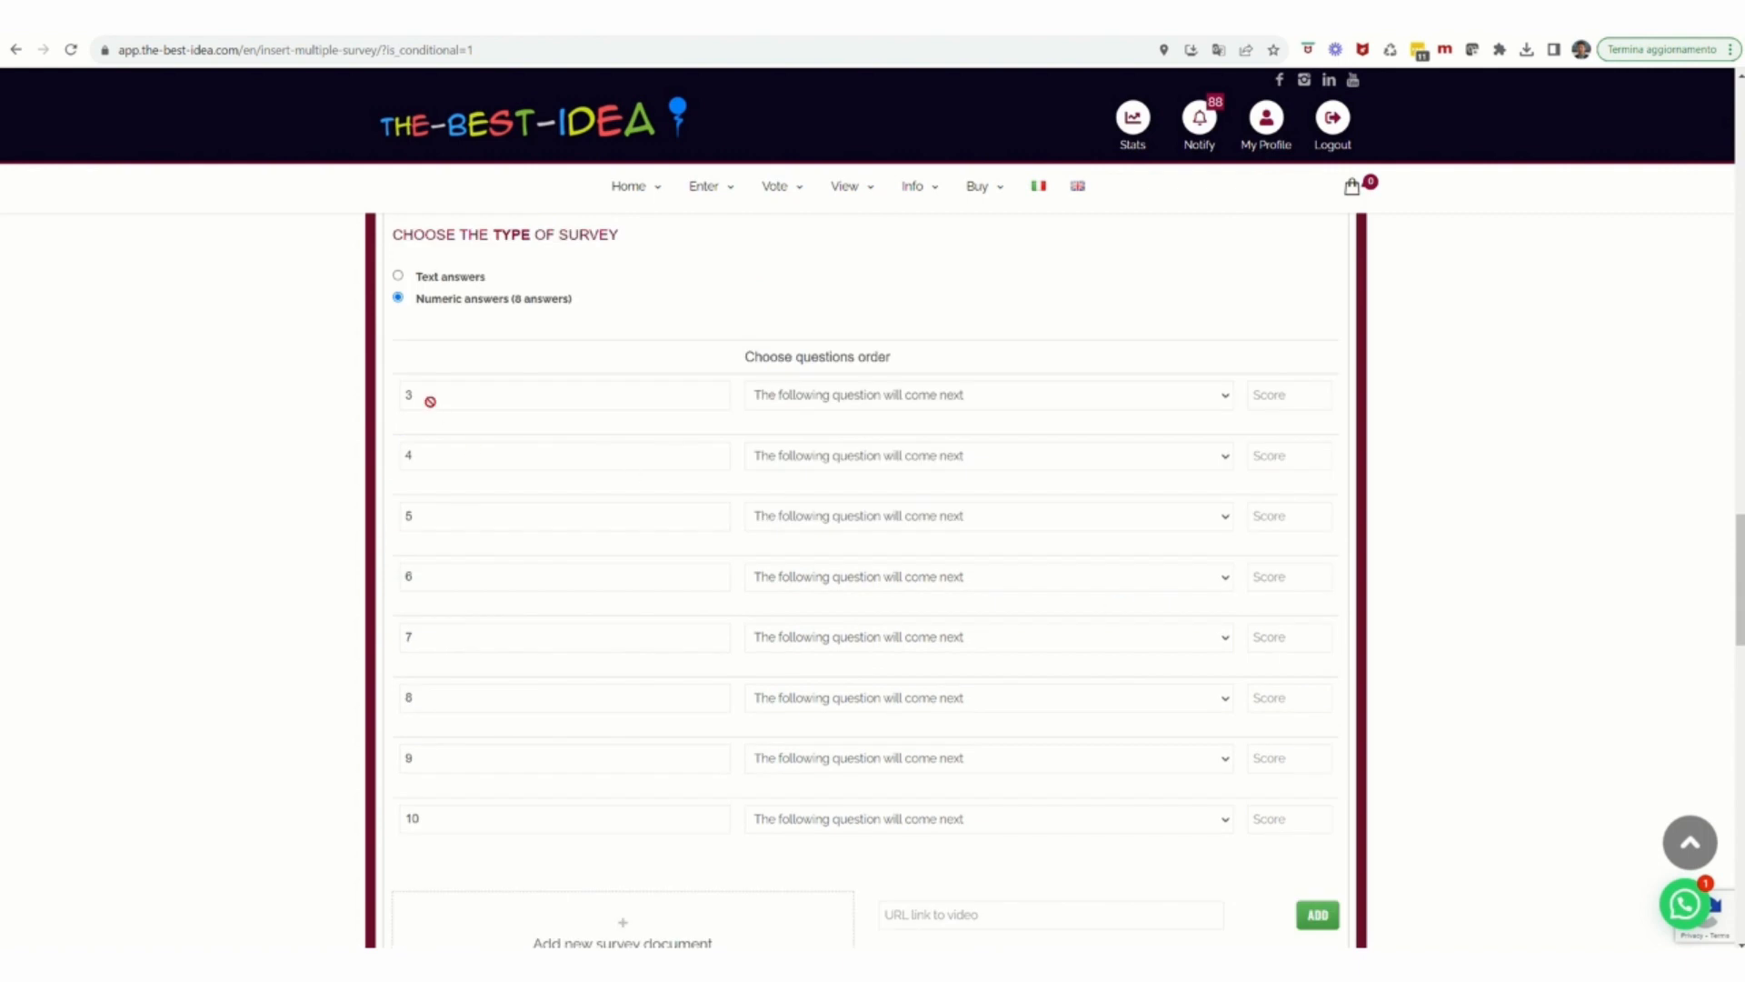
left_click(937, 402)
left_click(912, 450)
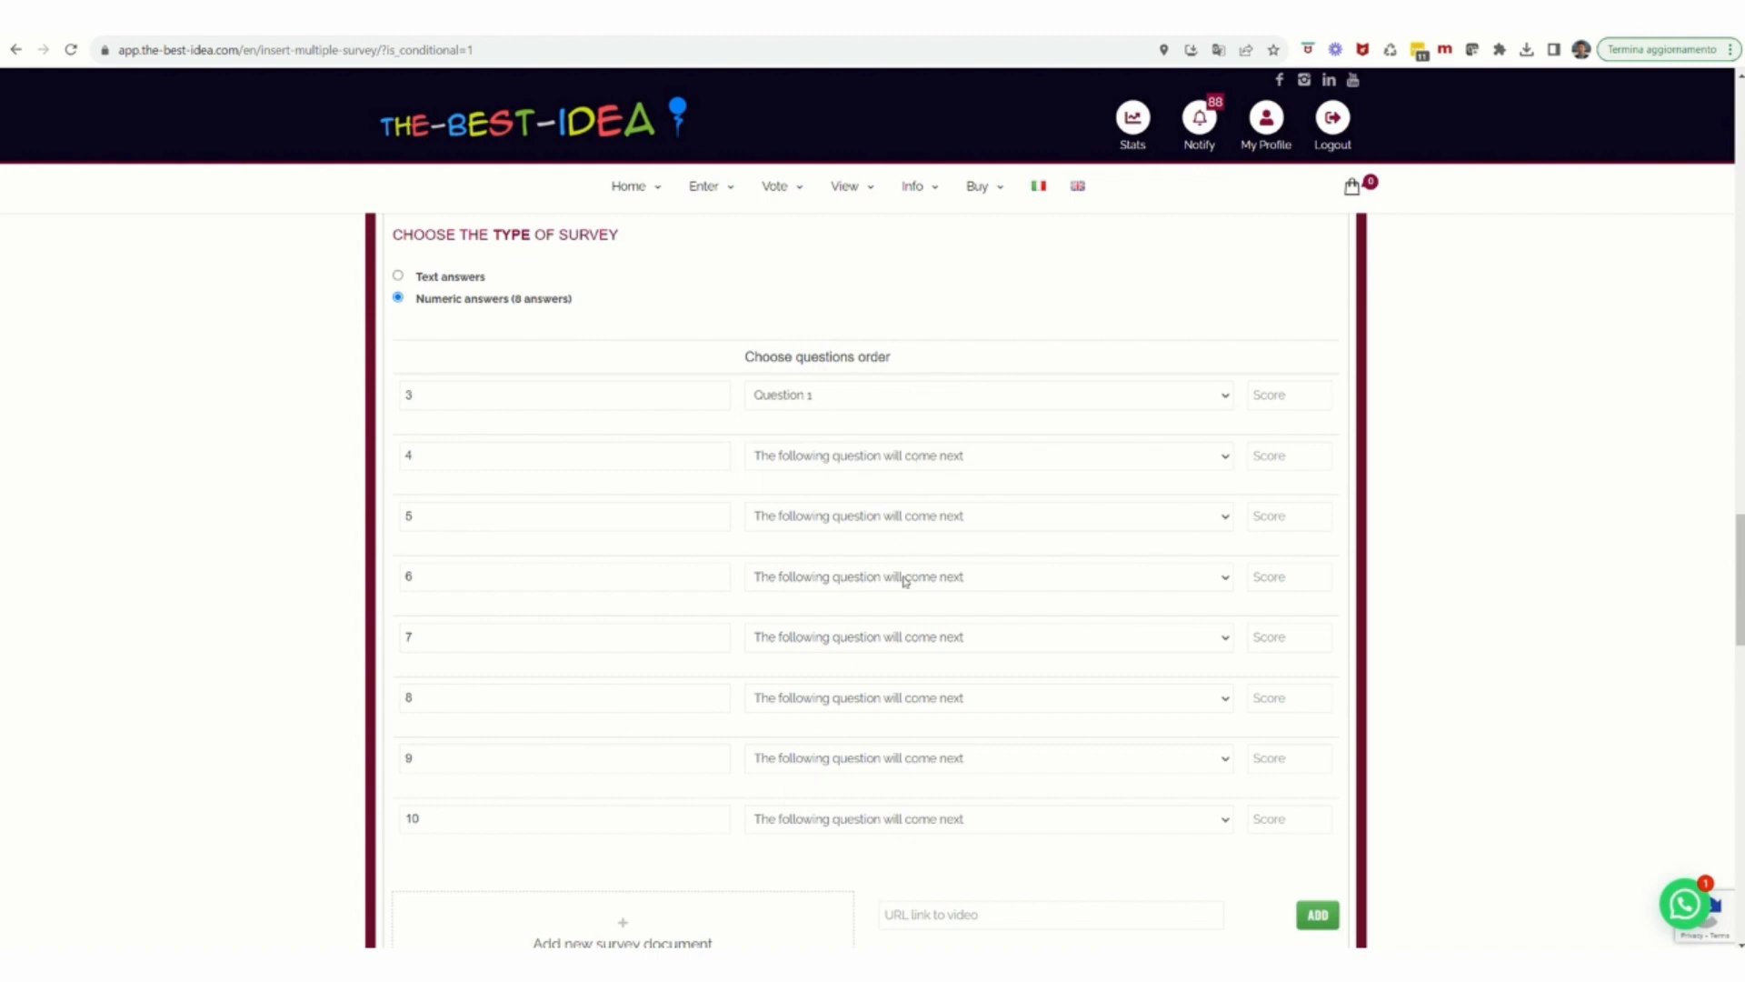
left_click(904, 578)
left_click(838, 647)
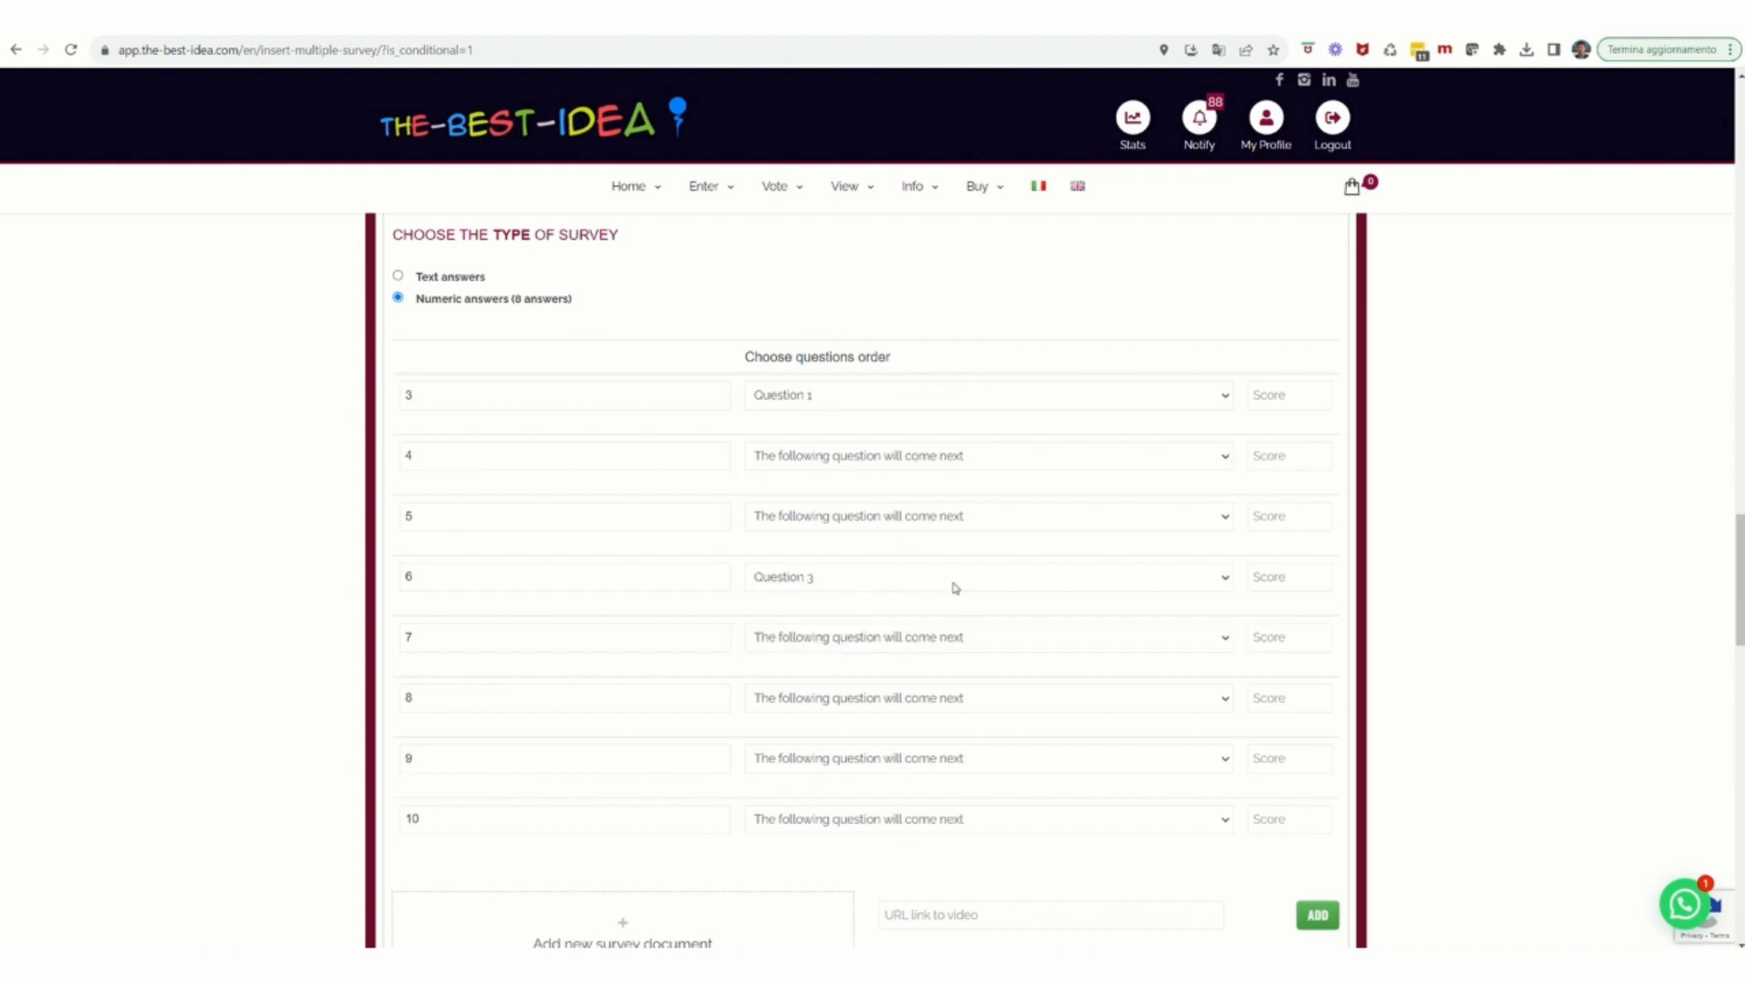
left_click(859, 518)
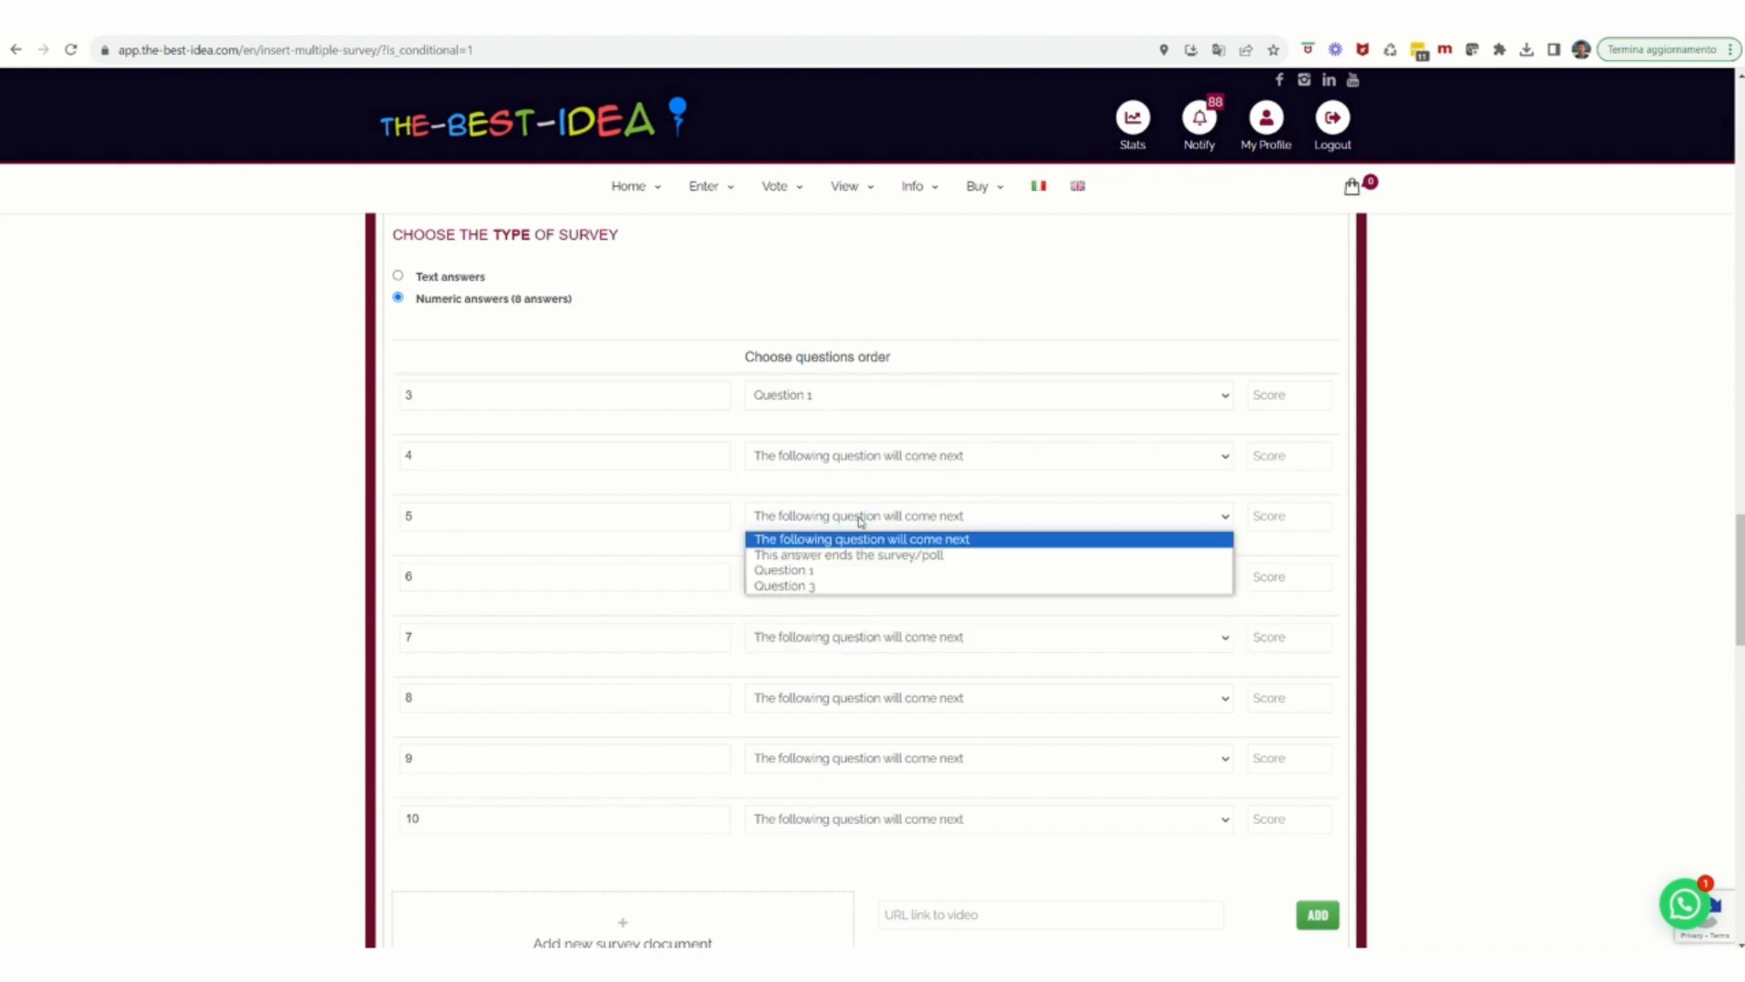
left_click(826, 555)
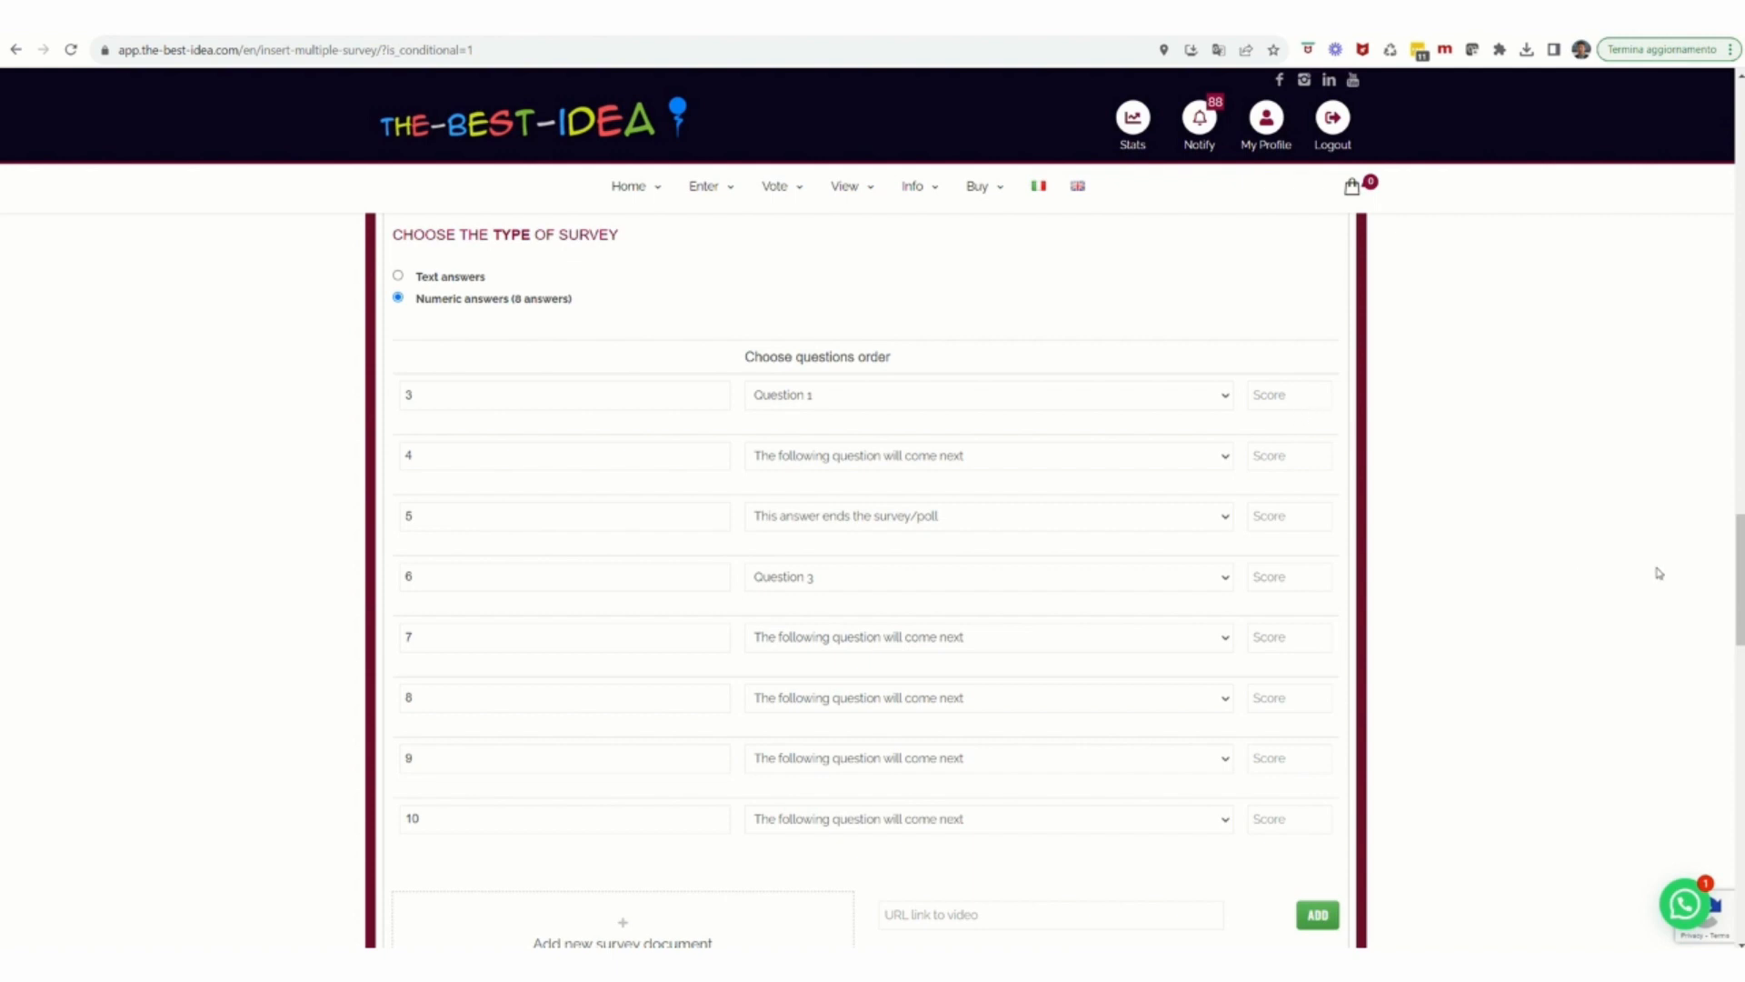
Title question 3 "Third" and enter "sgfhsfh" as its description.
scroll(1573, 656, "down", 10)
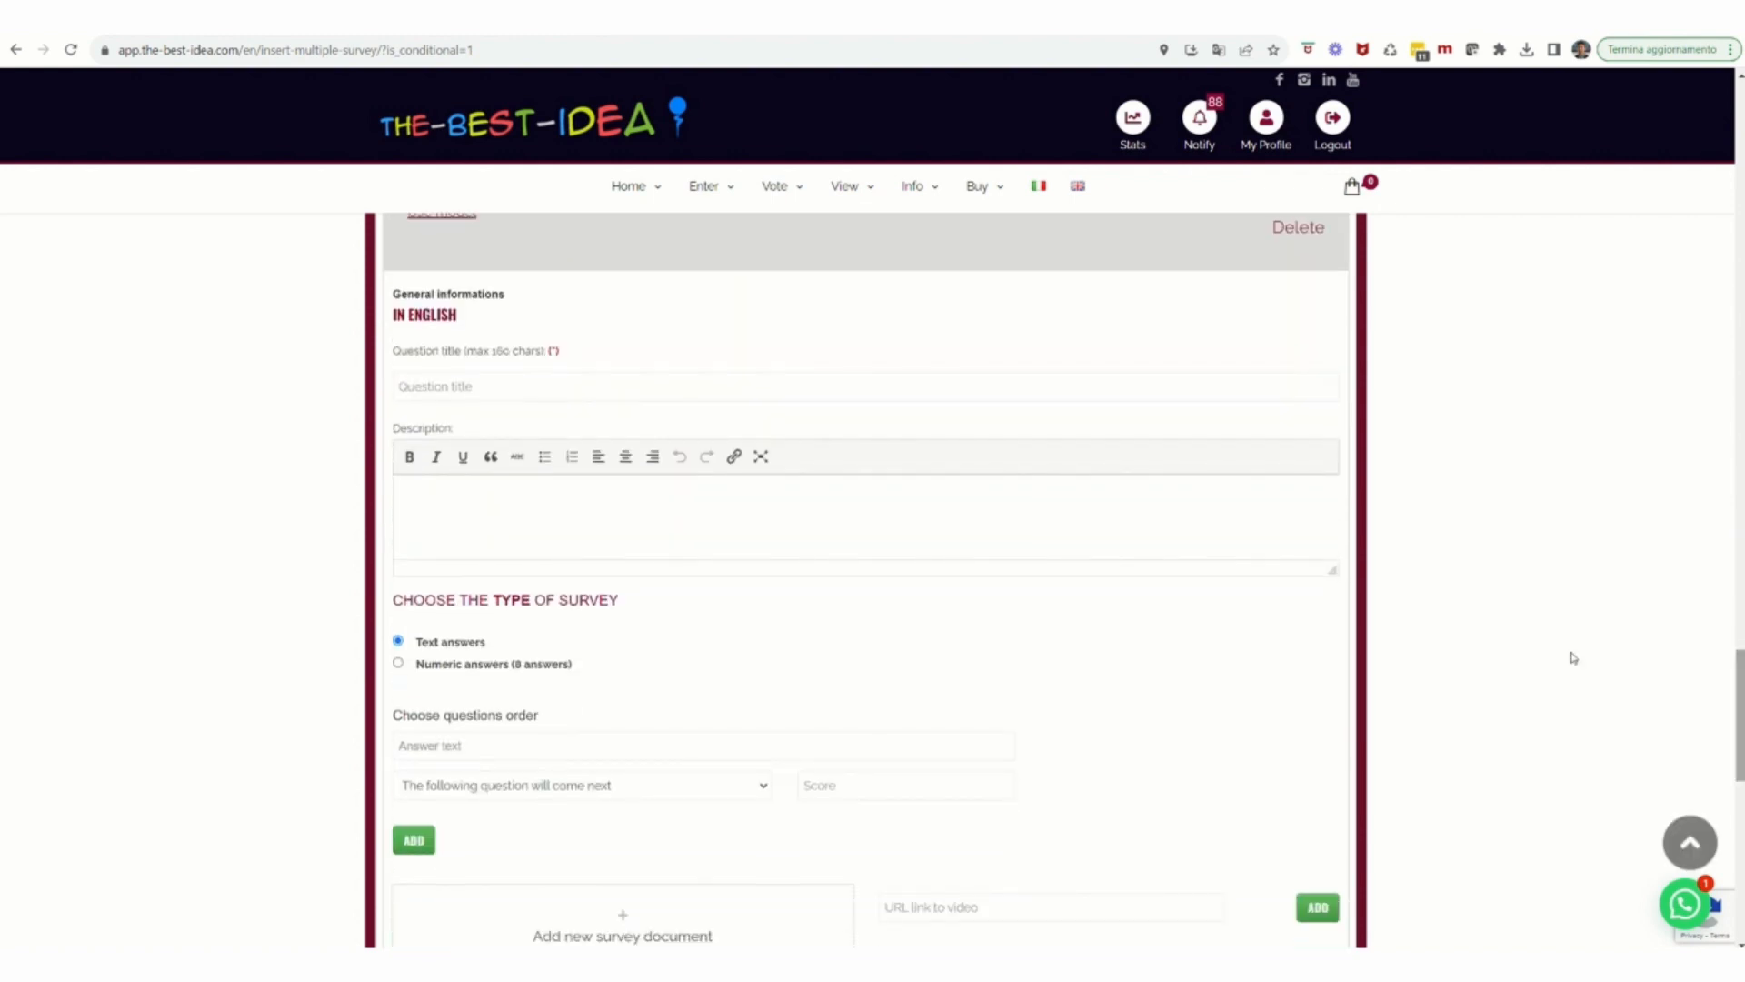
left_click(458, 386)
type("Third")
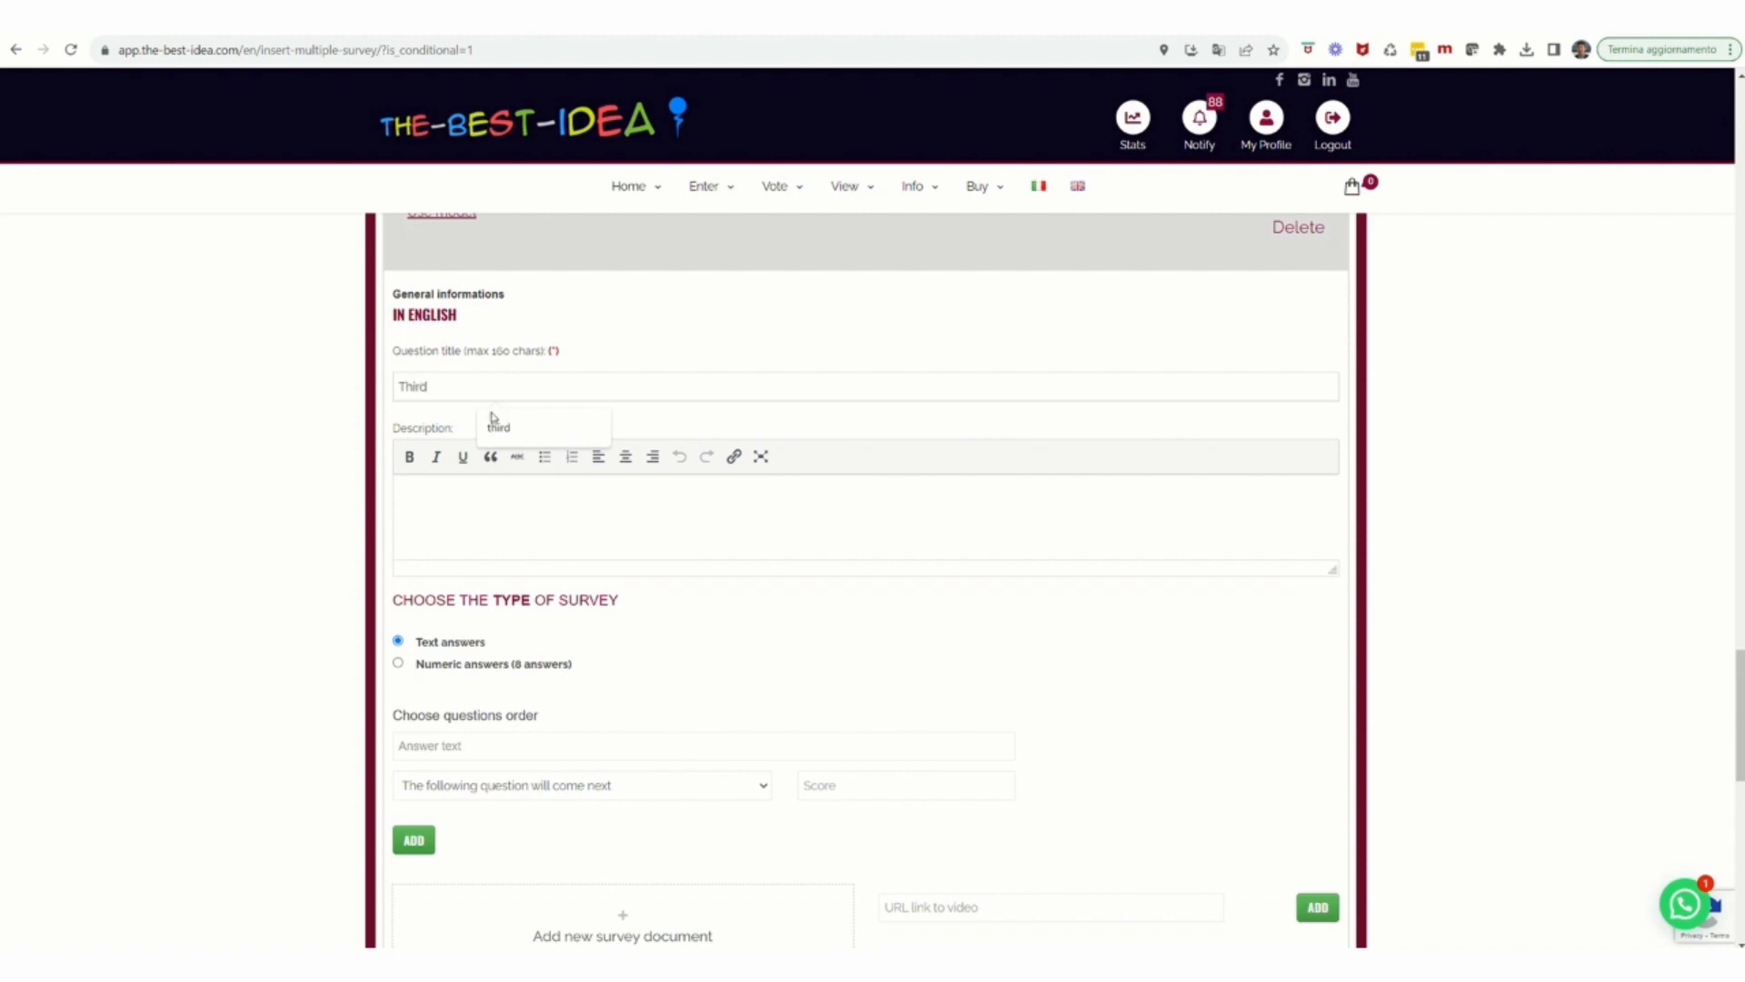
left_click(499, 509)
type("sgfhsfh")
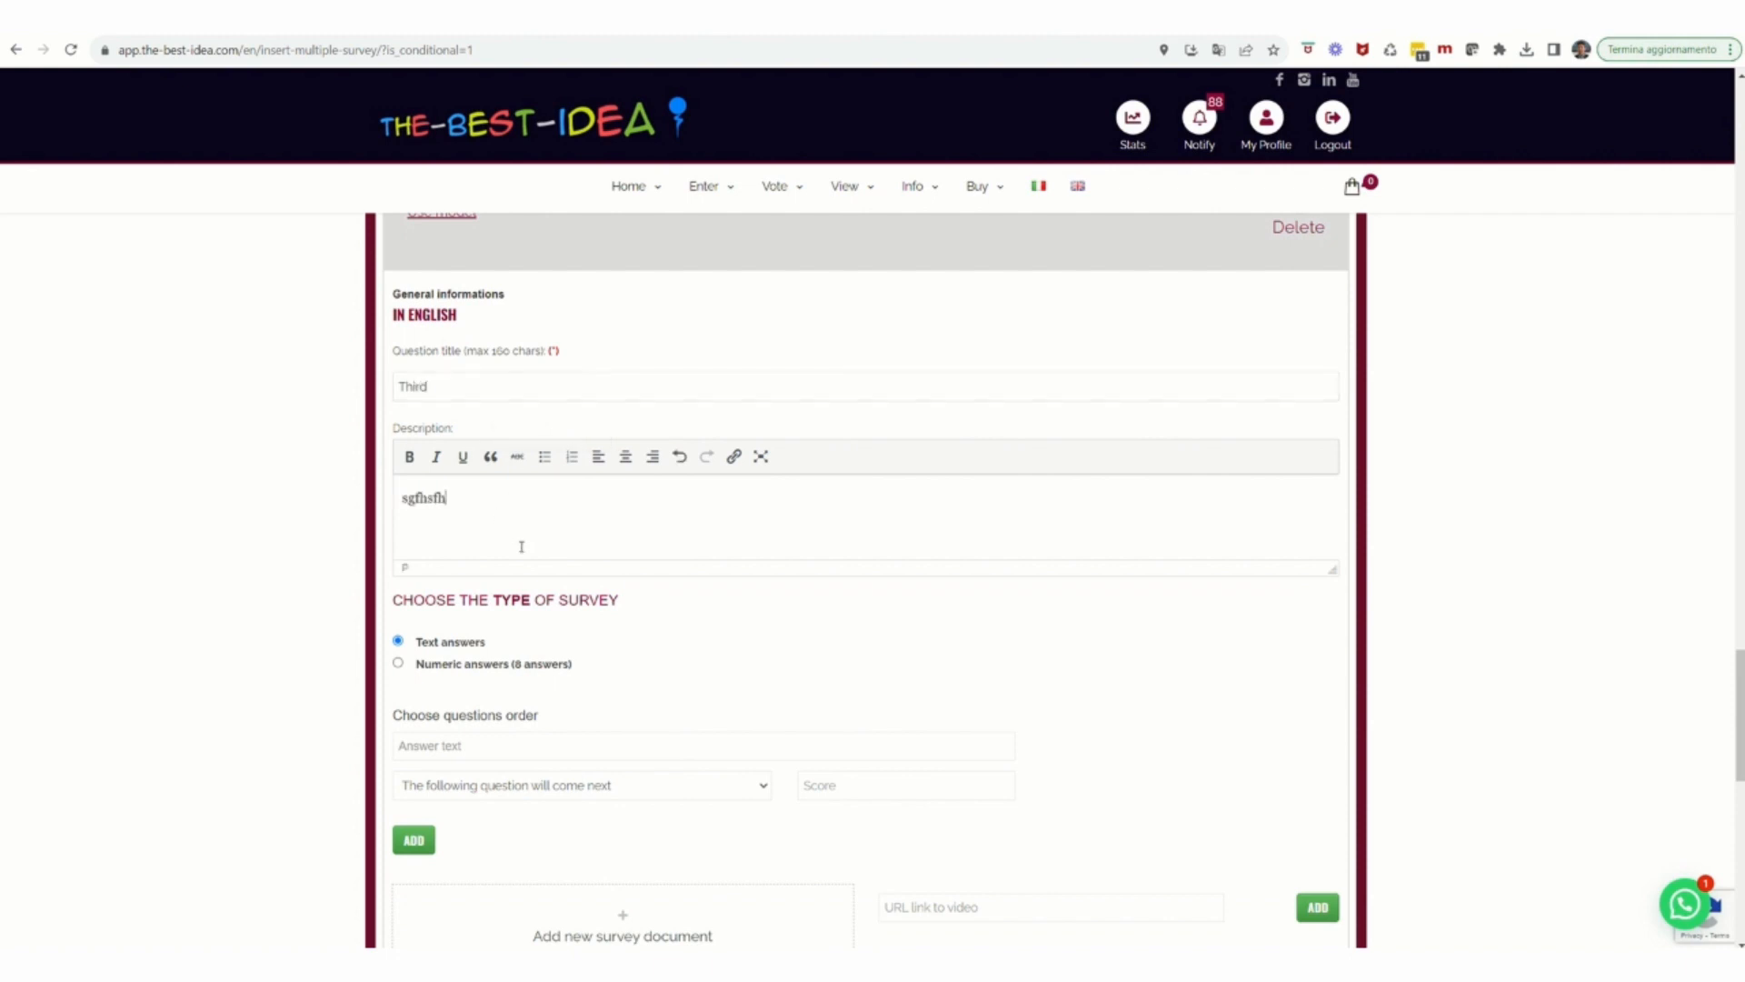
Give question 3 numeric answers, with answer 5 leading to Question 1 and answer 6 ending the survey.
left_click(398, 663)
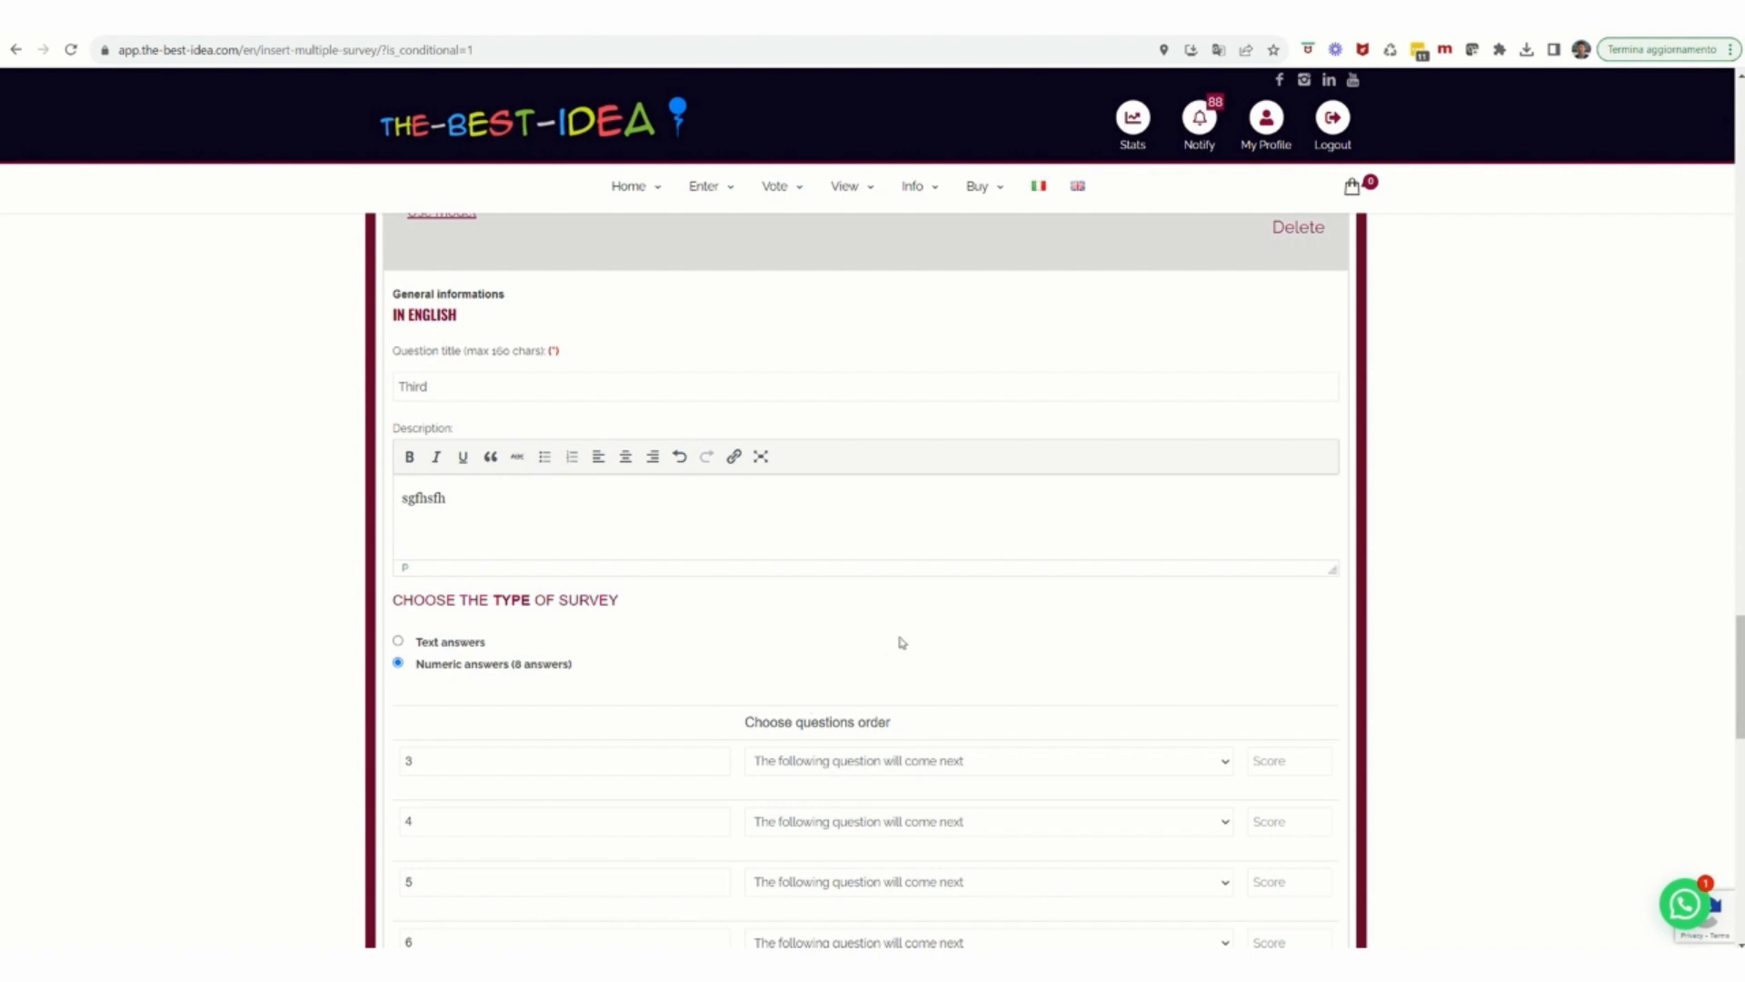
scroll(903, 641, "down", 3)
left_click(880, 609)
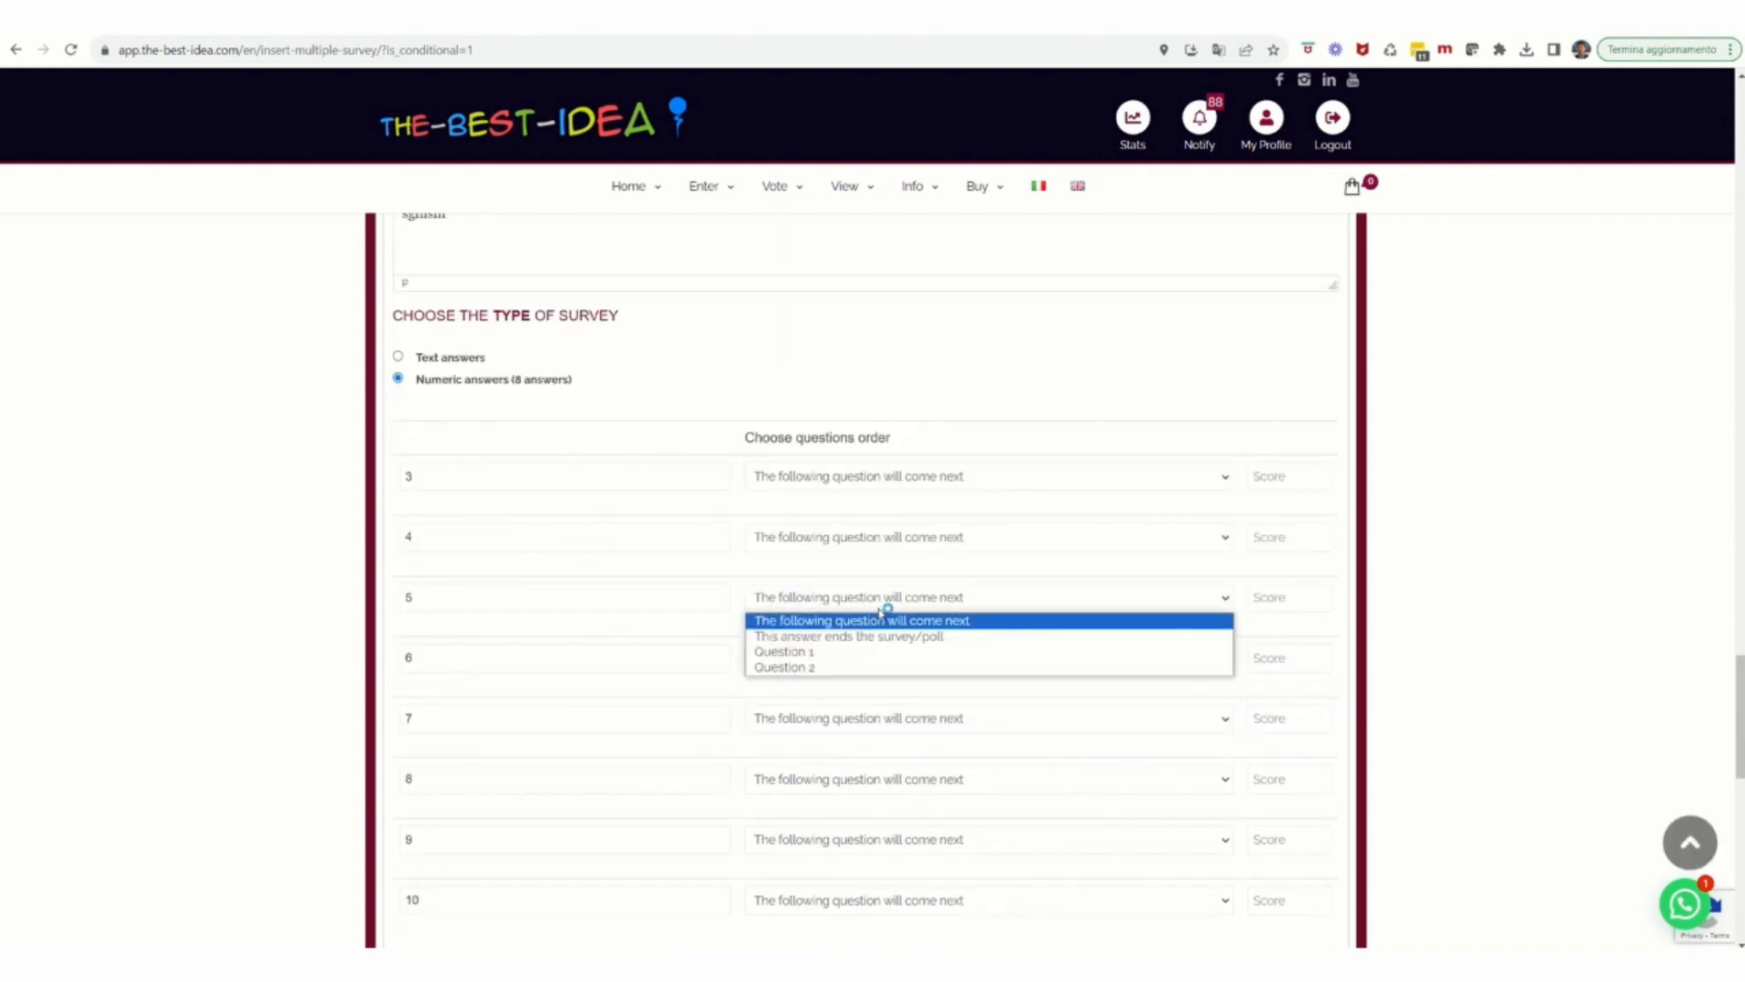
left_click(797, 655)
left_click(797, 661)
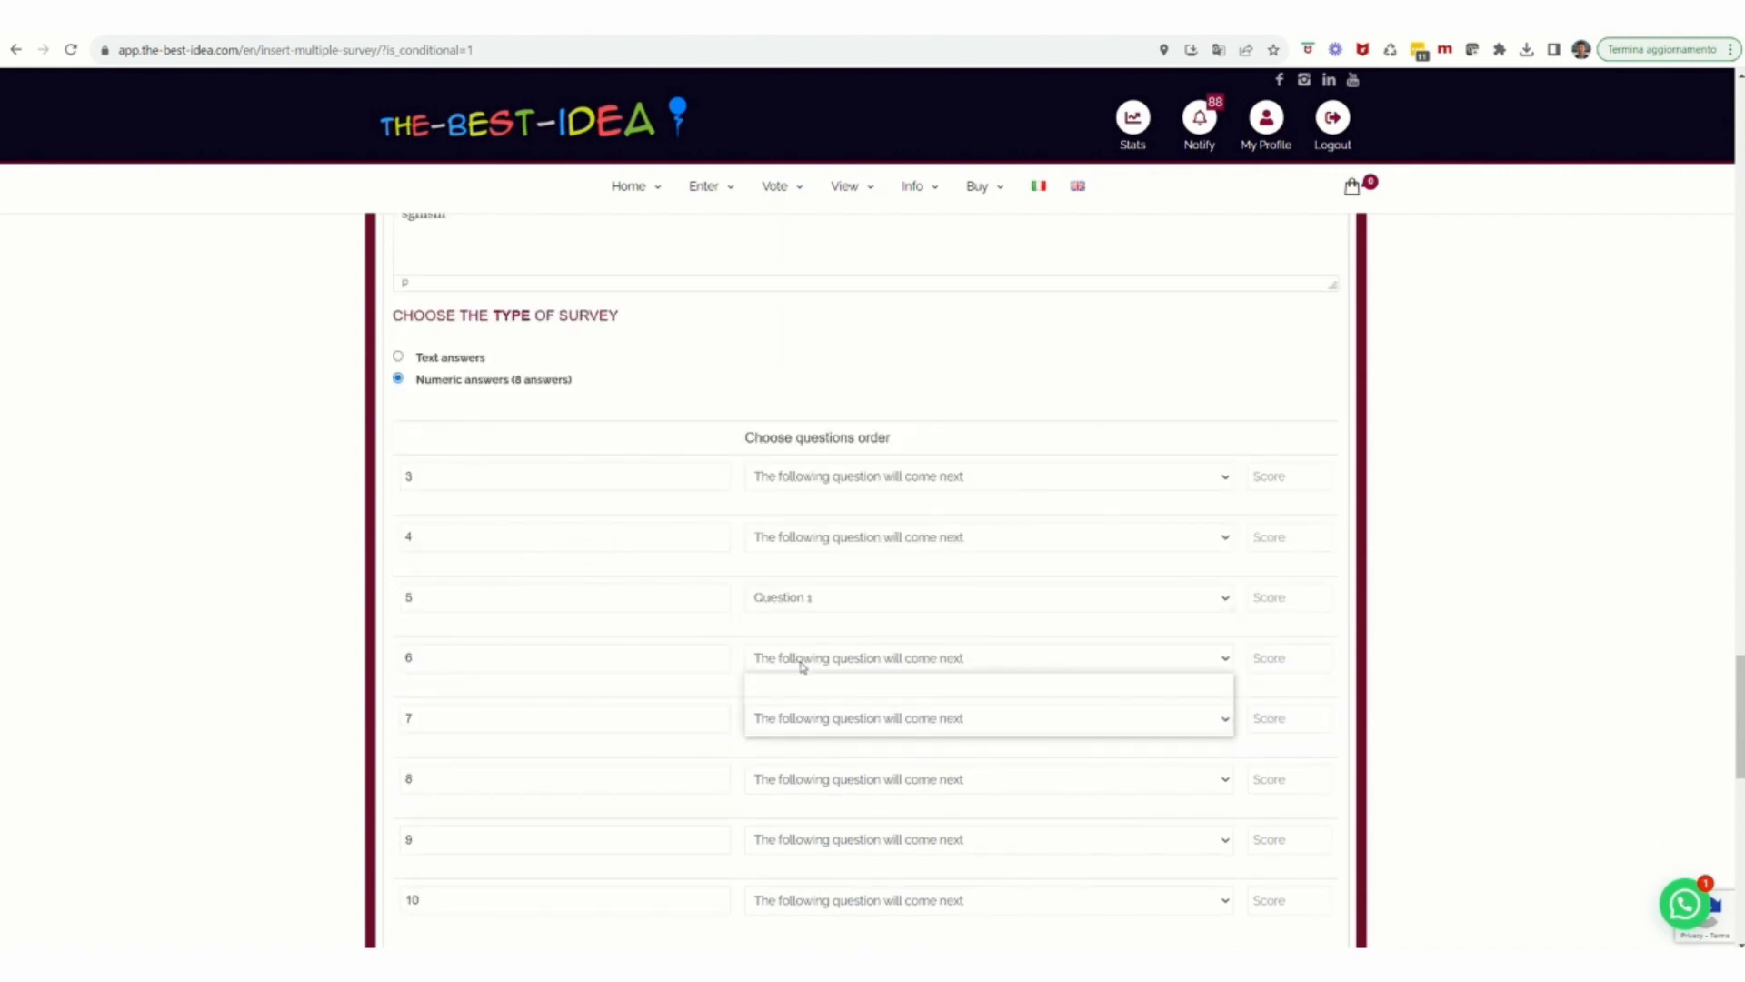
left_click(868, 692)
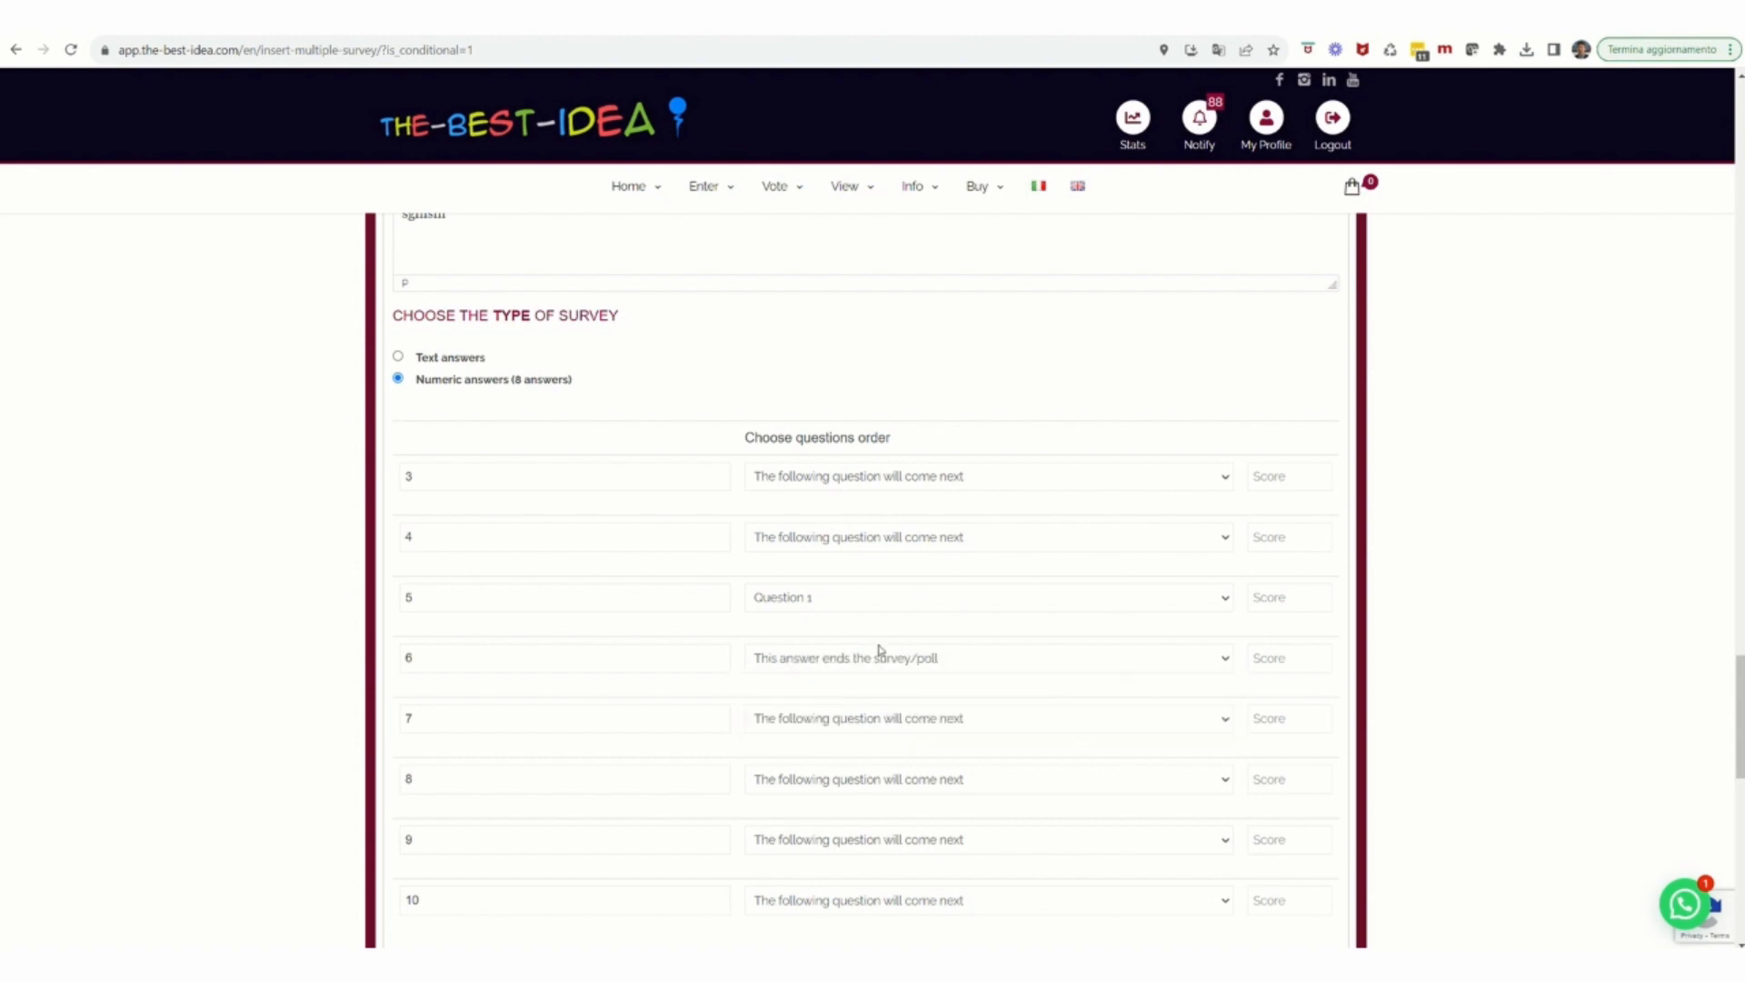
Collapse questions 3, 2 and 1 so that only their headers are shown.
scroll(1313, 659, "down", 3)
scroll(1315, 662, "down", 3)
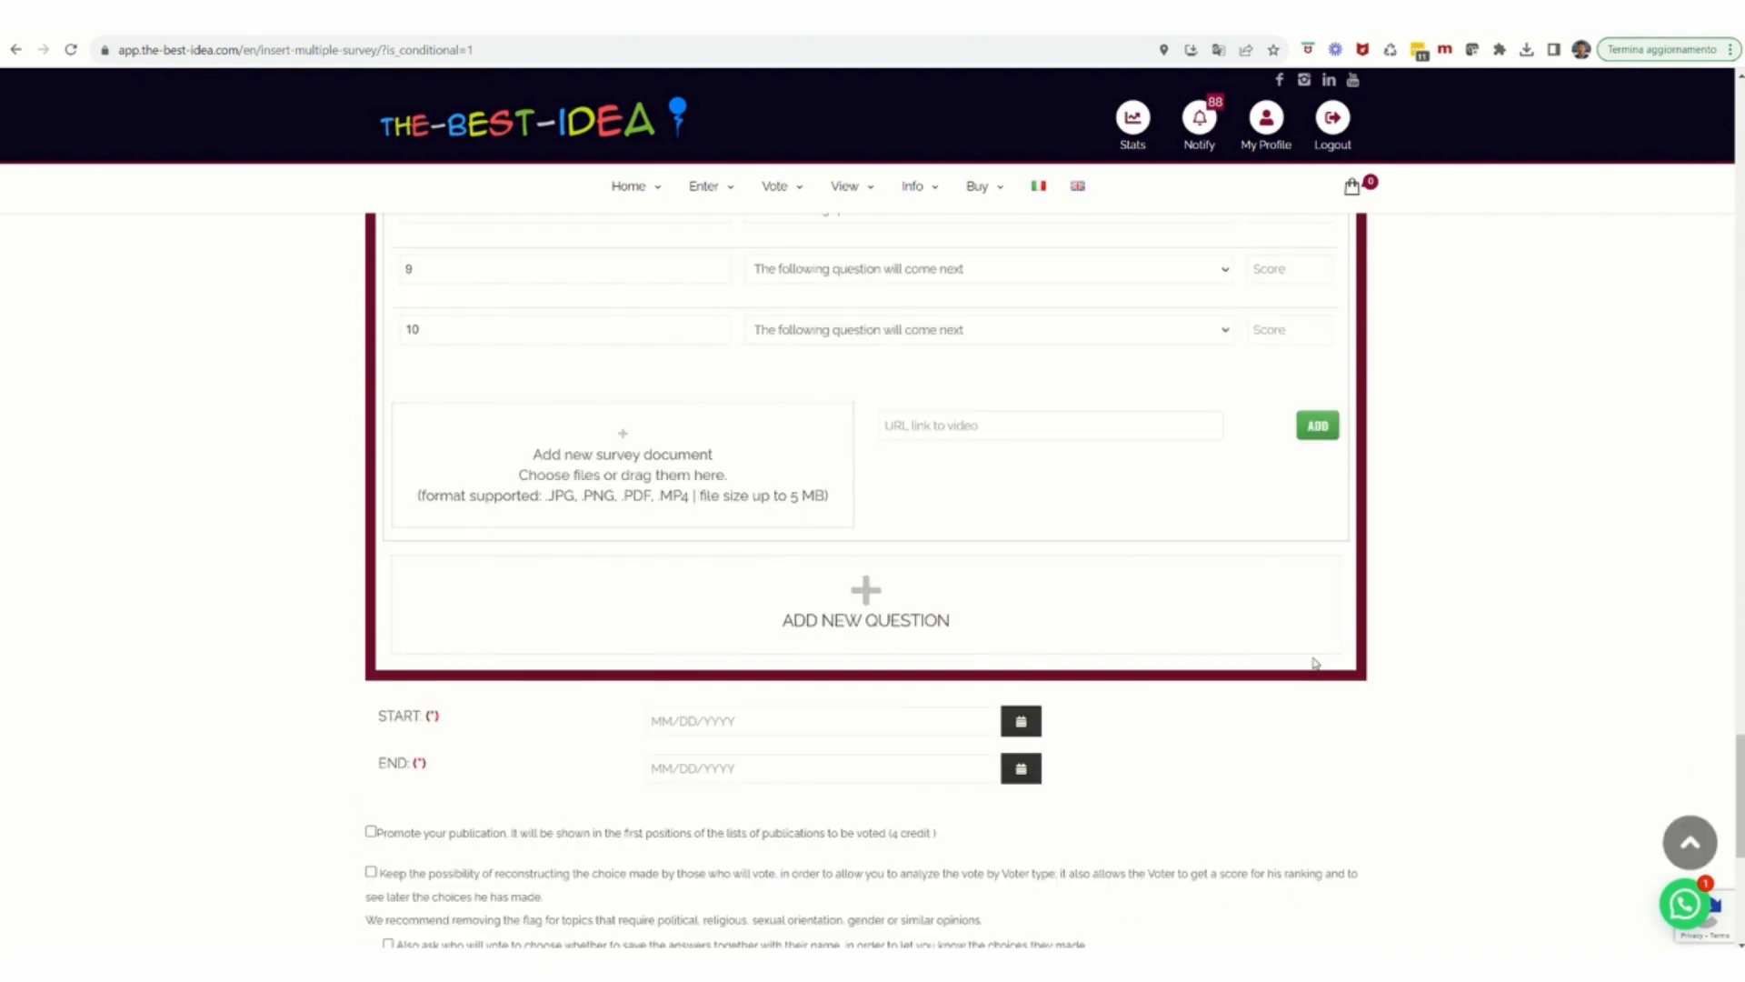
scroll(1315, 663, "up", 12)
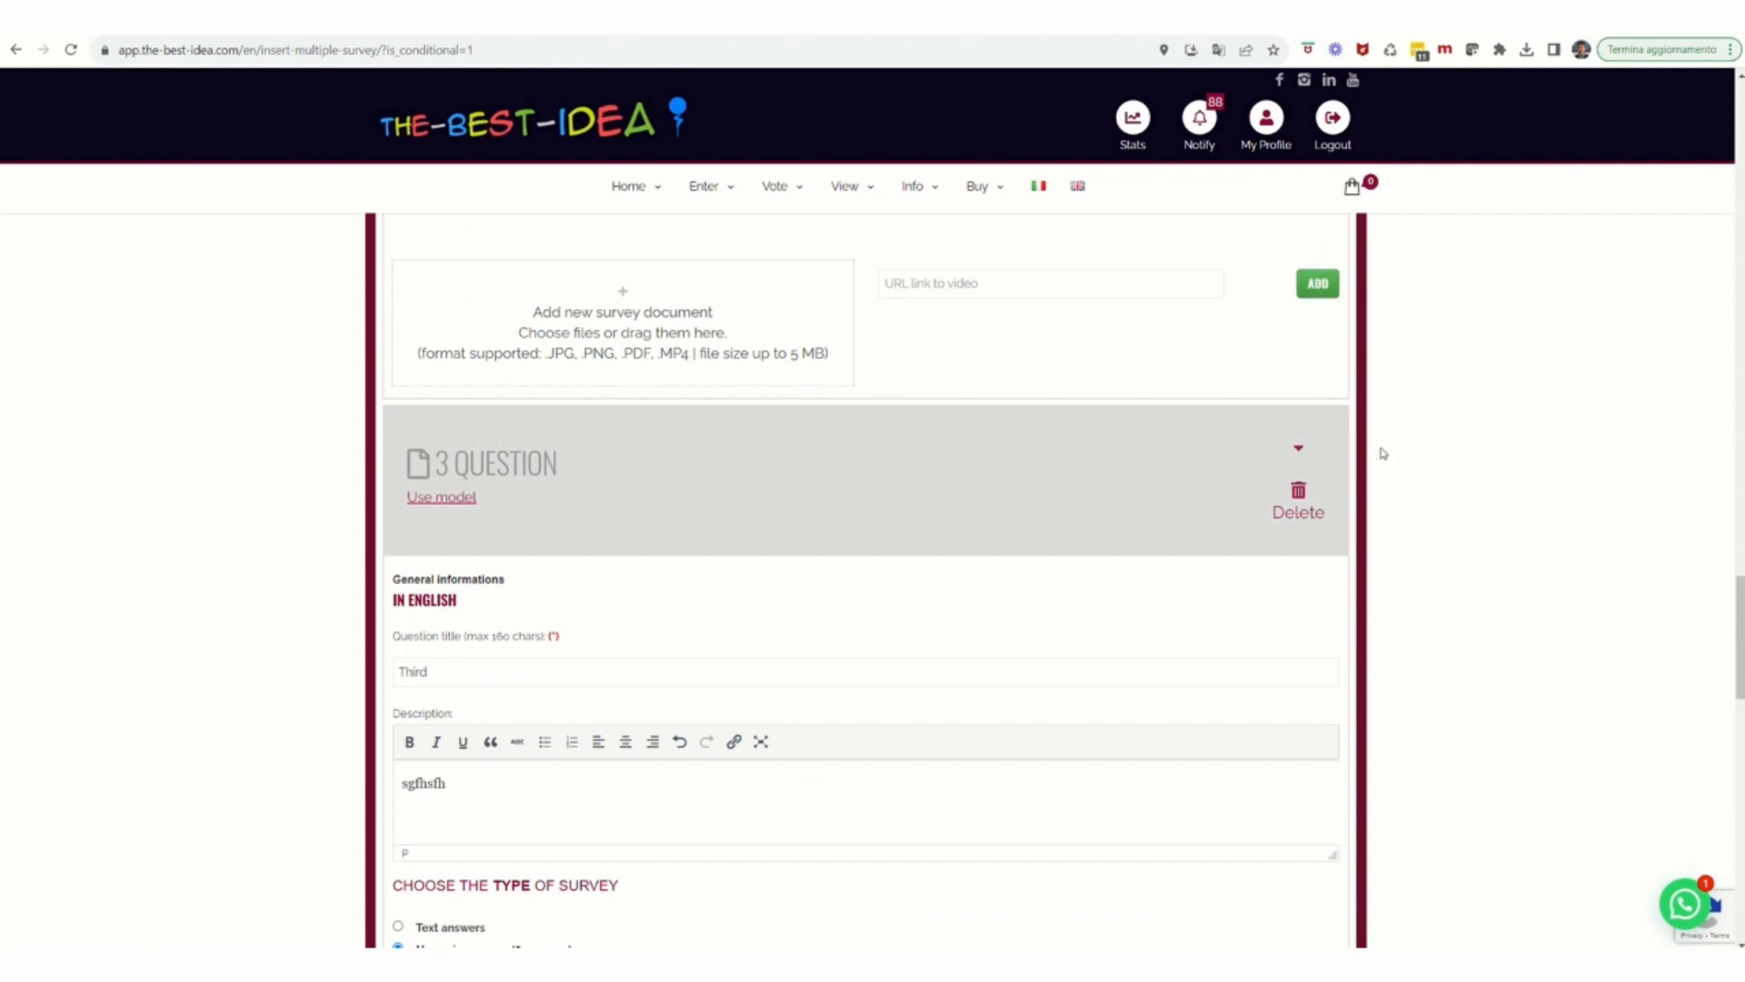
left_click(1300, 454)
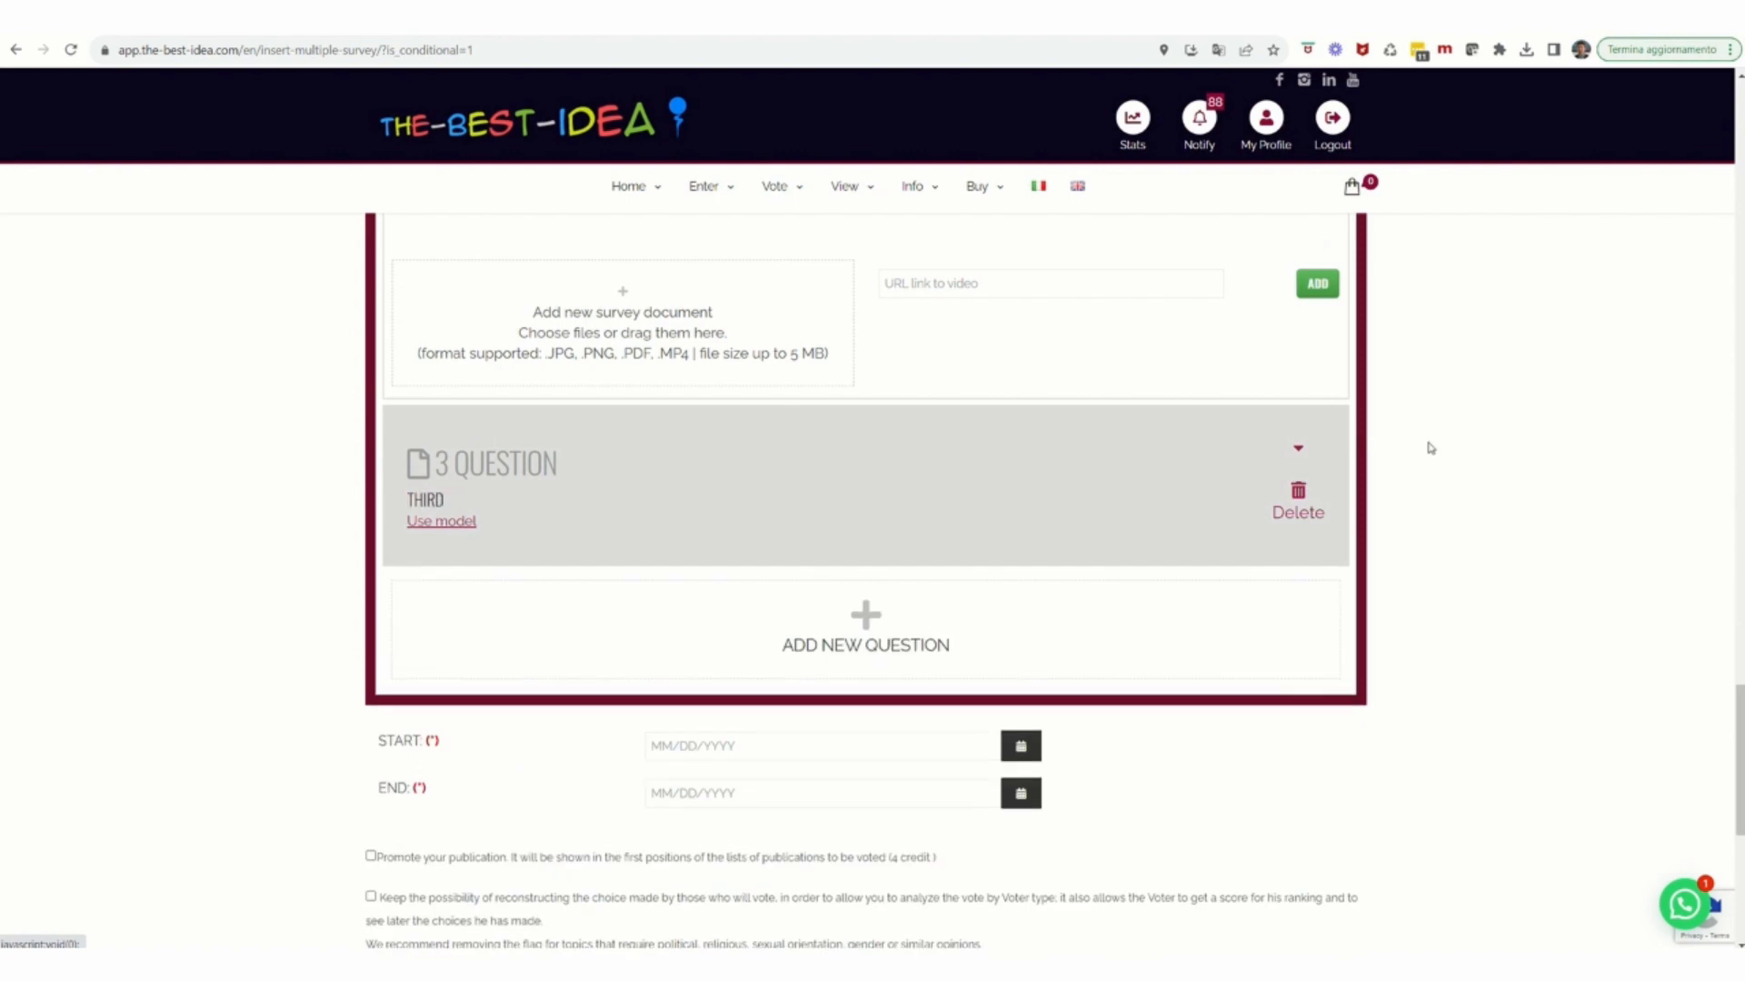
scroll(1453, 444, "up", 6)
scroll(1453, 444, "up", 6)
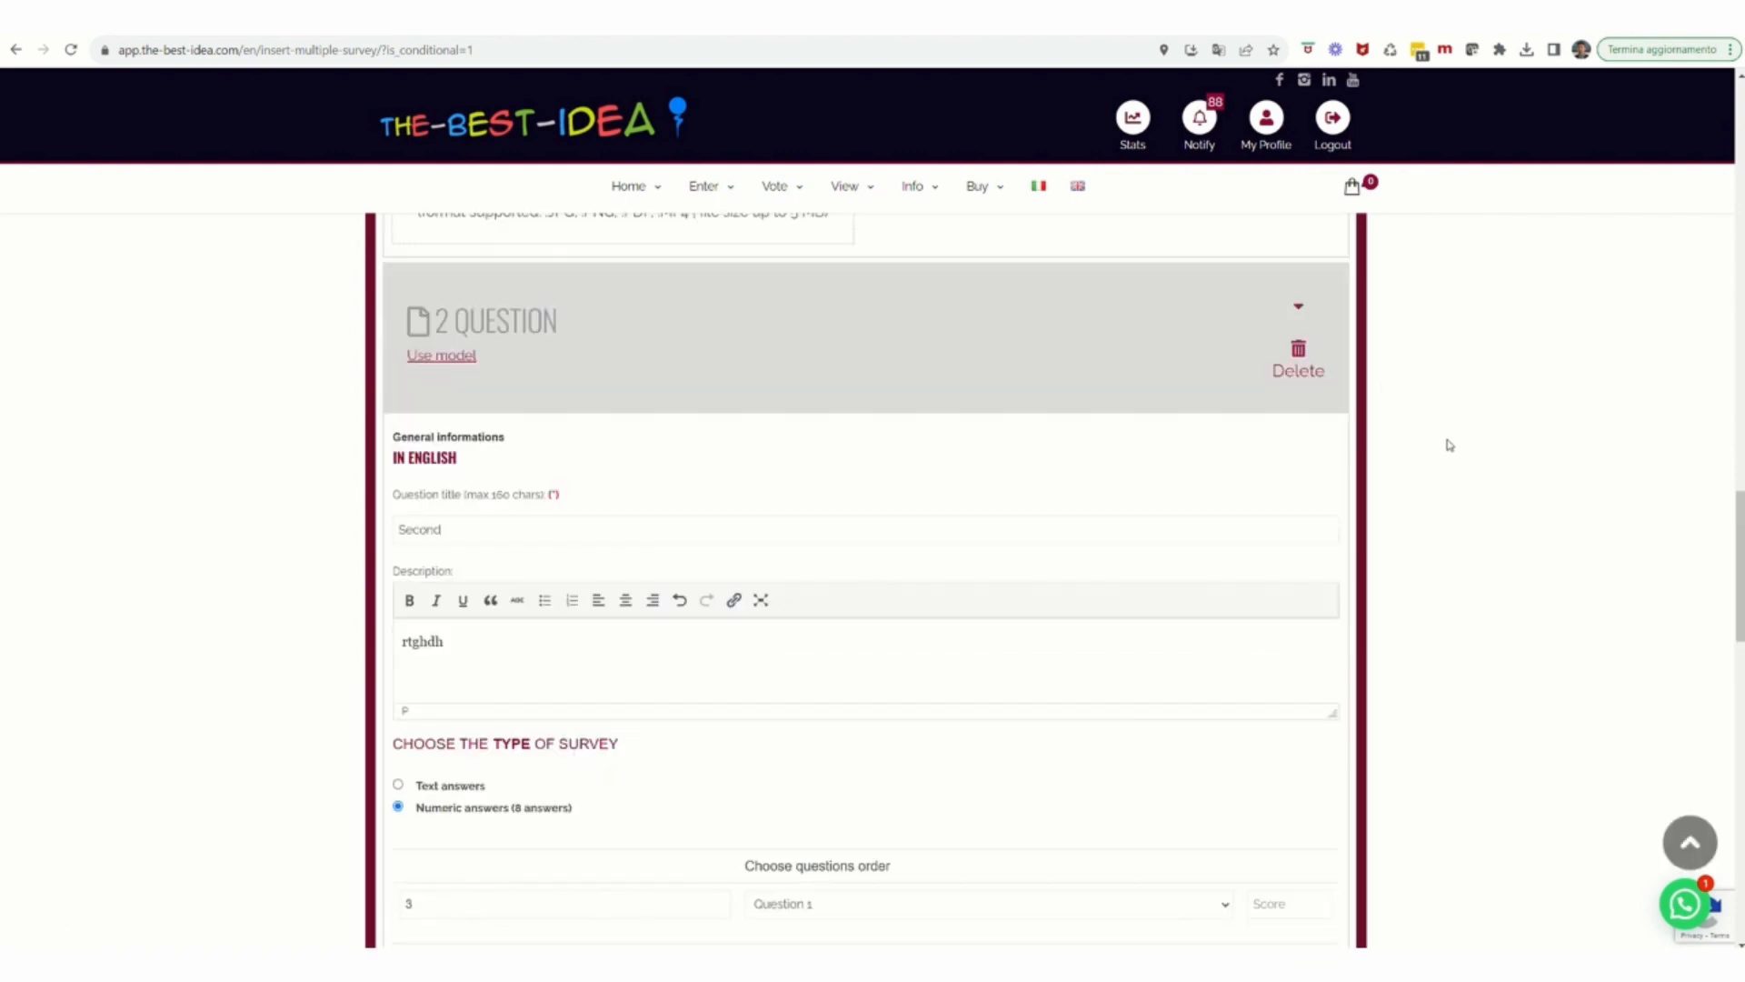
left_click(1297, 313)
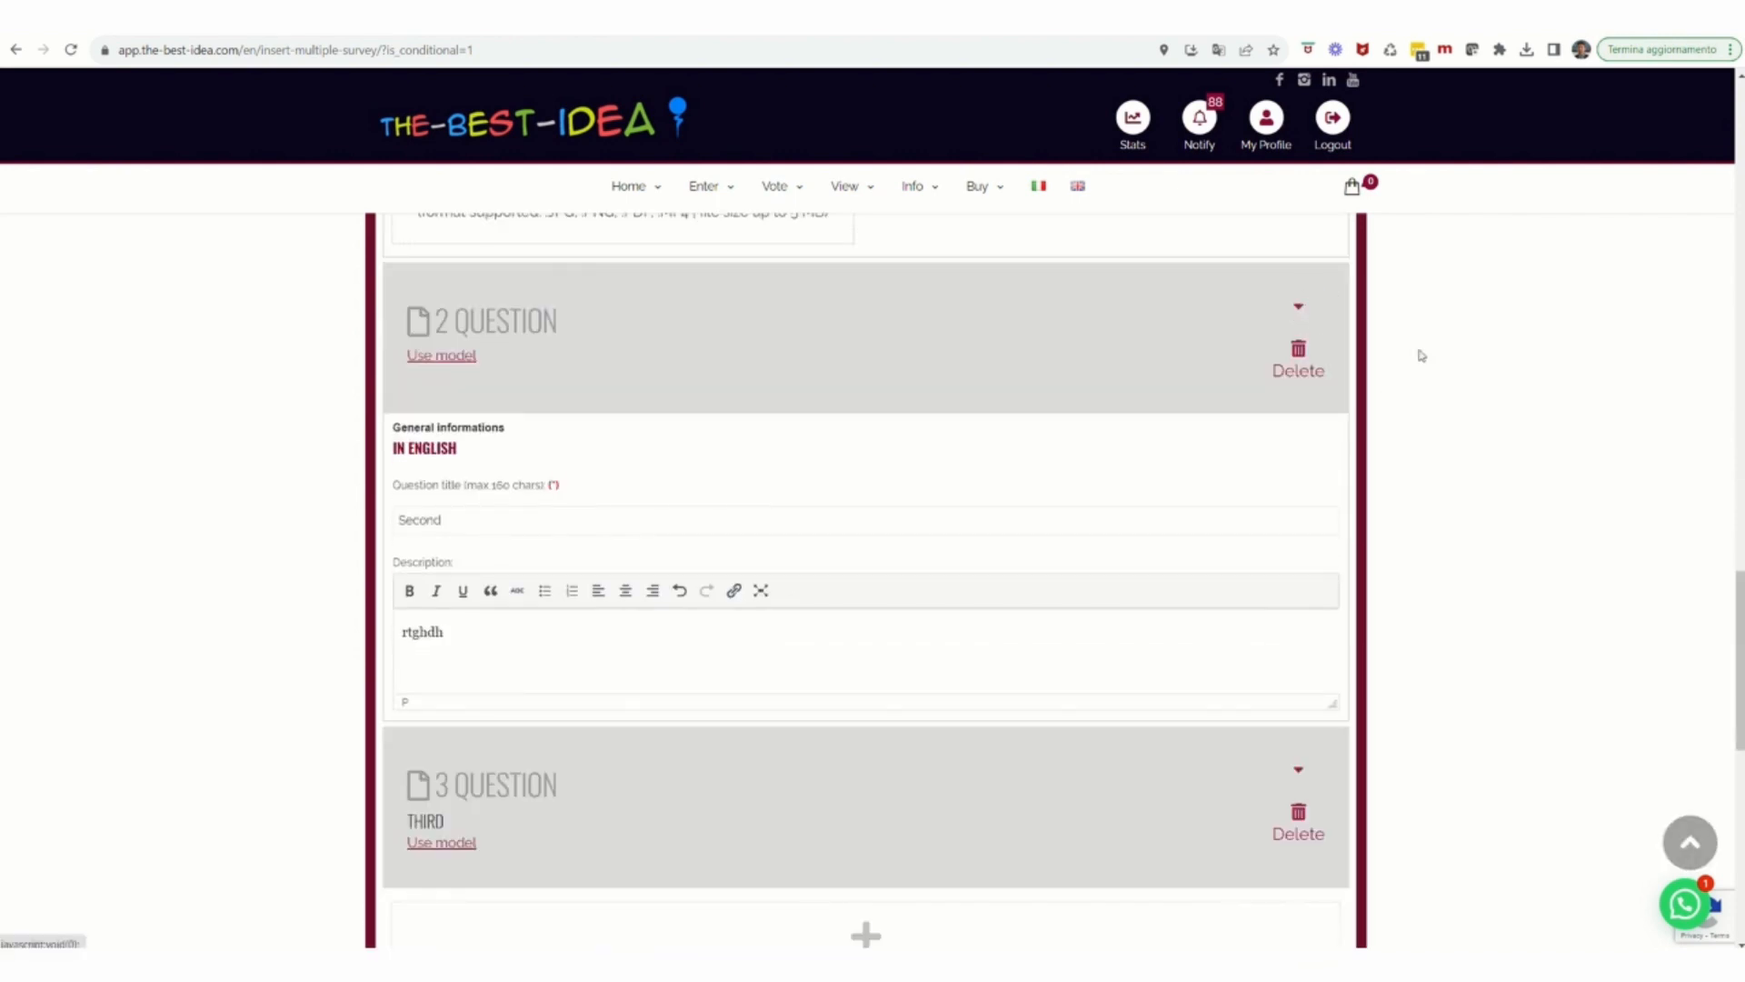
scroll(1464, 389, "up", 6)
scroll(1464, 389, "up", 6)
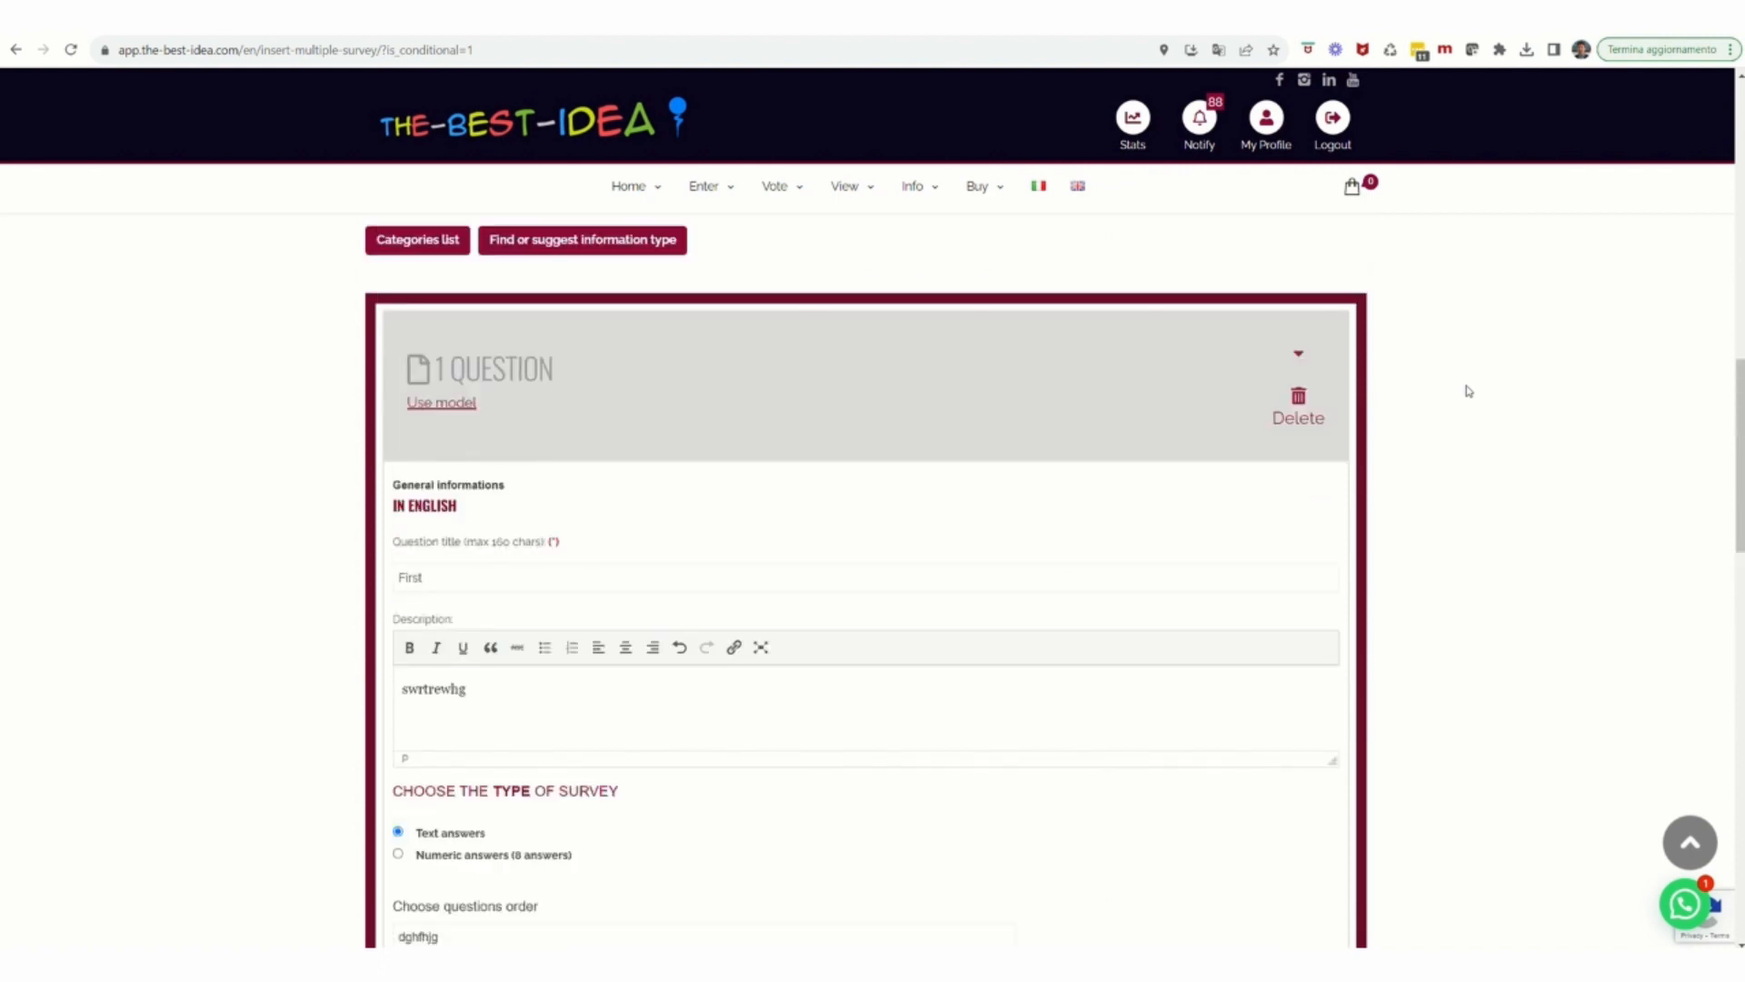
left_click(1300, 357)
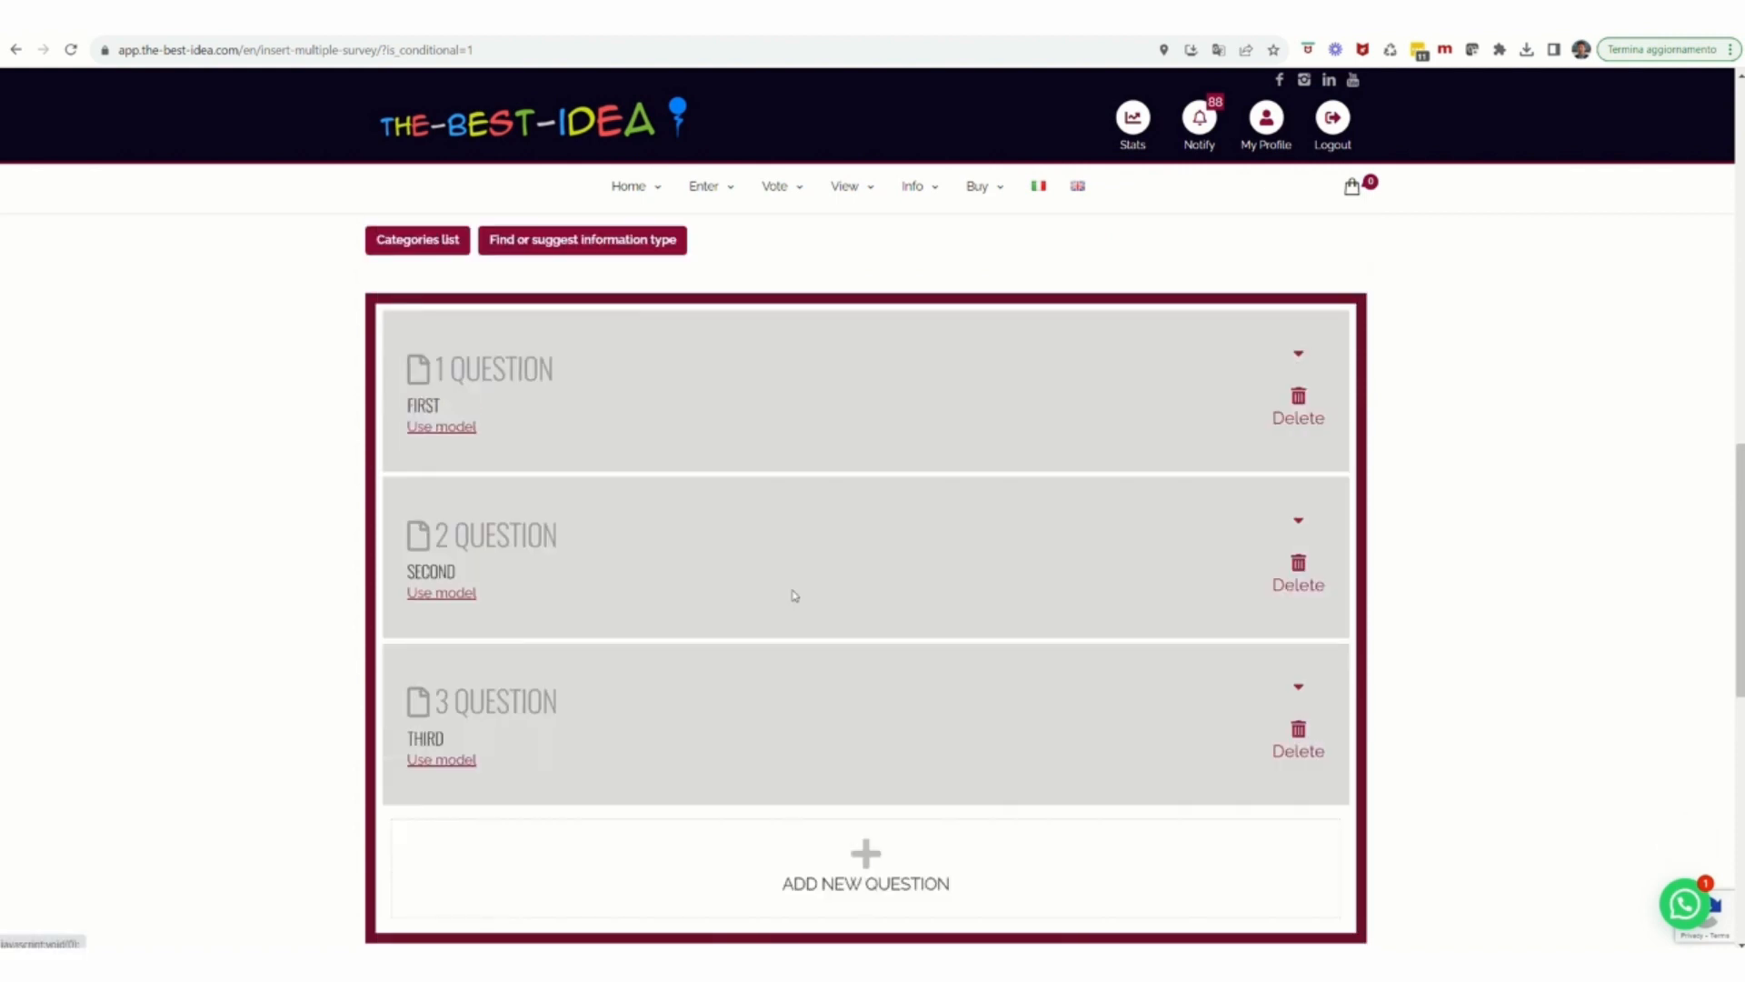
Move the question "Second" below "Third" and delete it from the survey.
left_click_drag(589, 571, 737, 721)
left_click_drag(588, 561, 595, 746)
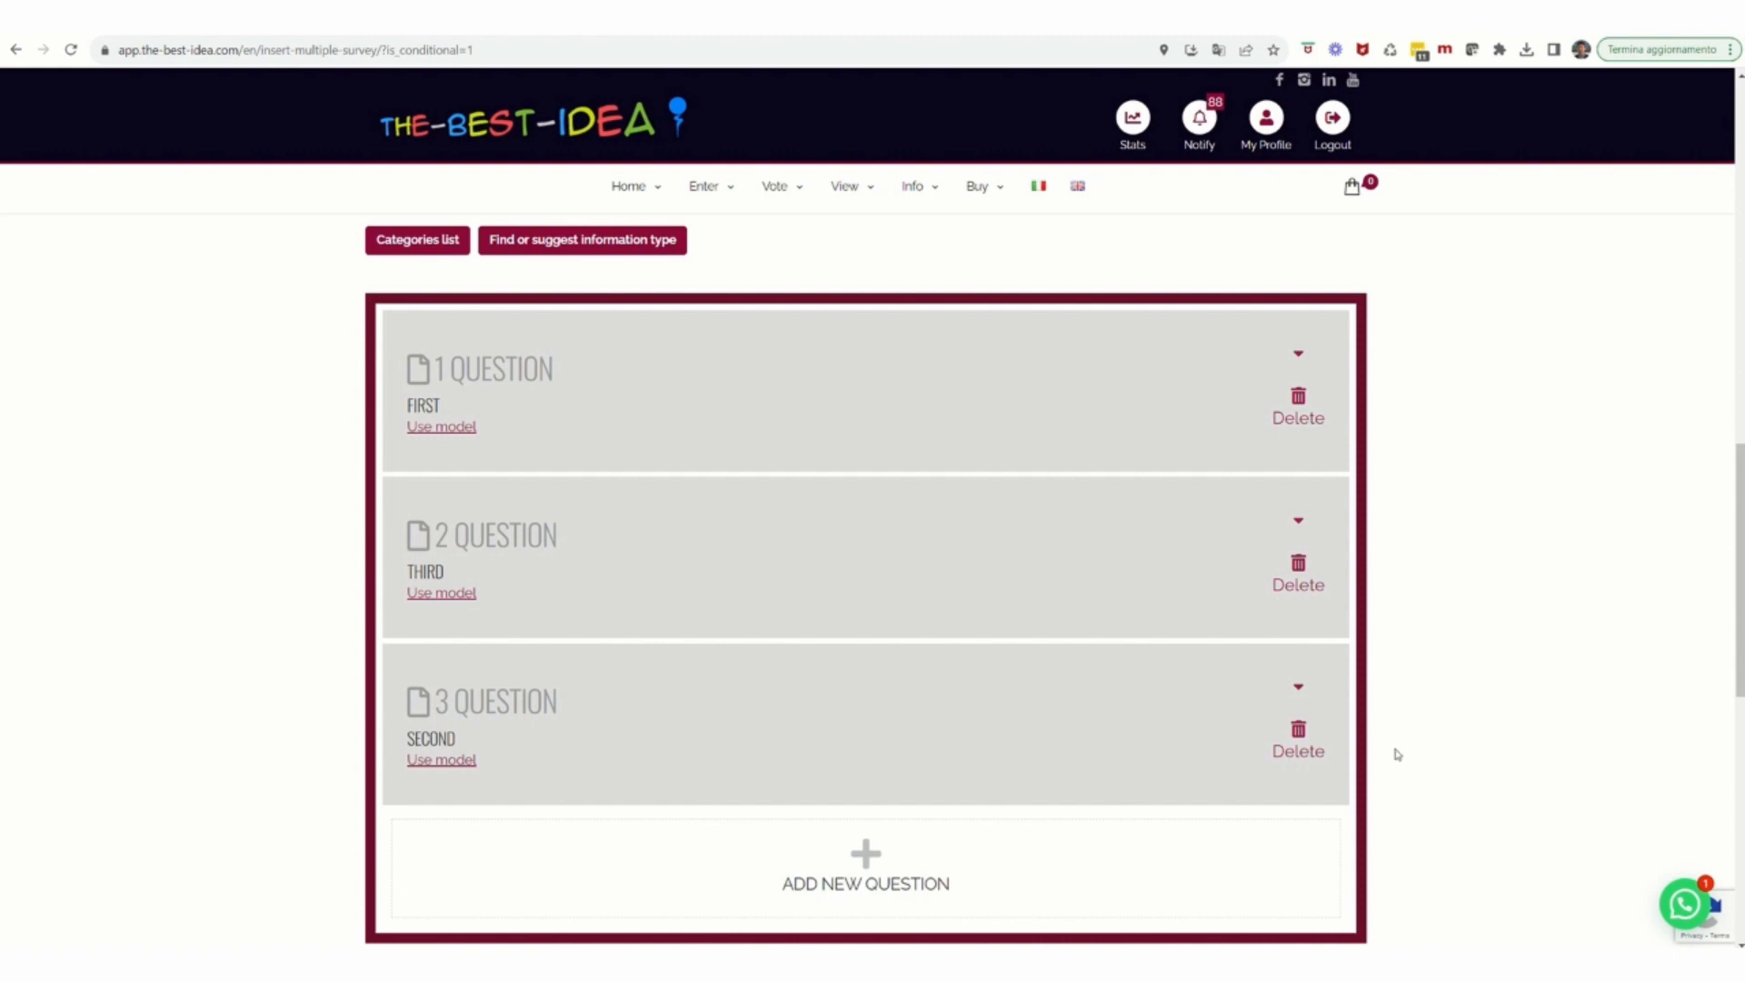
left_click(1302, 760)
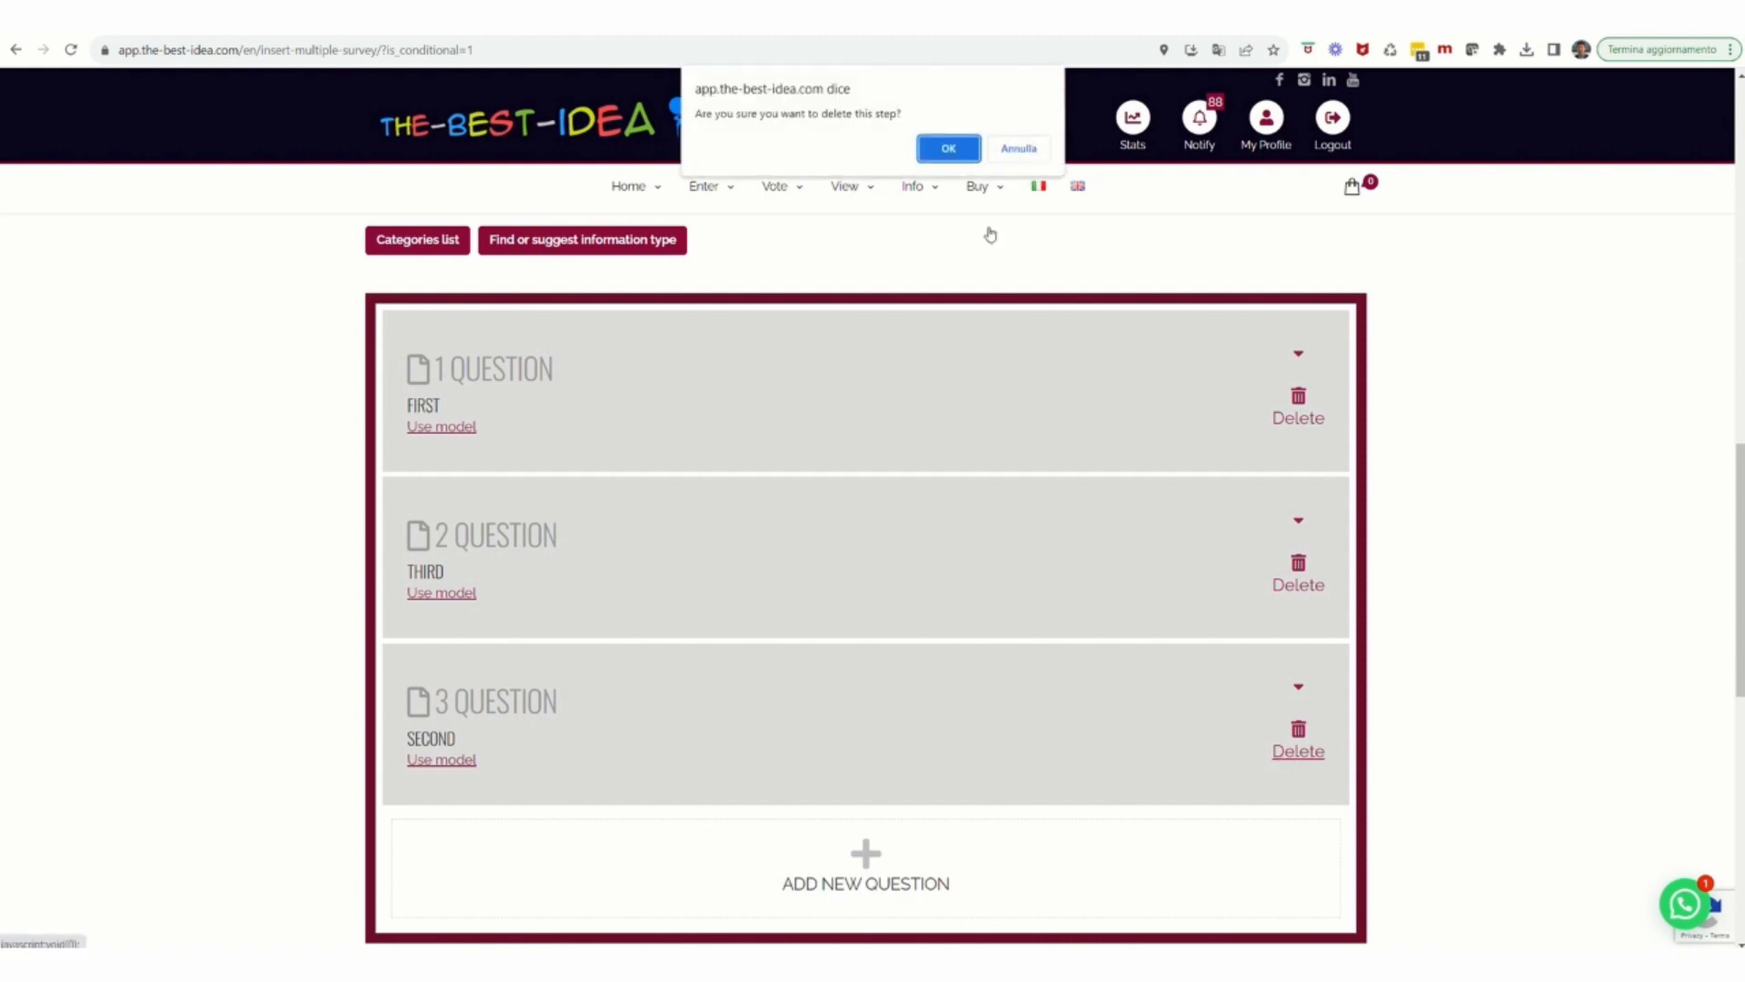
left_click(954, 151)
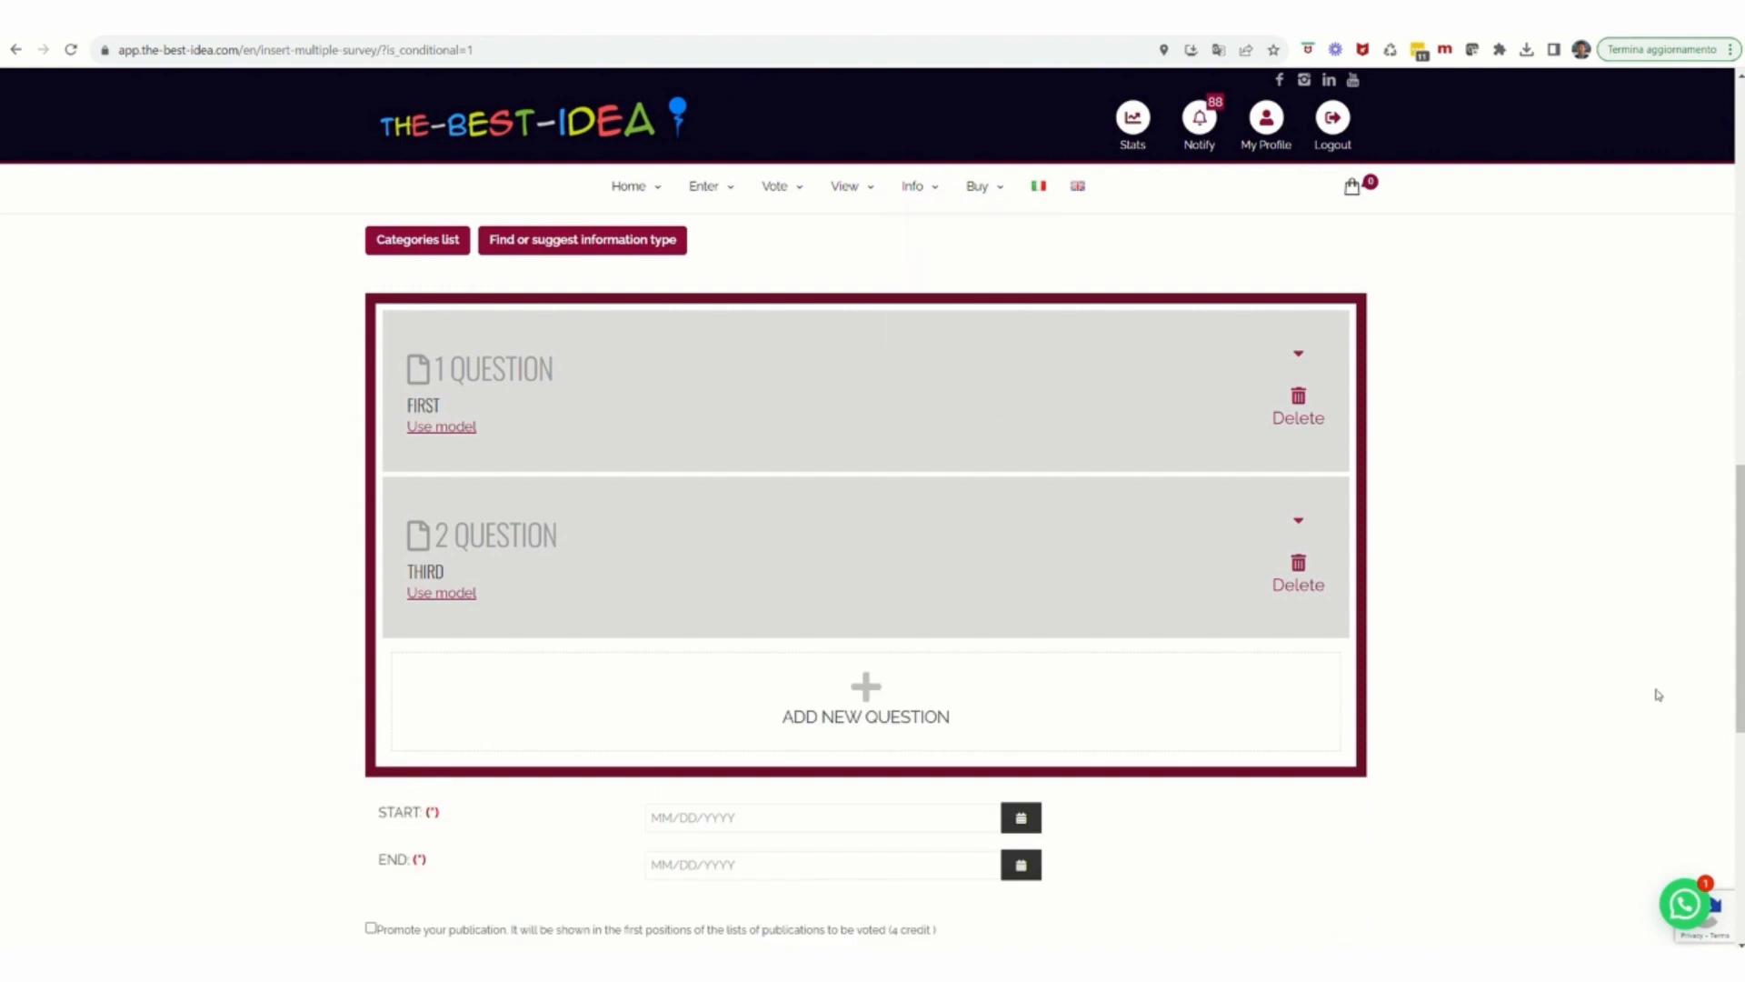
Set the survey's start date to 19-10-2023 and its end date to 27-10-2023.
scroll(1740, 677, "down", 3)
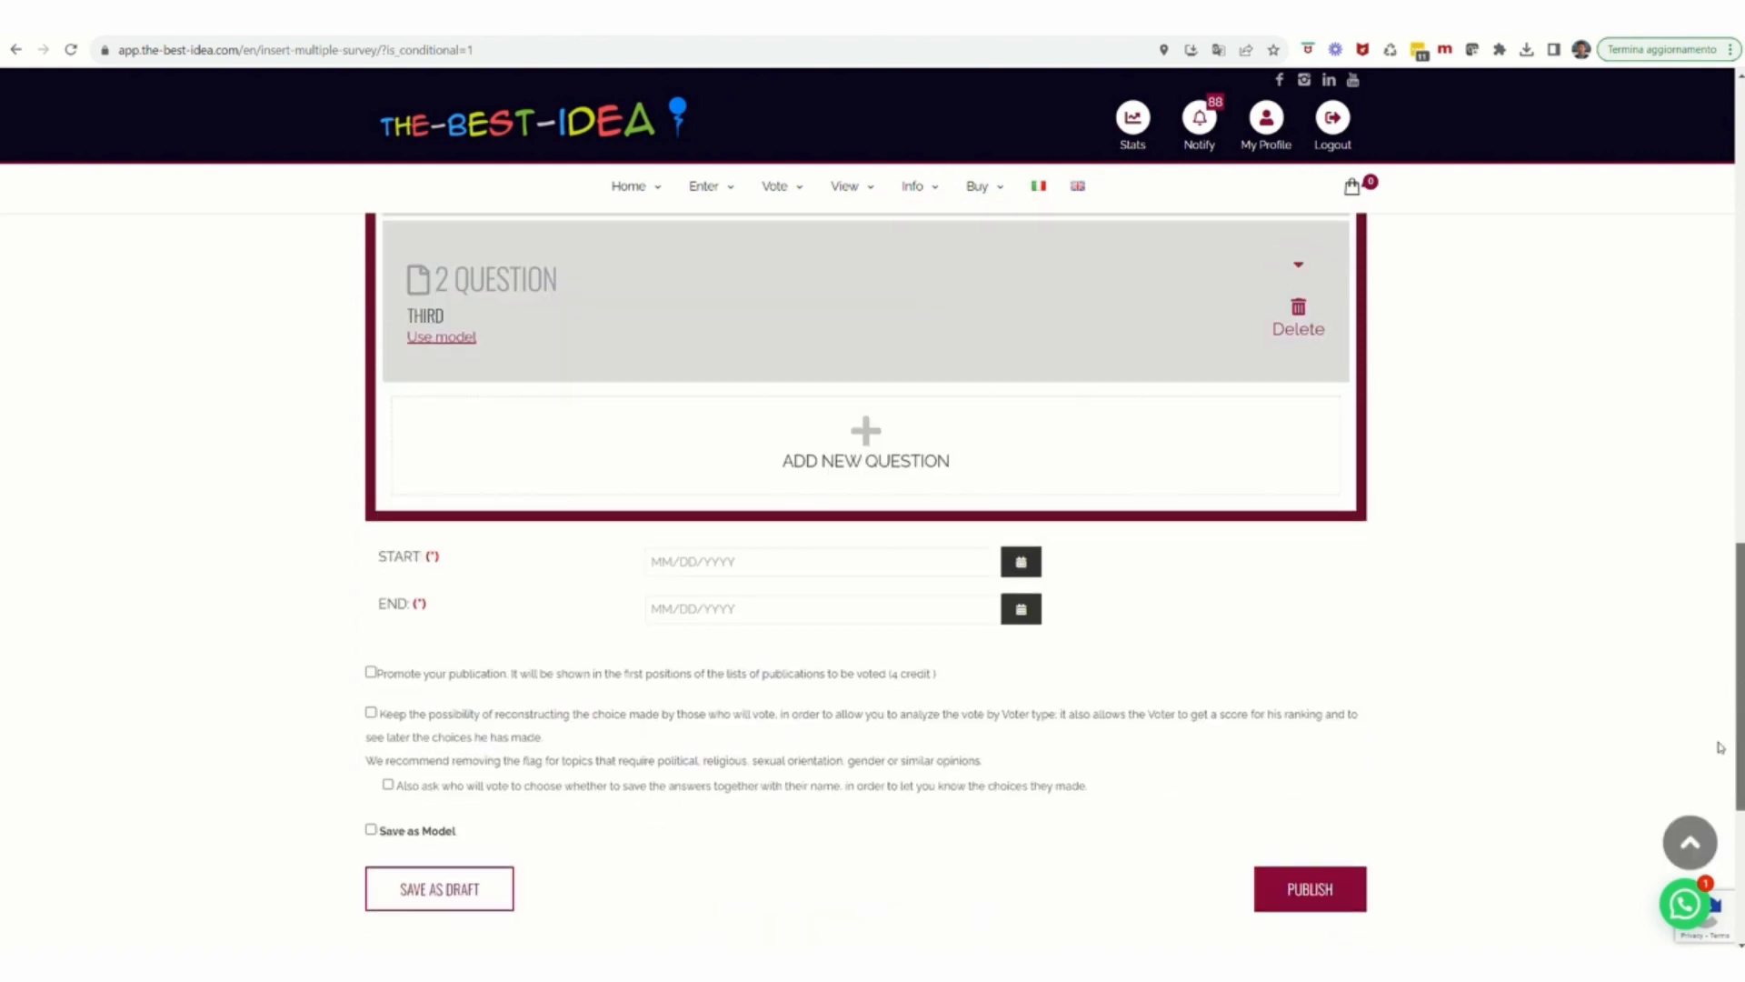
left_click(1022, 566)
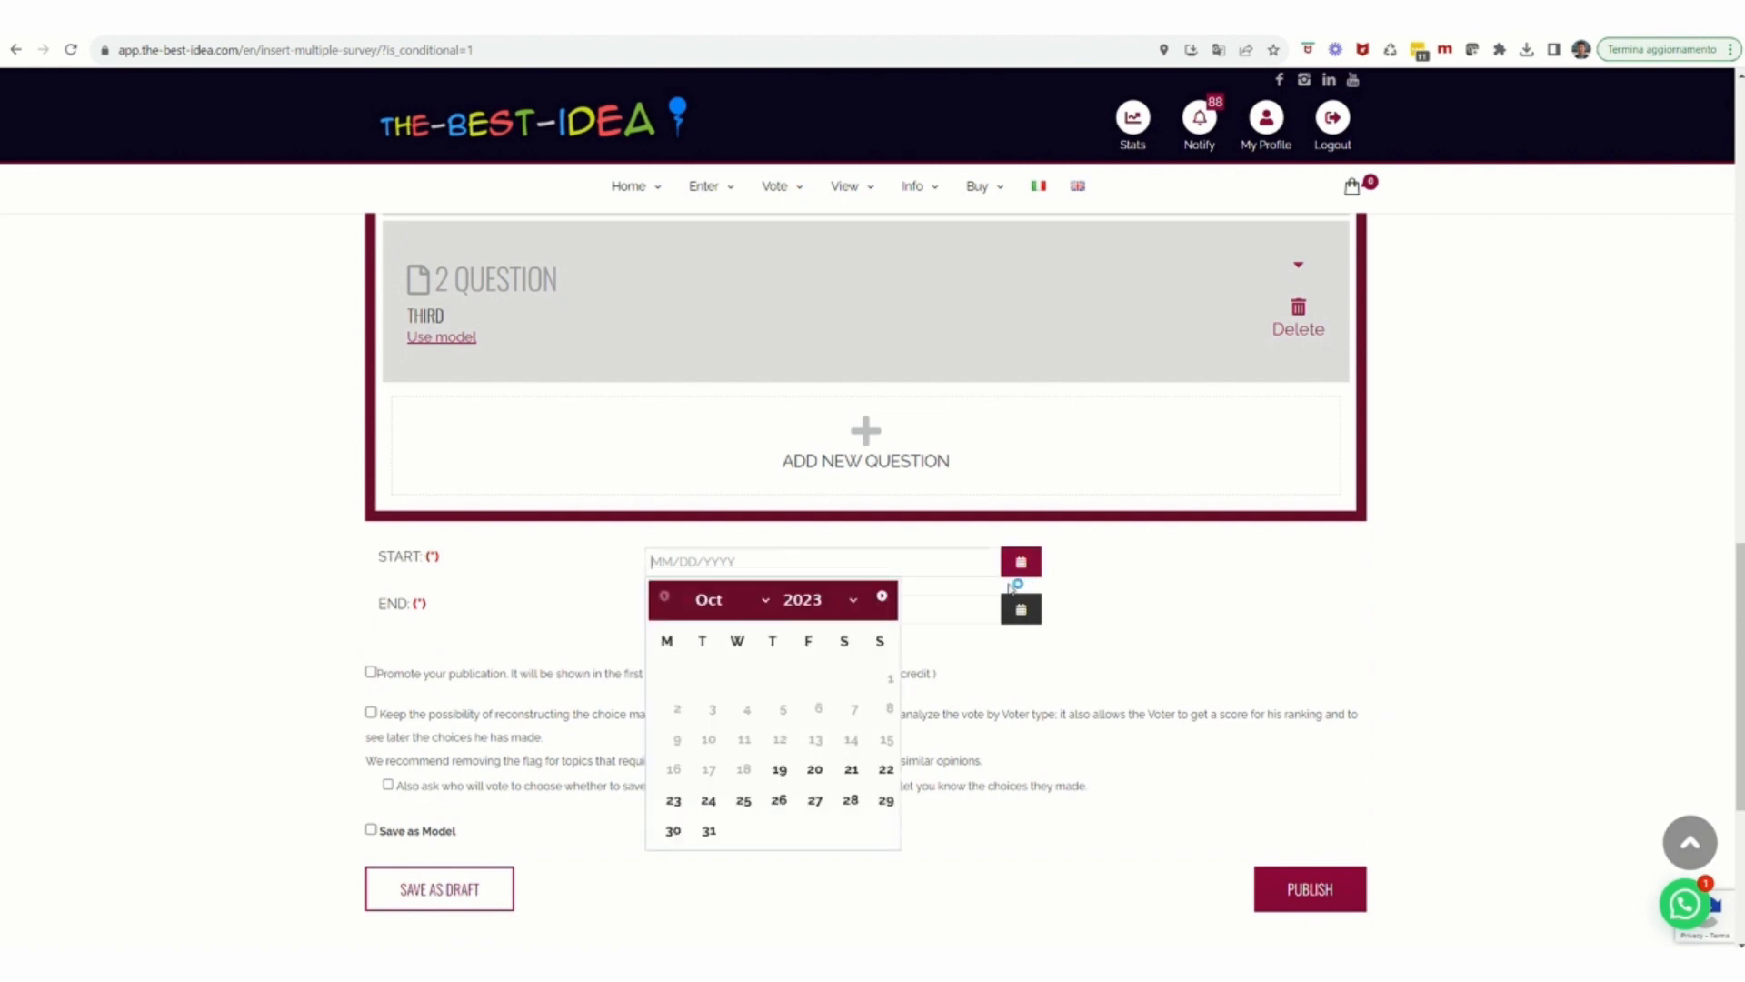
left_click(779, 770)
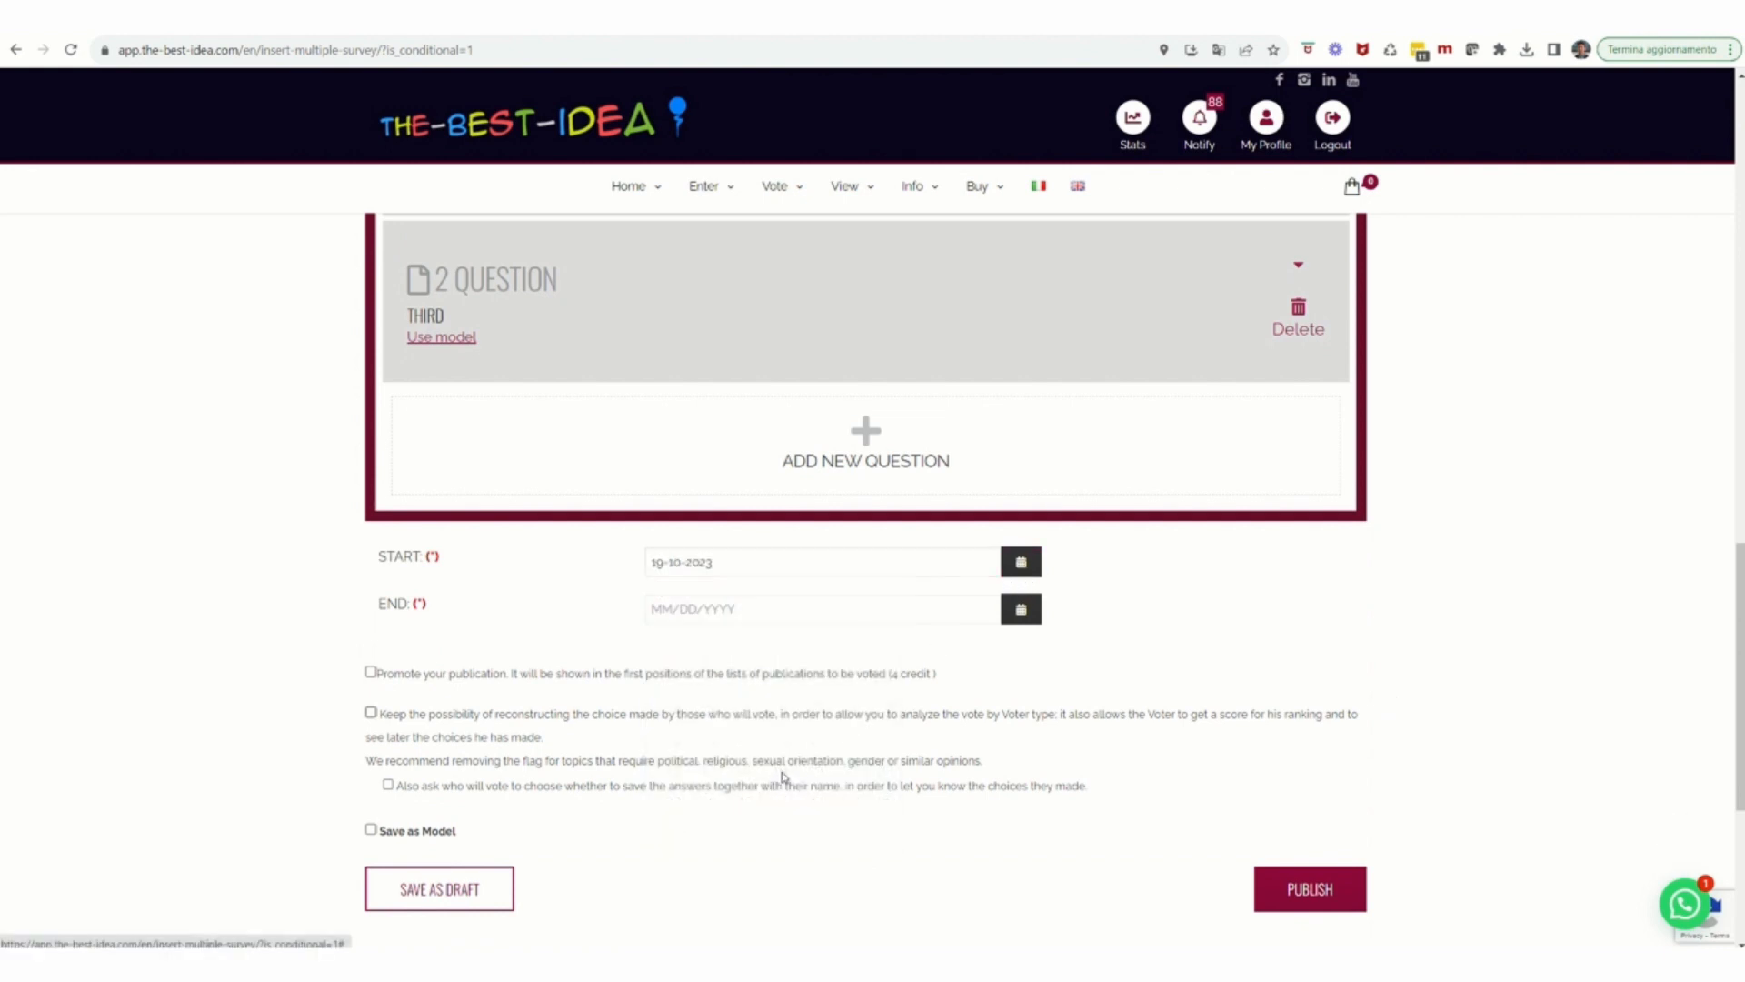
left_click(1035, 608)
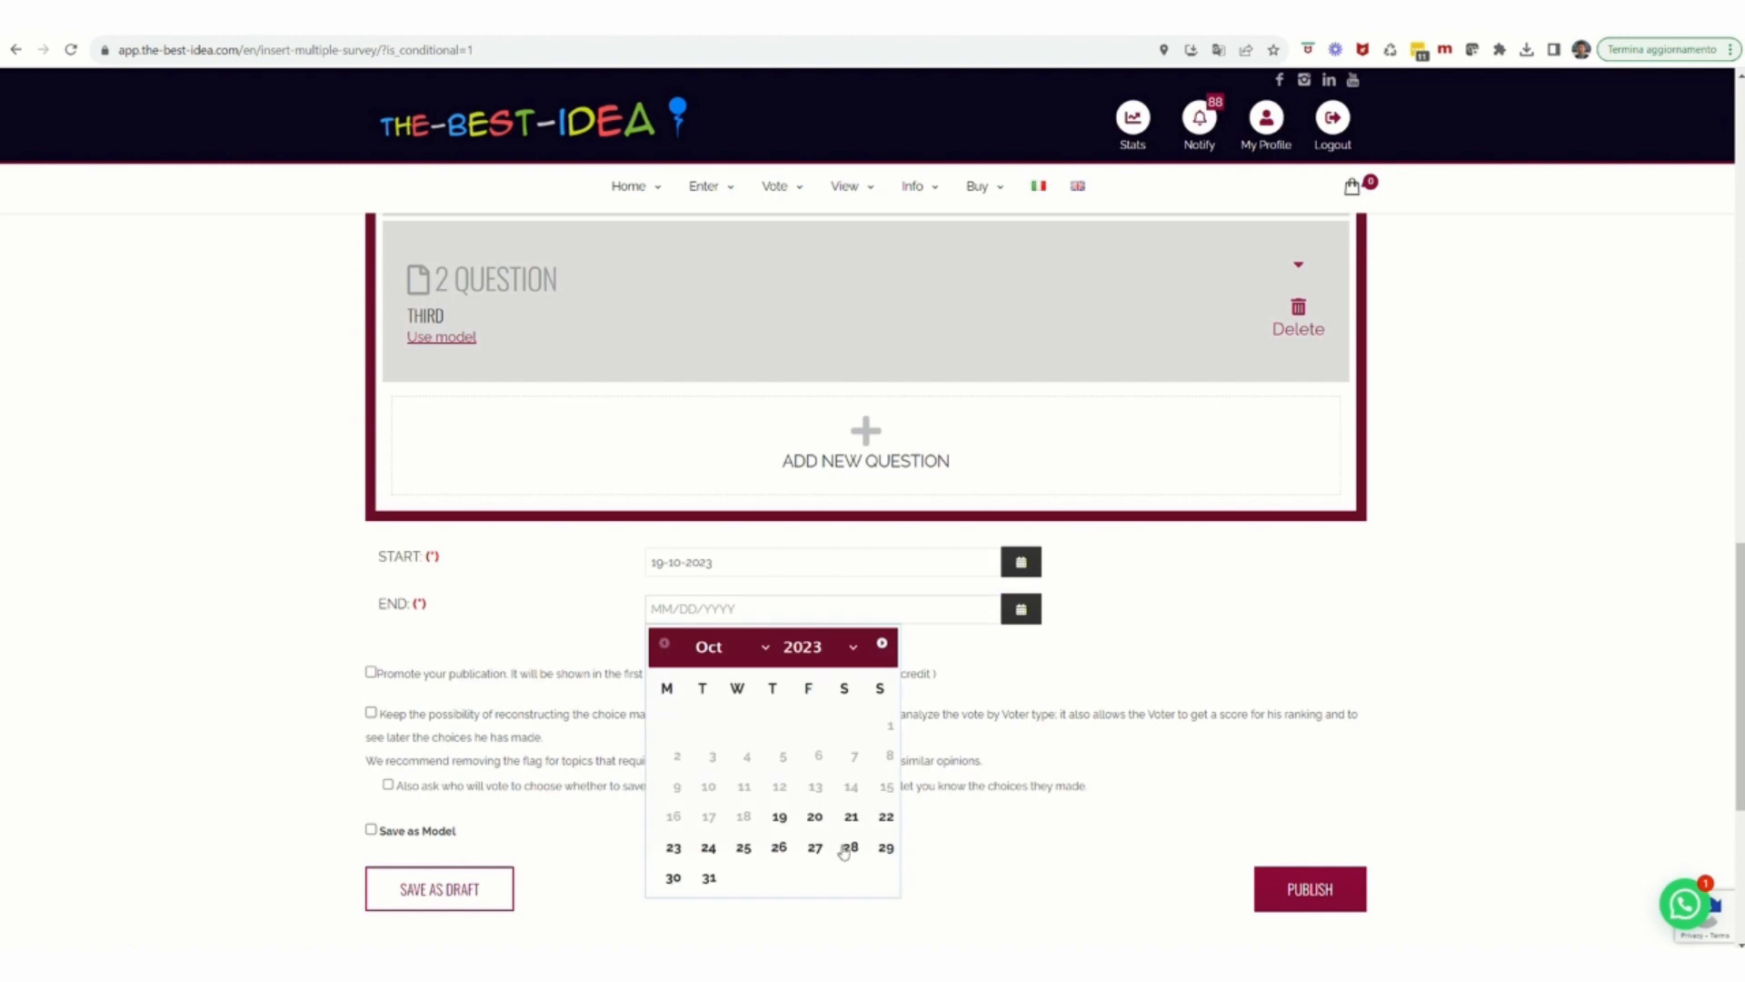
left_click(813, 849)
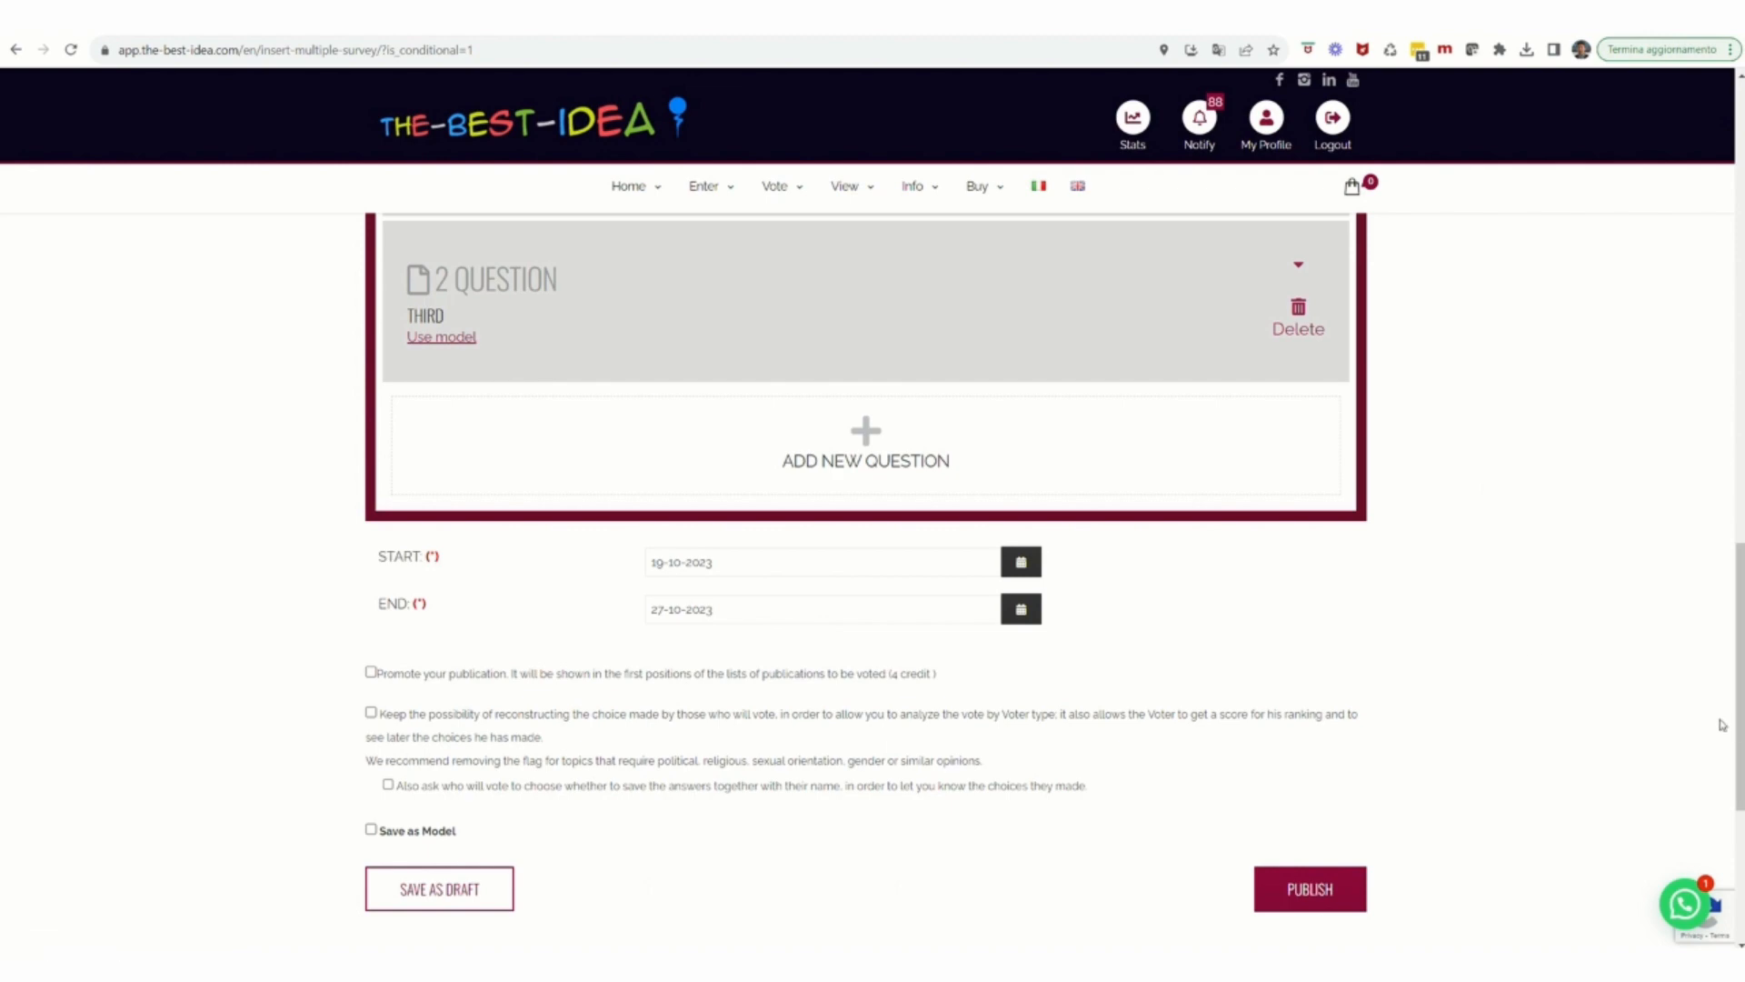
Enable reconstructing voters' choices and Save as Model, leave promotion, name-saving consent and model suggestion off, and save the survey as a draft.
left_click_drag(1737, 746, 1741, 776)
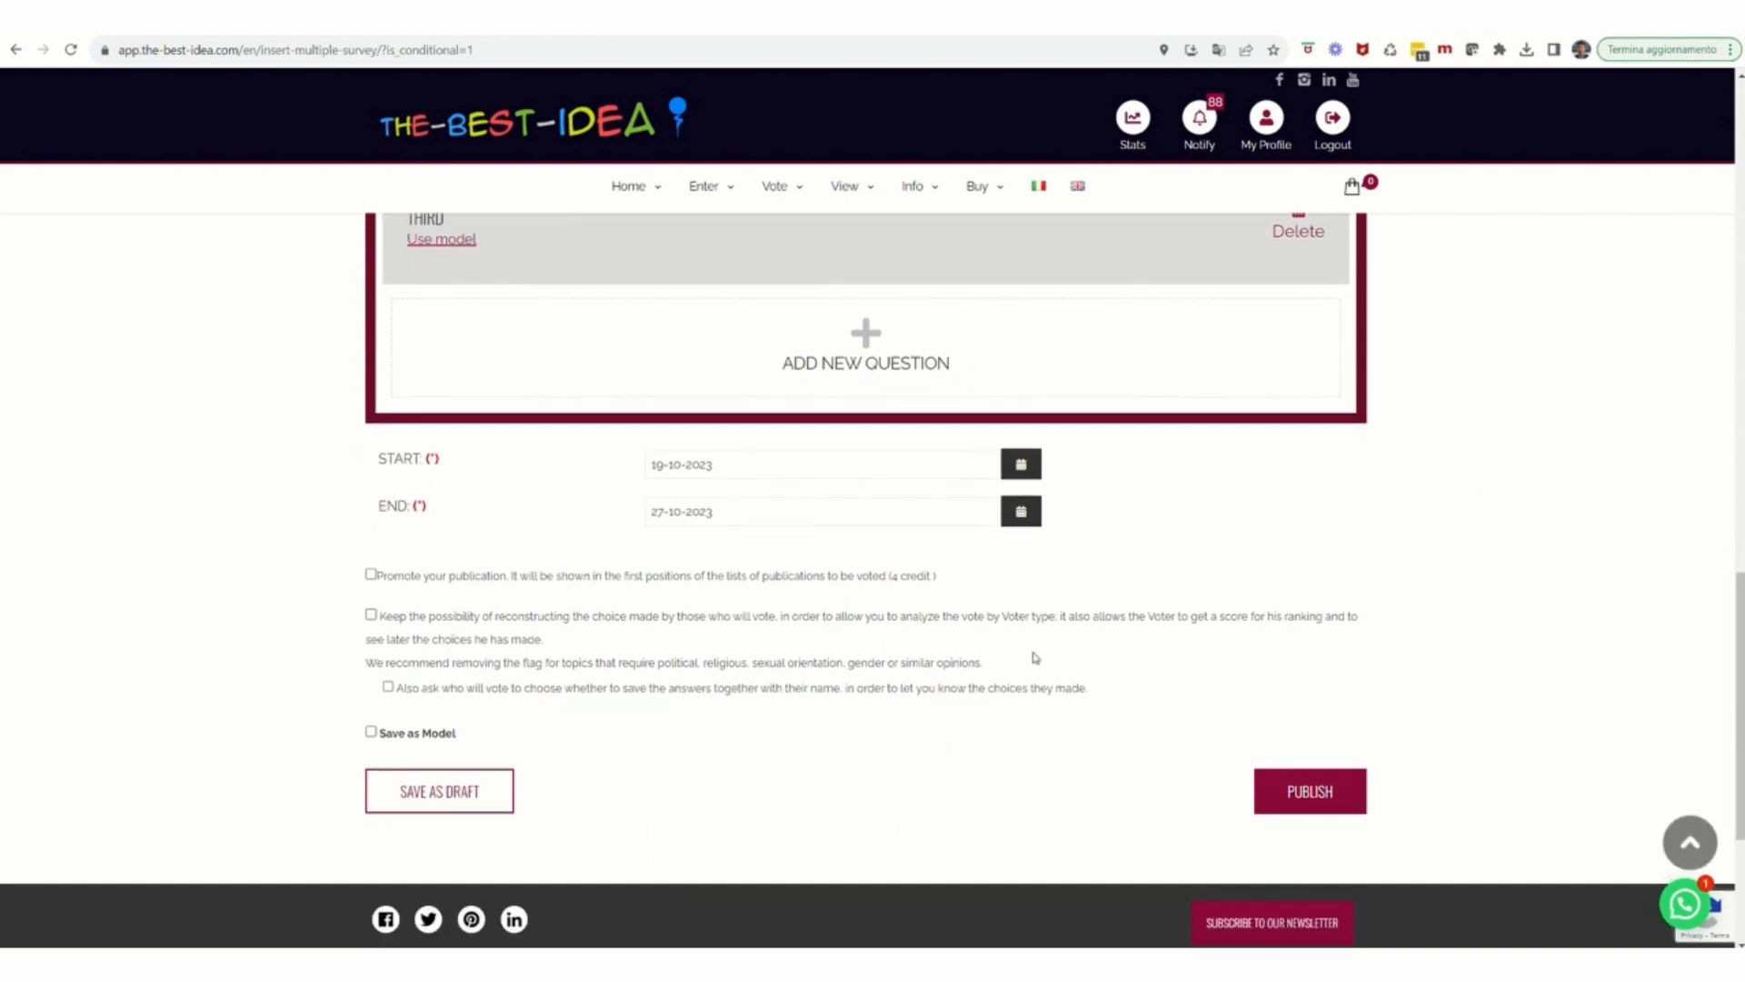
left_click(370, 576)
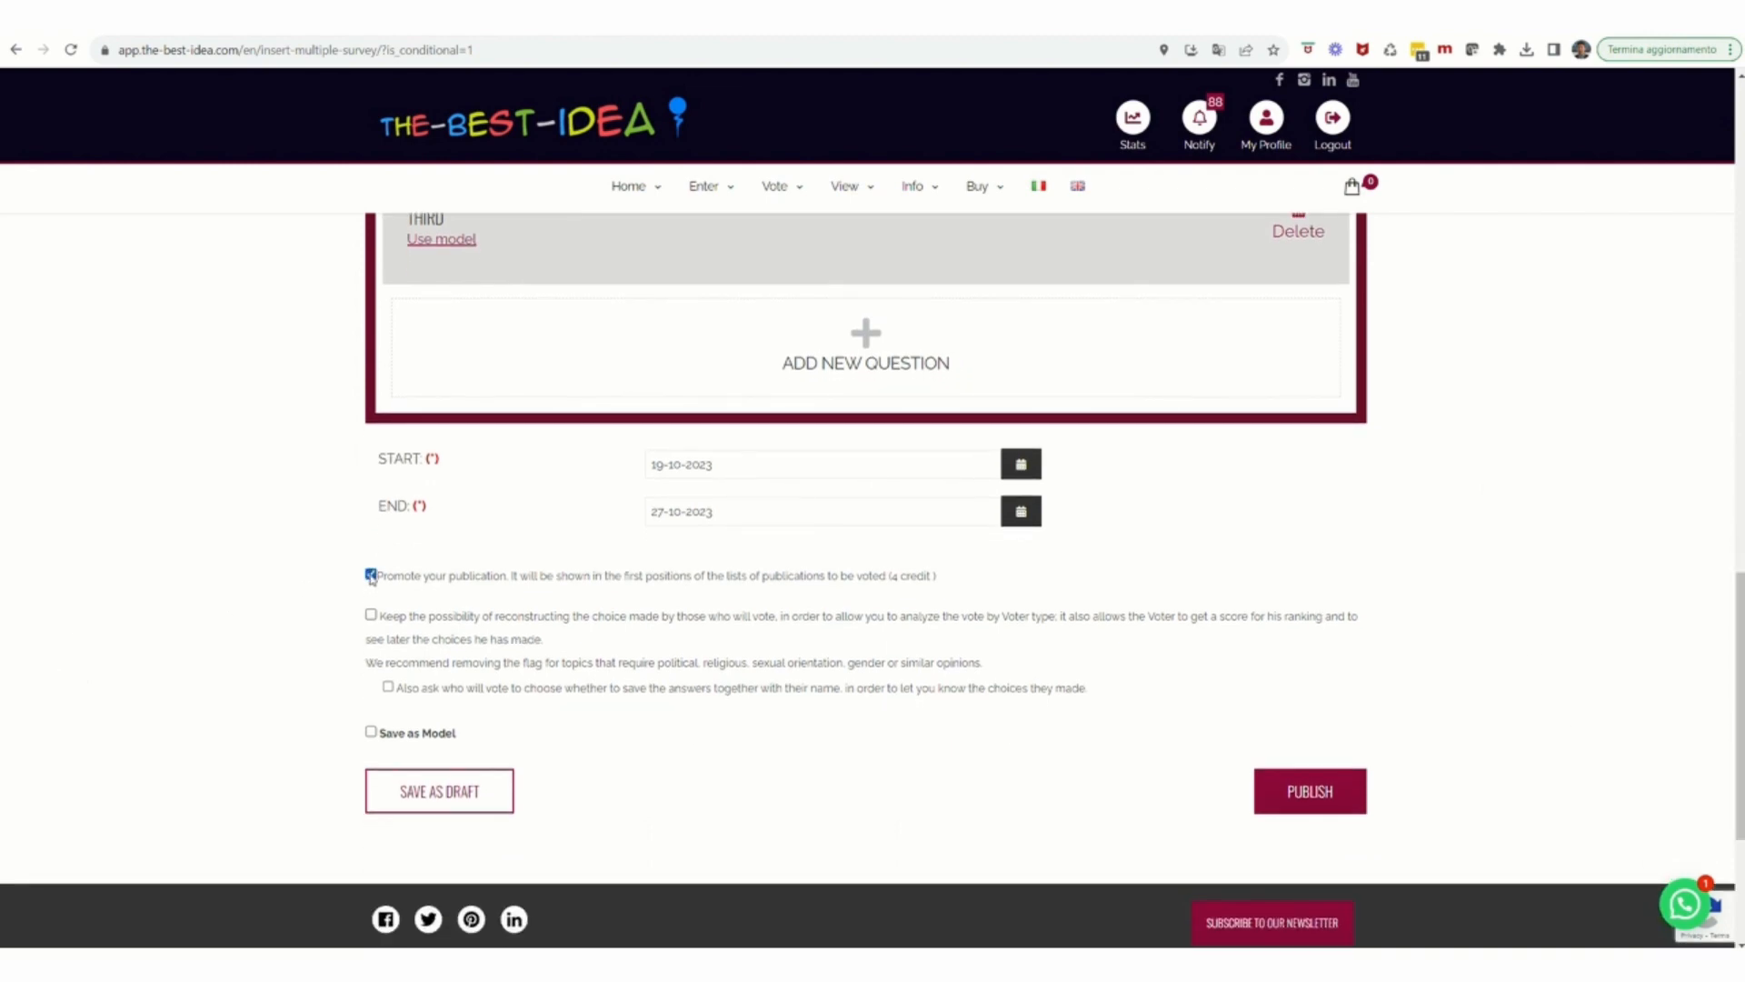
left_click(371, 576)
left_click(389, 688)
left_click(371, 732)
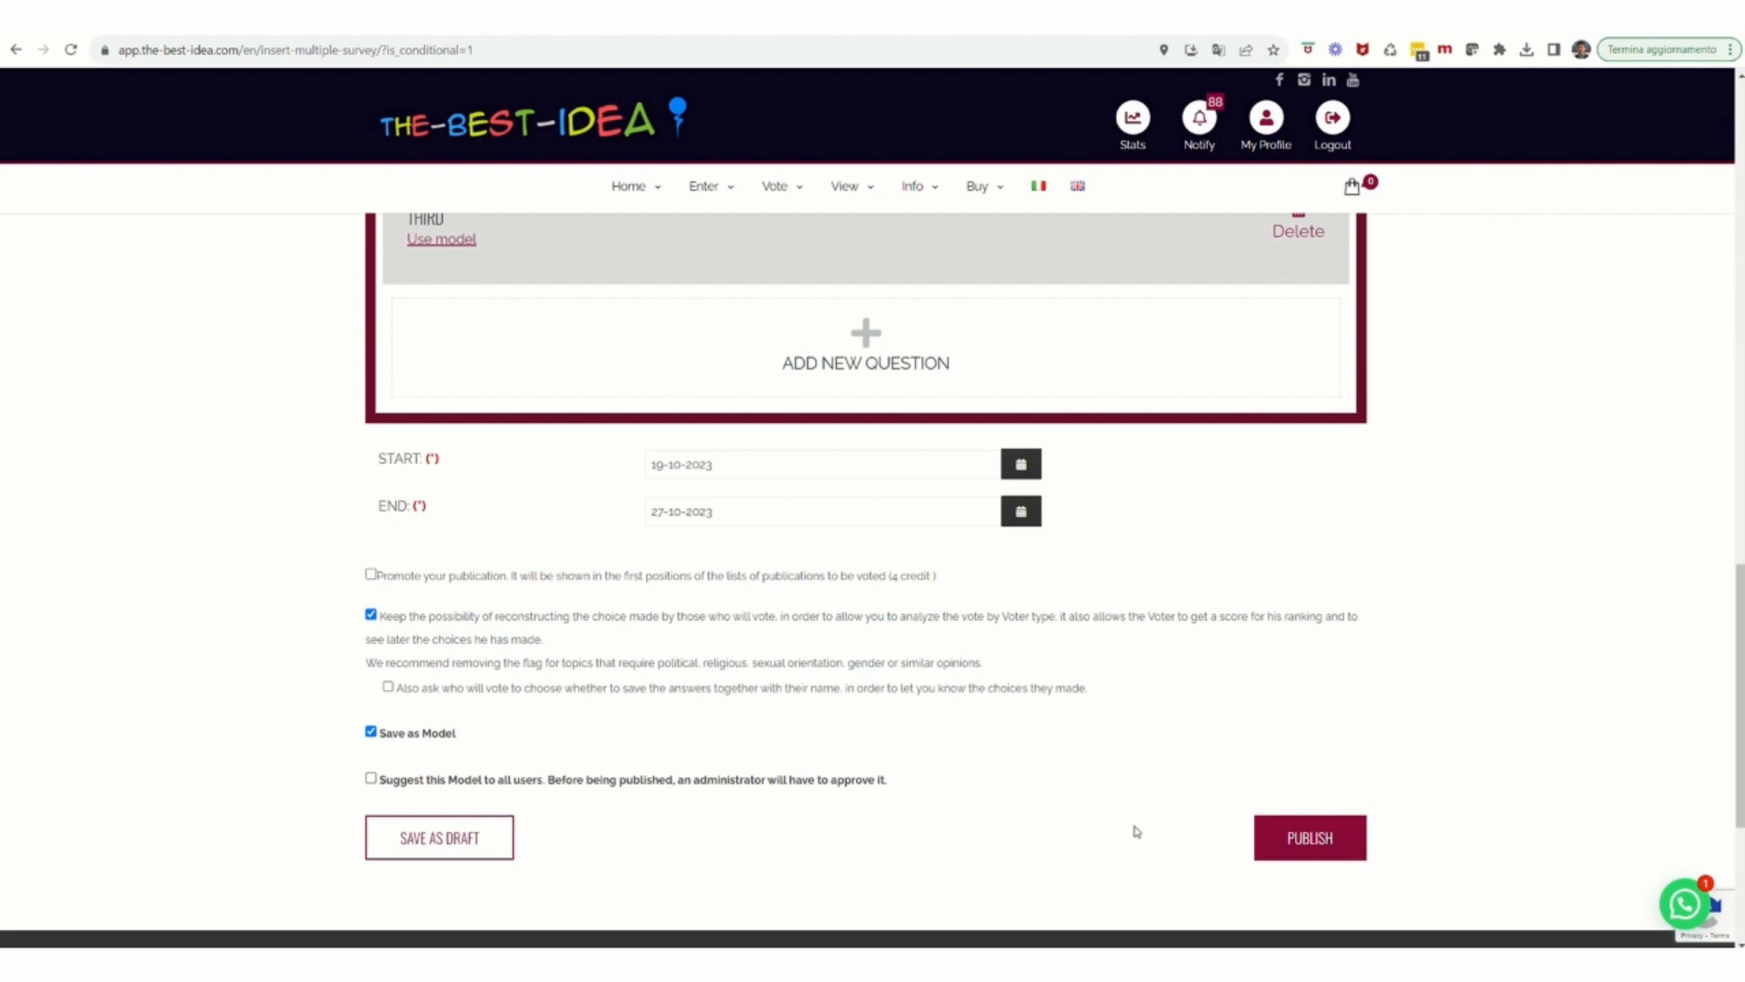
left_click(446, 848)
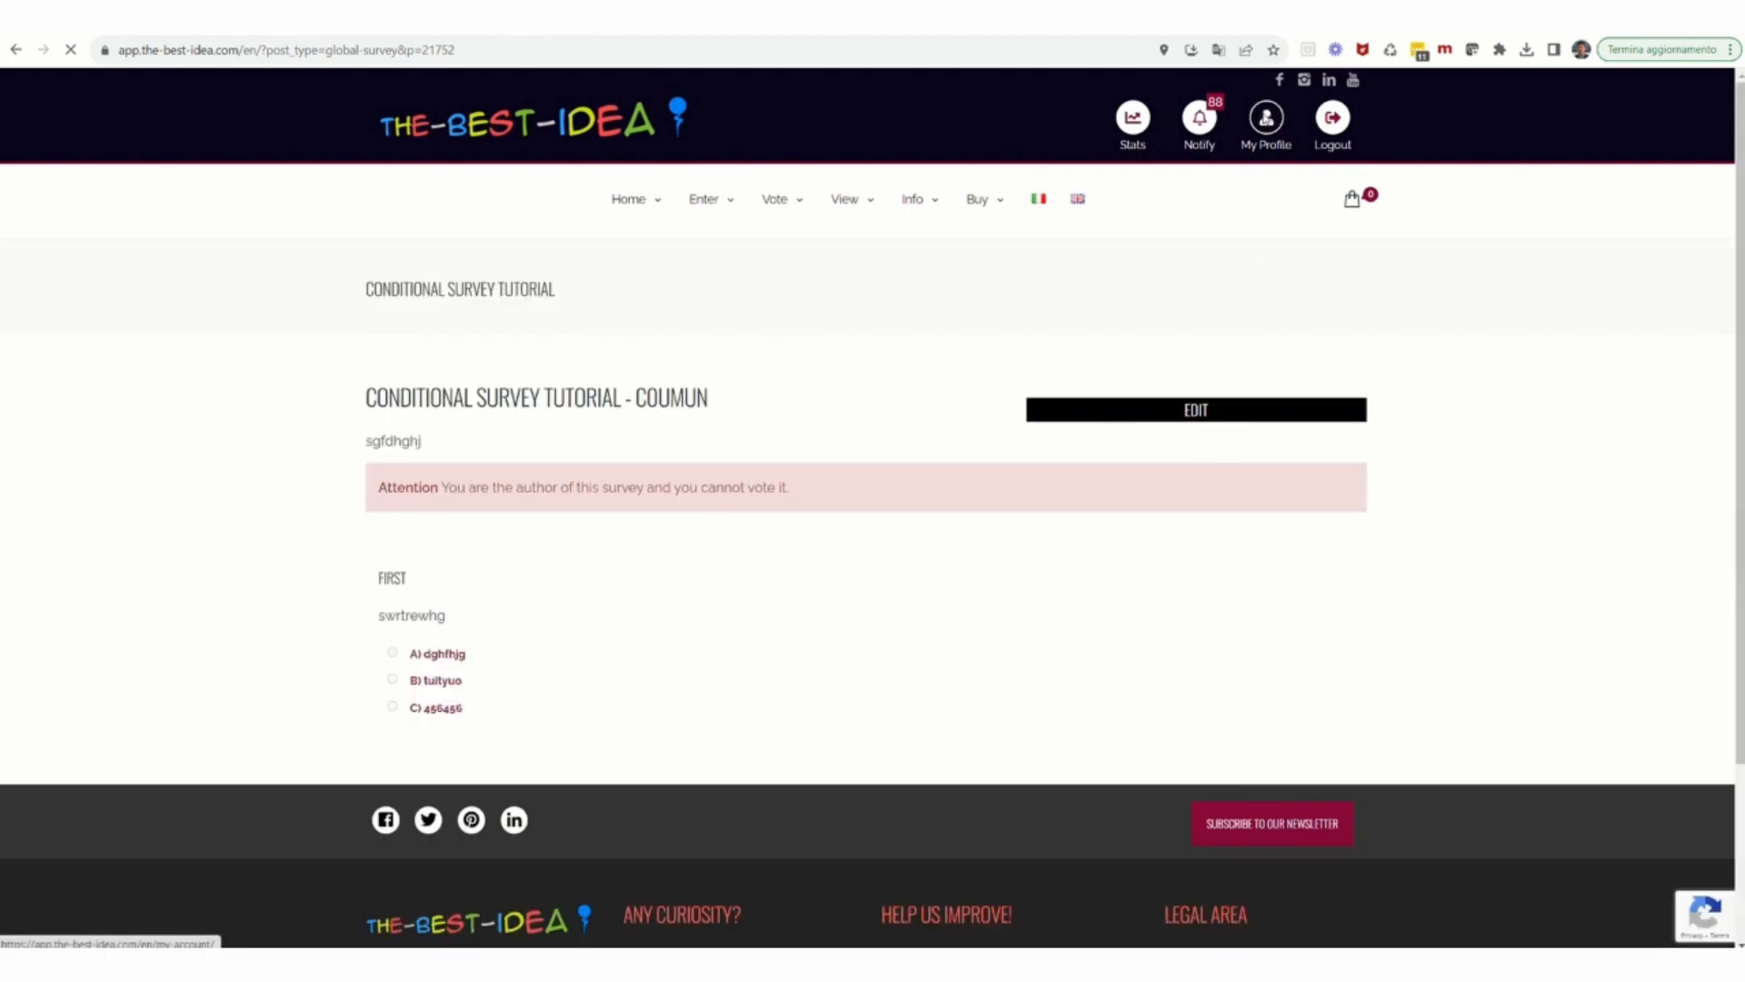
Find the "Conditional Survey tutorial" among the survey drafts in the profile and download its scheme.
left_click(1265, 121)
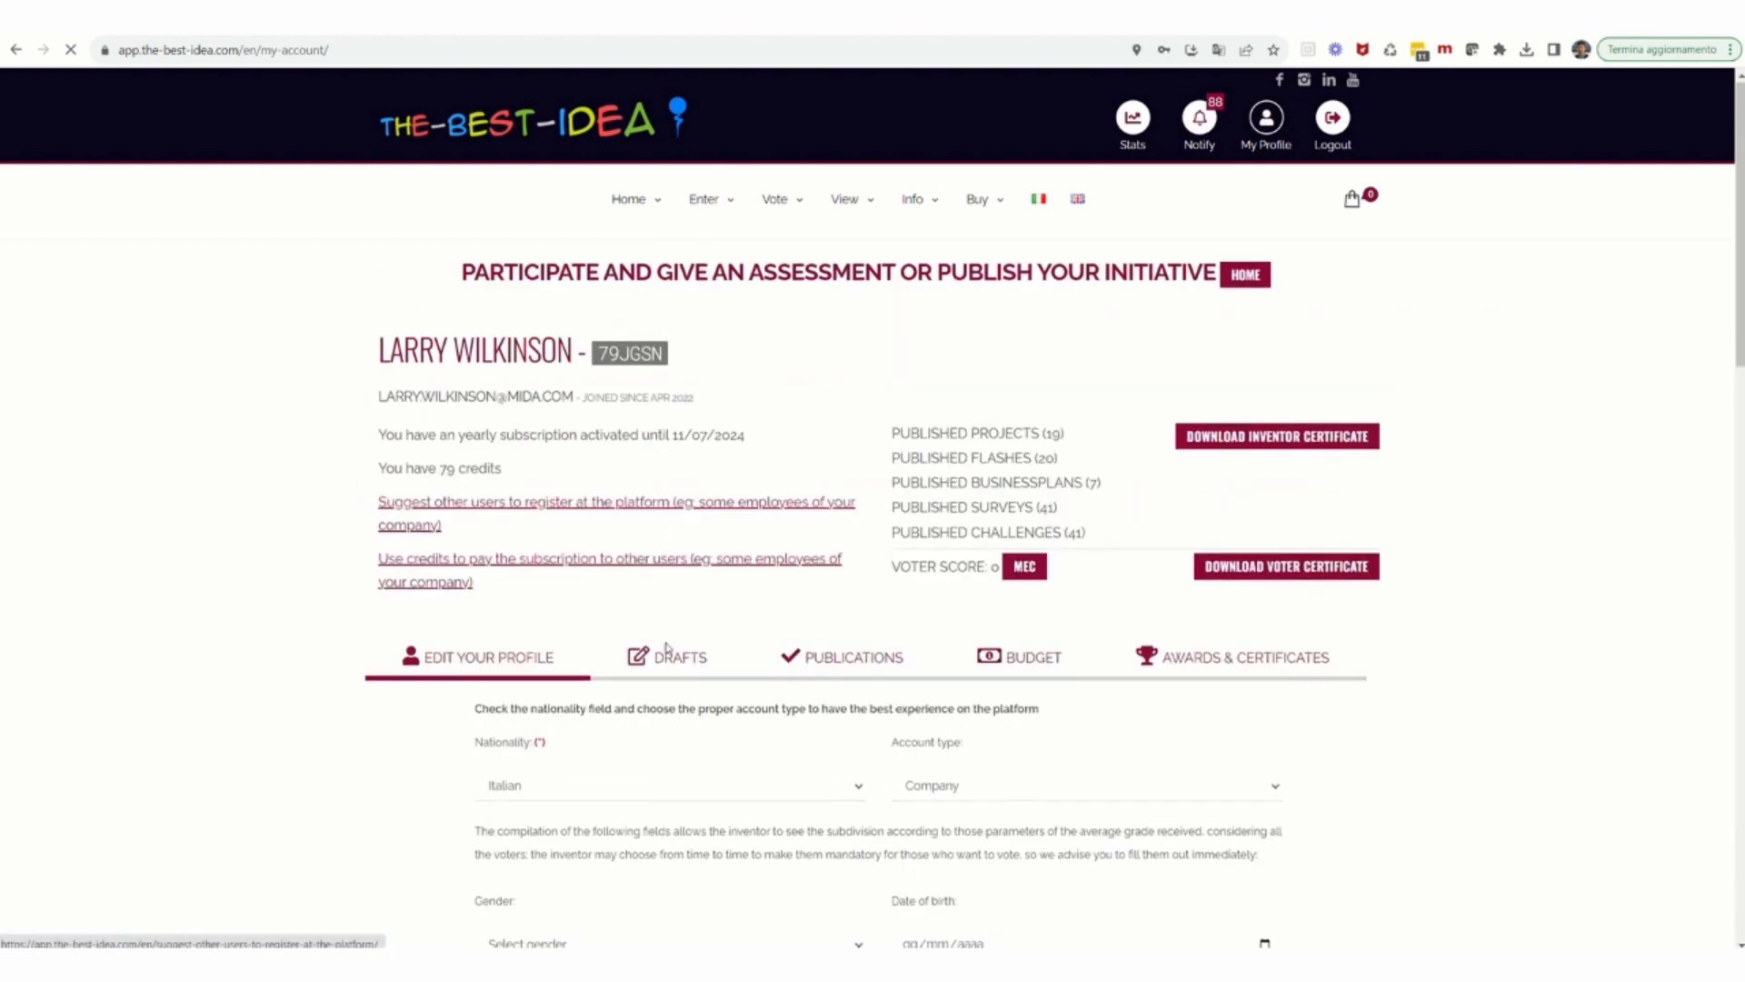
left_click(674, 666)
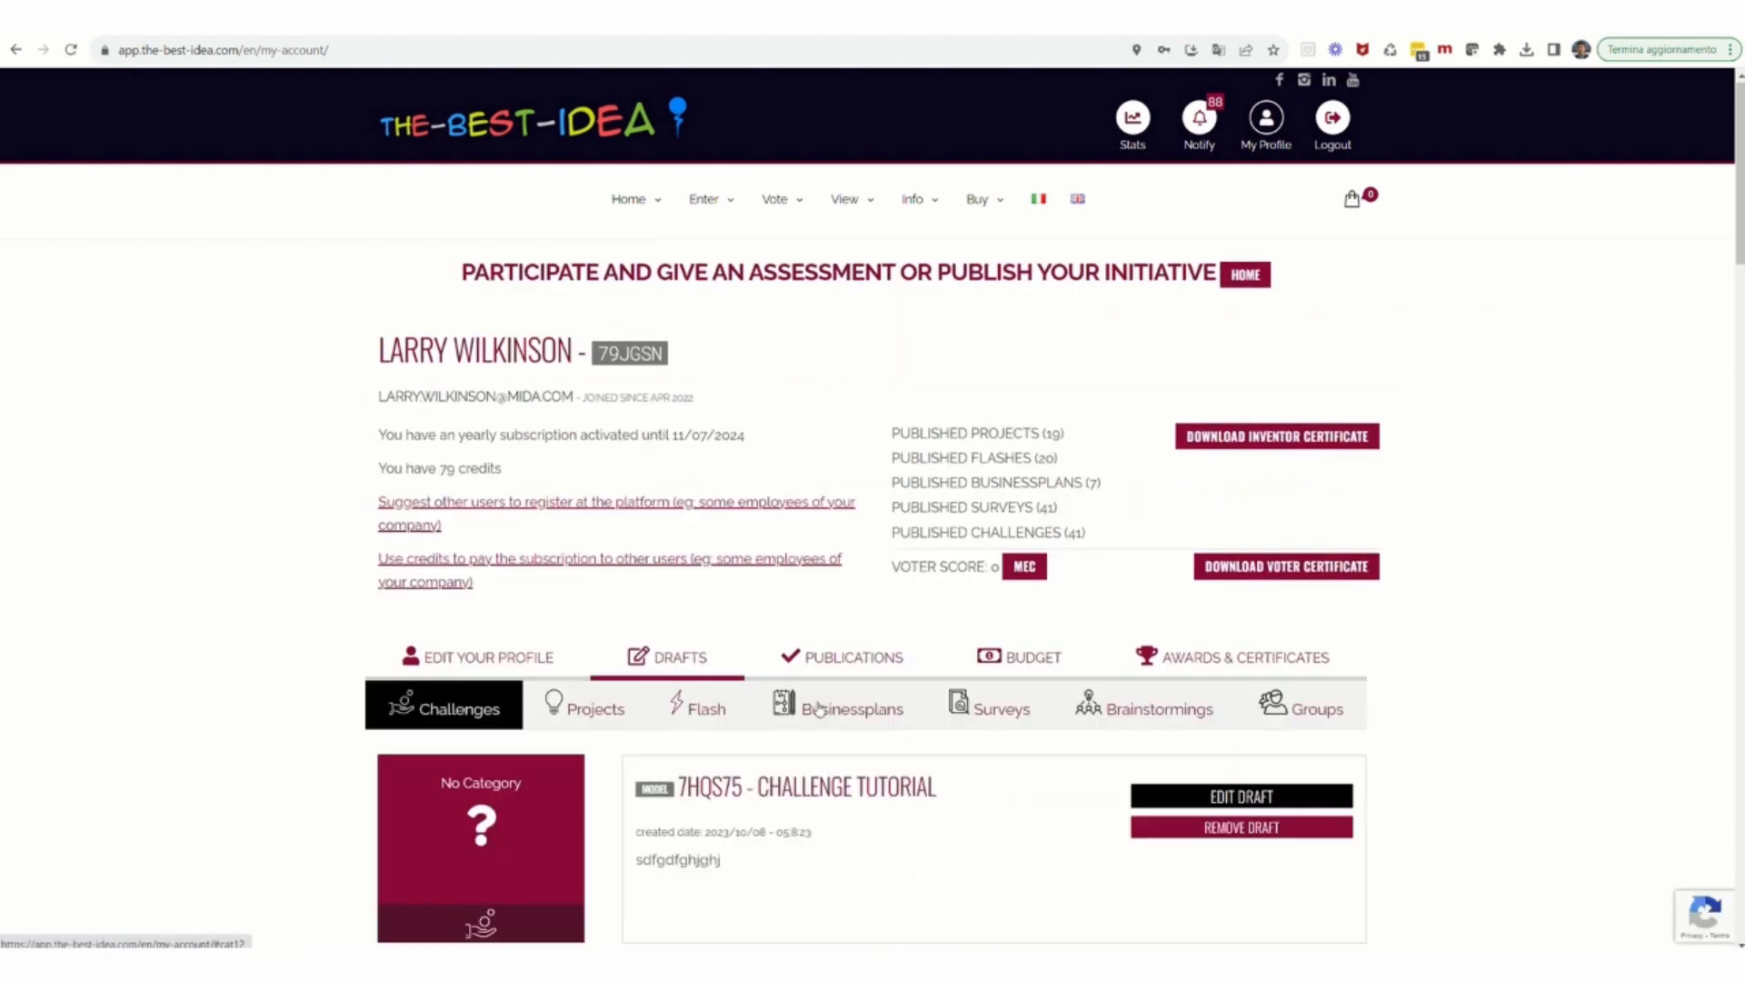
left_click(1007, 714)
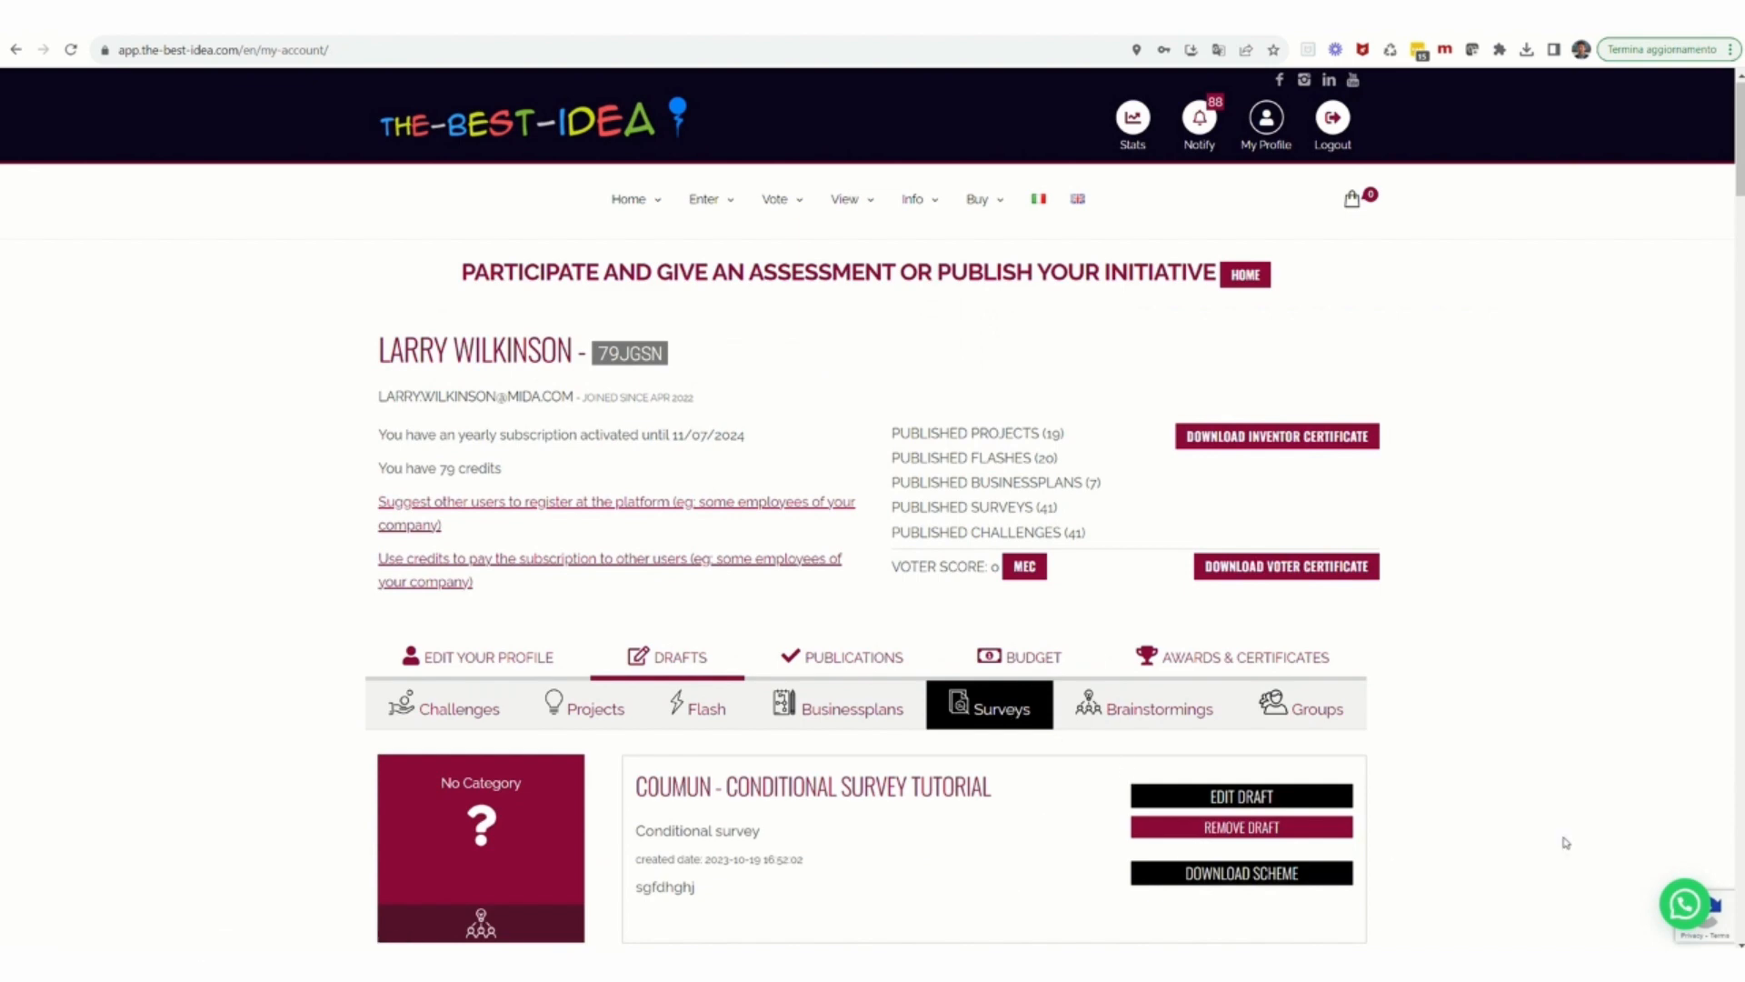
left_click(1240, 874)
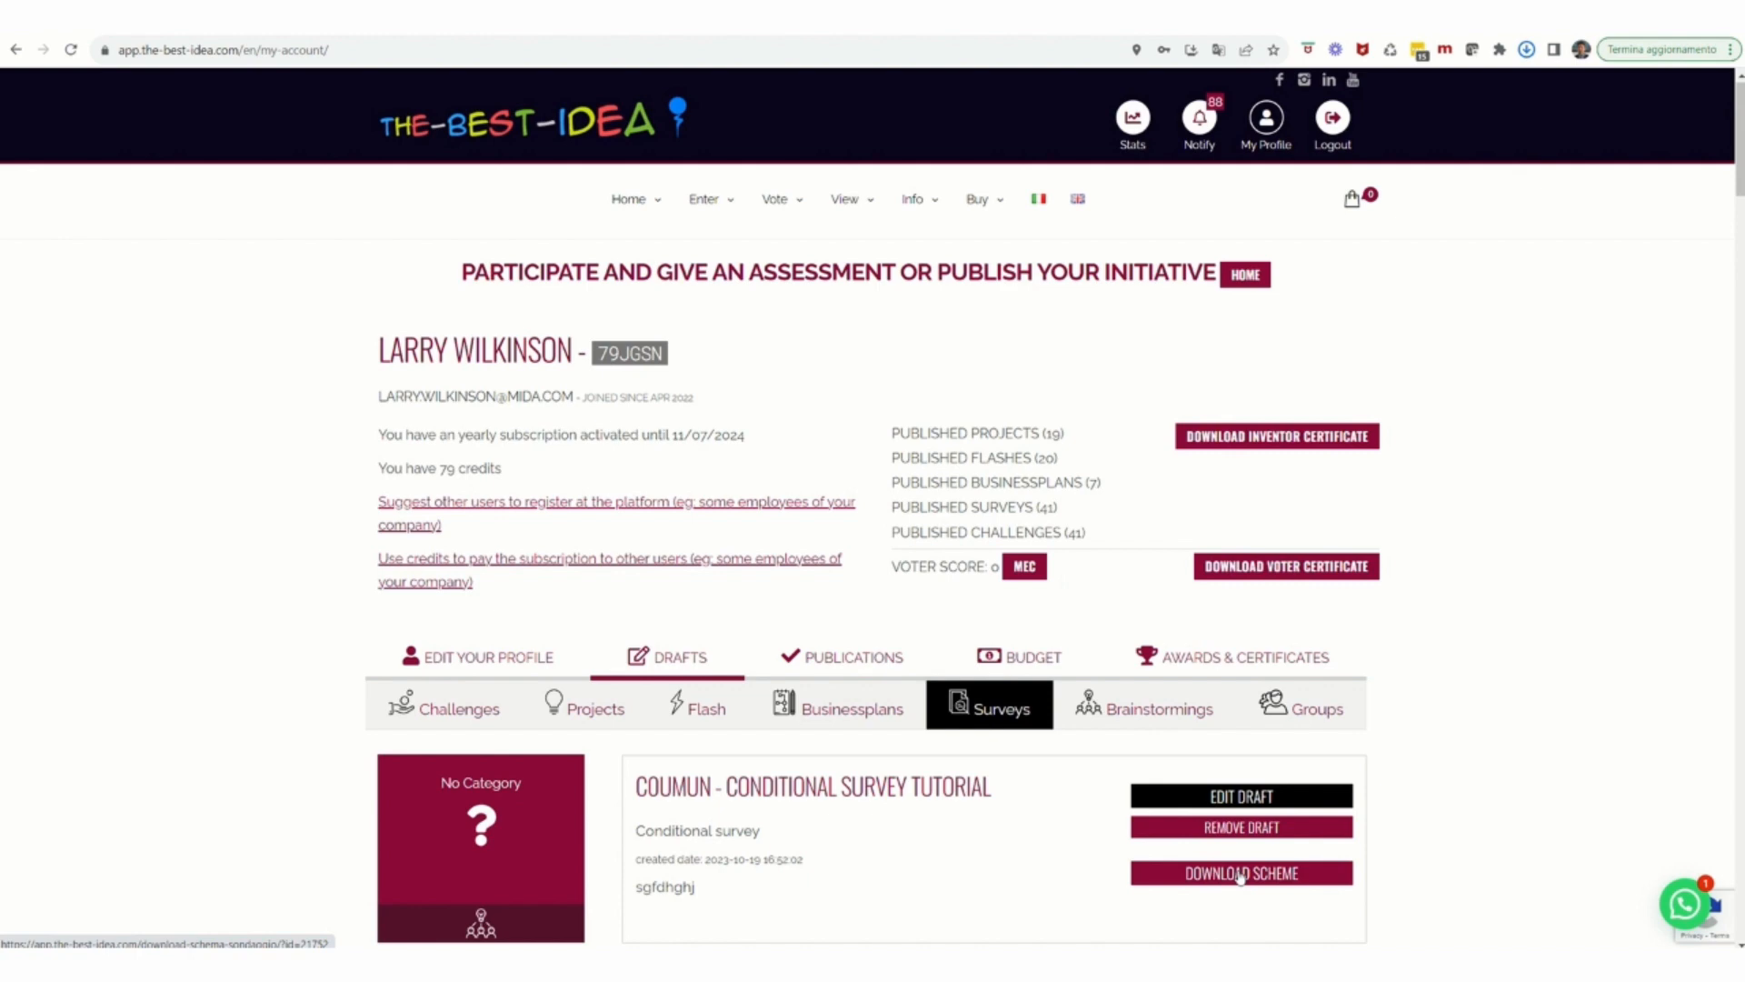
Open the "Conditional Survey tutorial" draft for editing and publish it.
left_click(1239, 798)
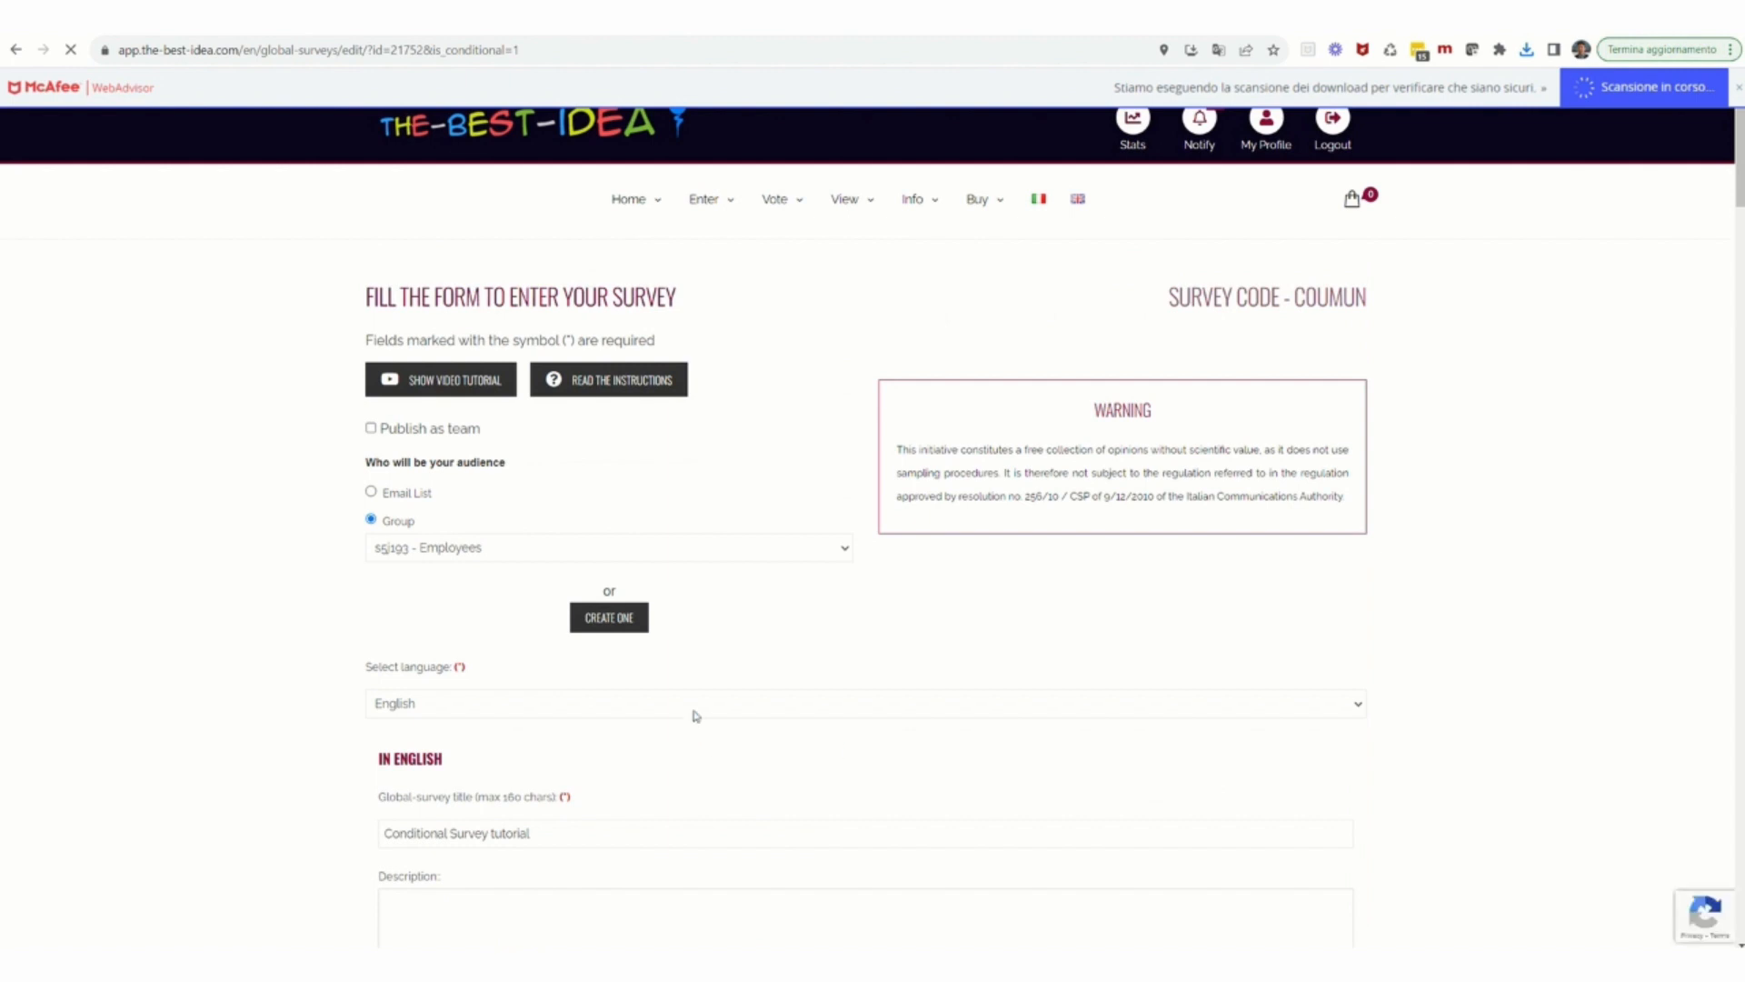
scroll(695, 727, "down", 10)
scroll(697, 715, "down", 15)
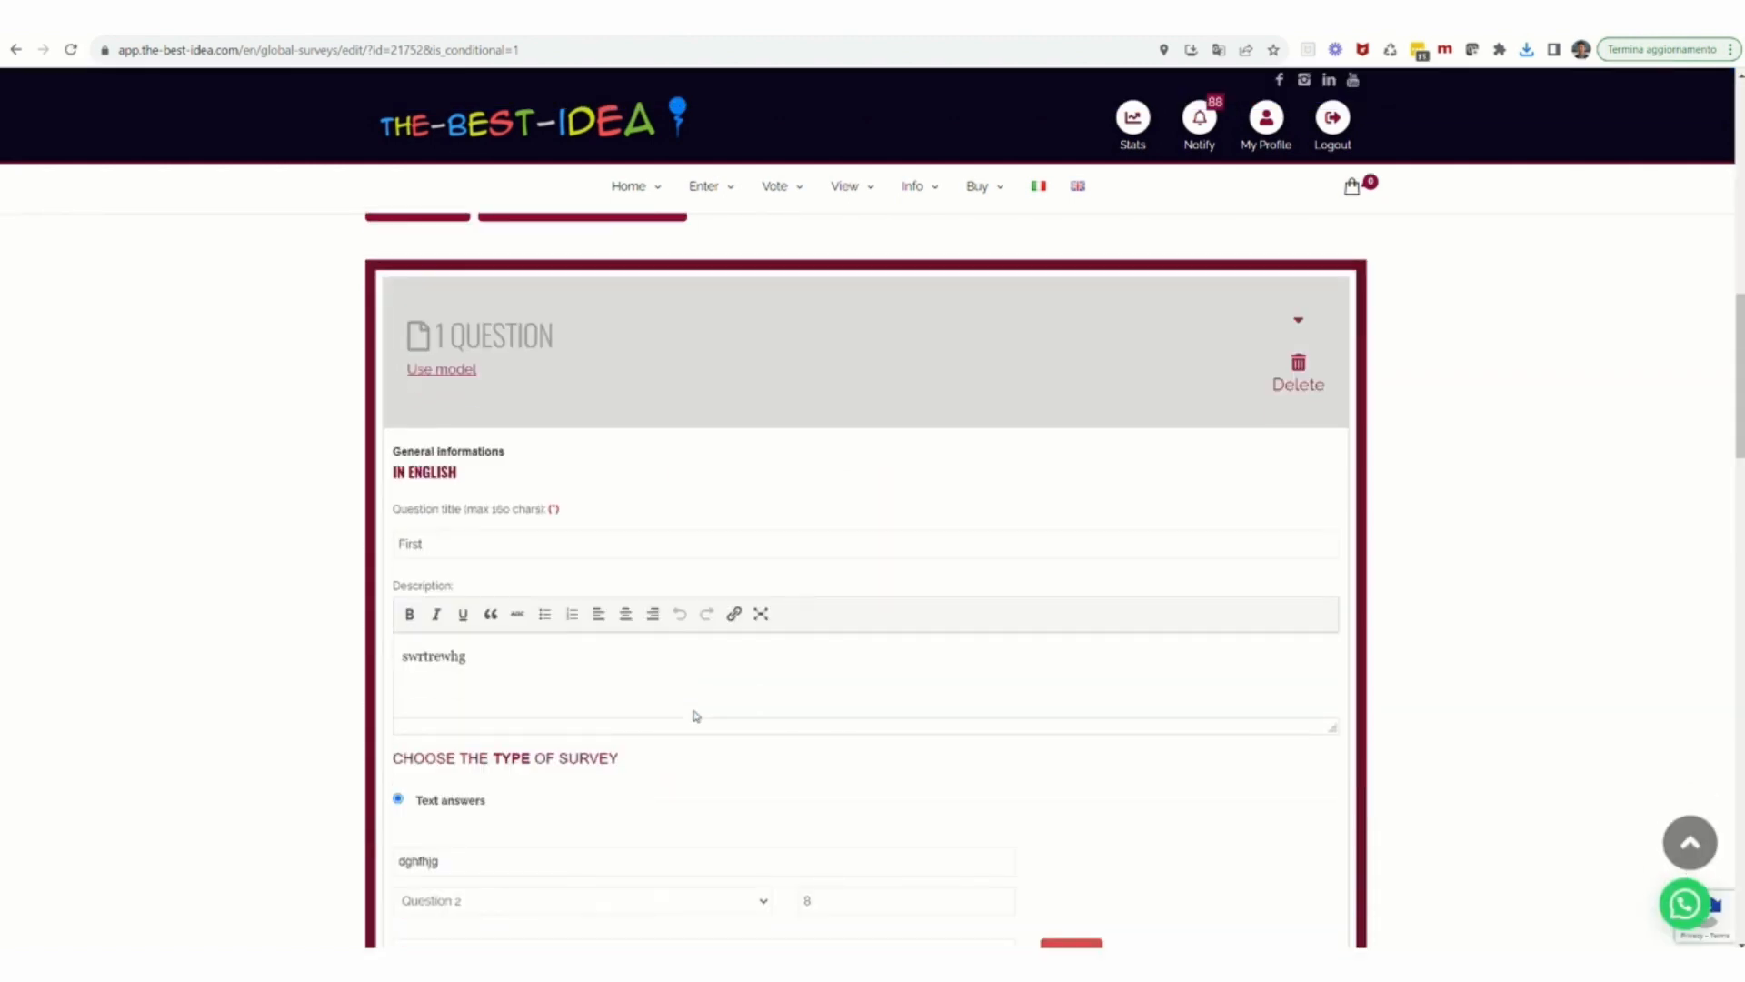
scroll(695, 716, "down", 3)
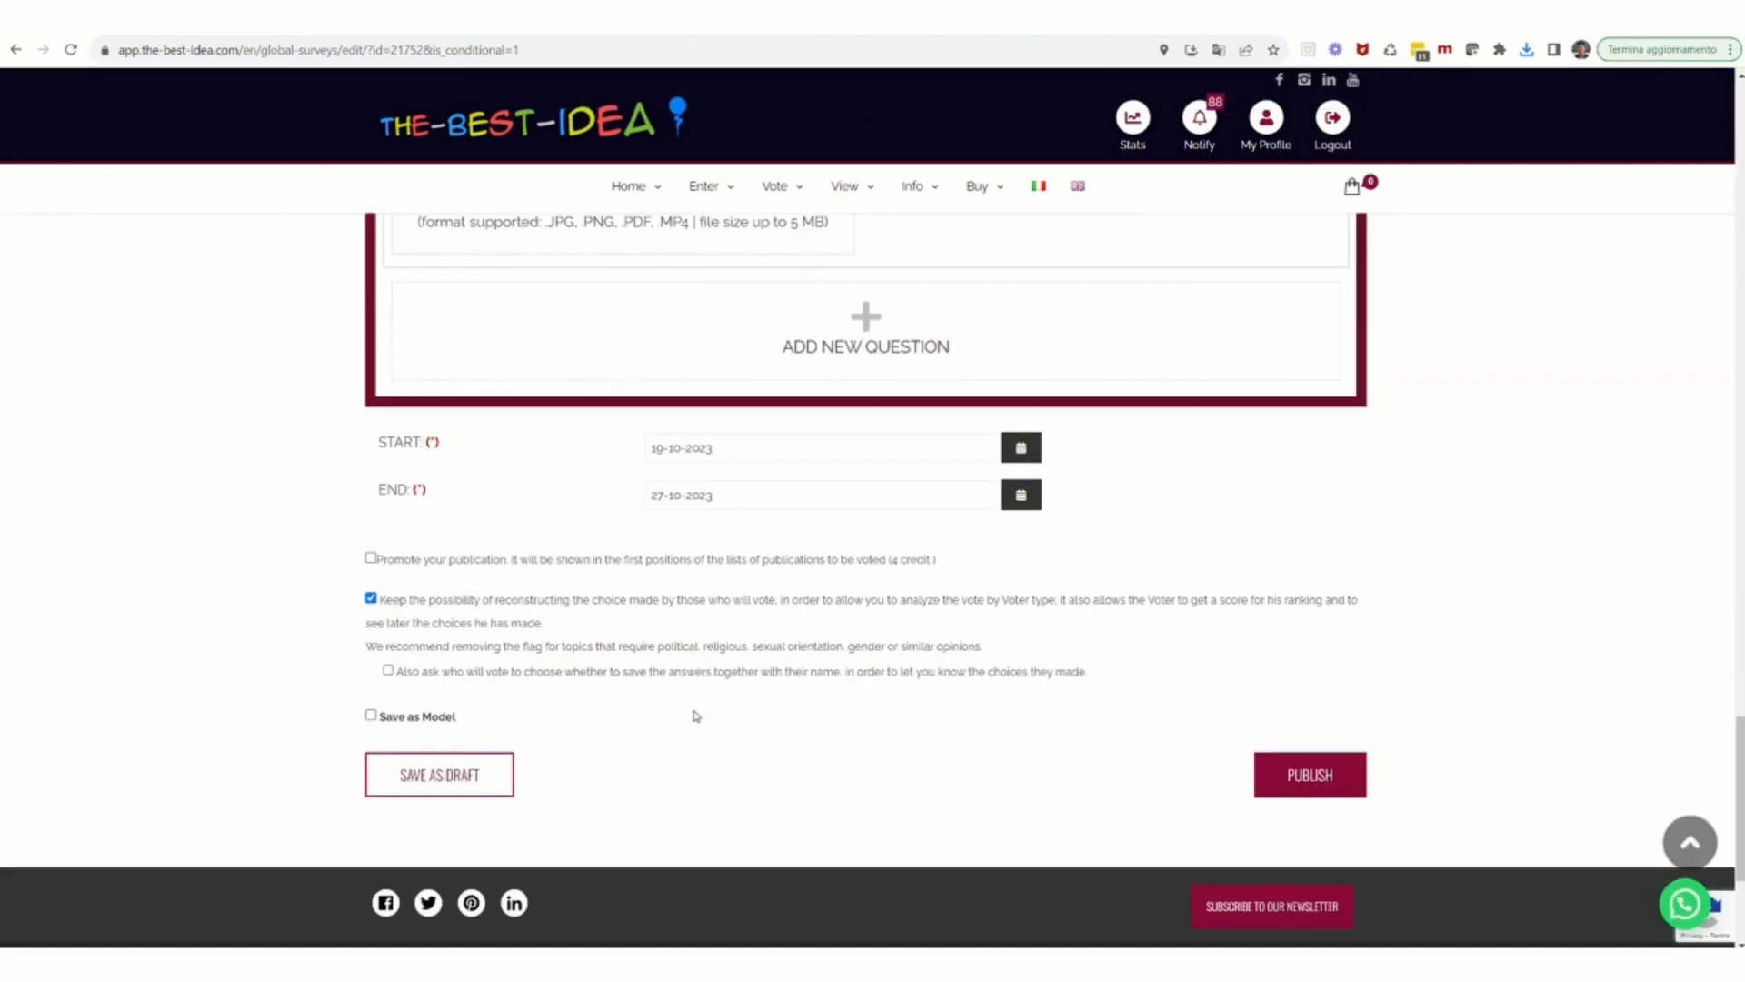
left_click(1301, 779)
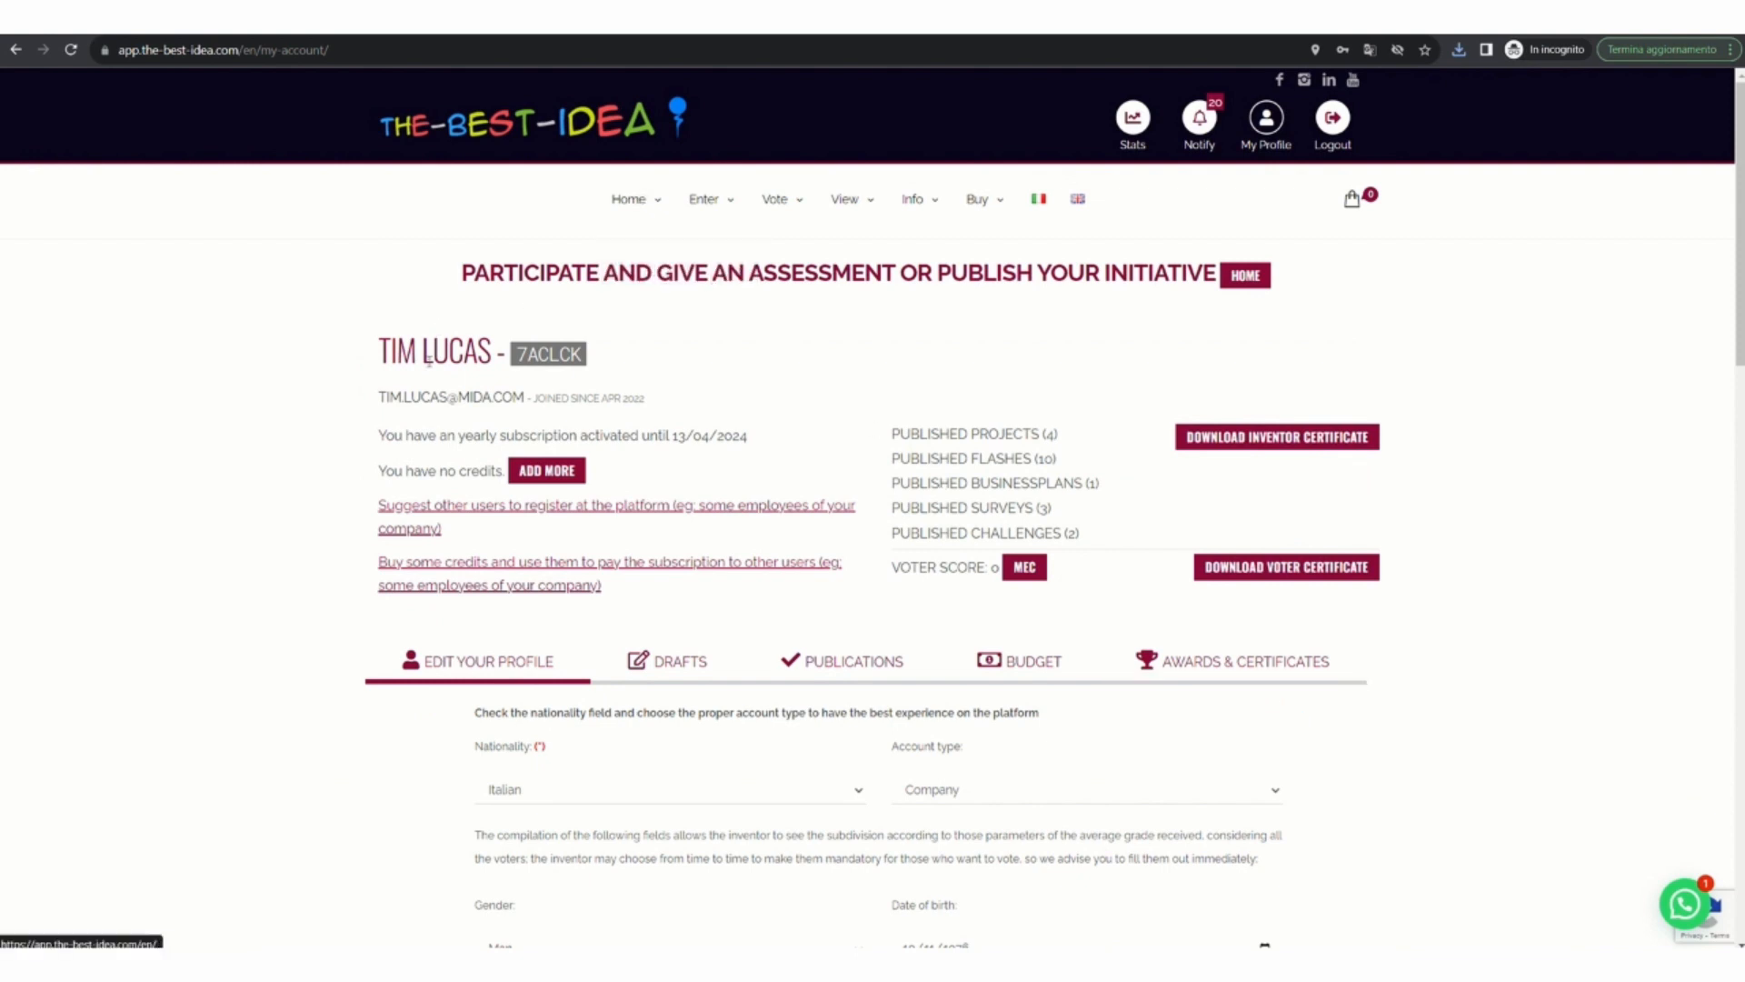
Switch to the voter account's incognito window and open the "Conditional Survey tutorial" from the site's home listing.
mouse_move(636, 200)
left_click(646, 252)
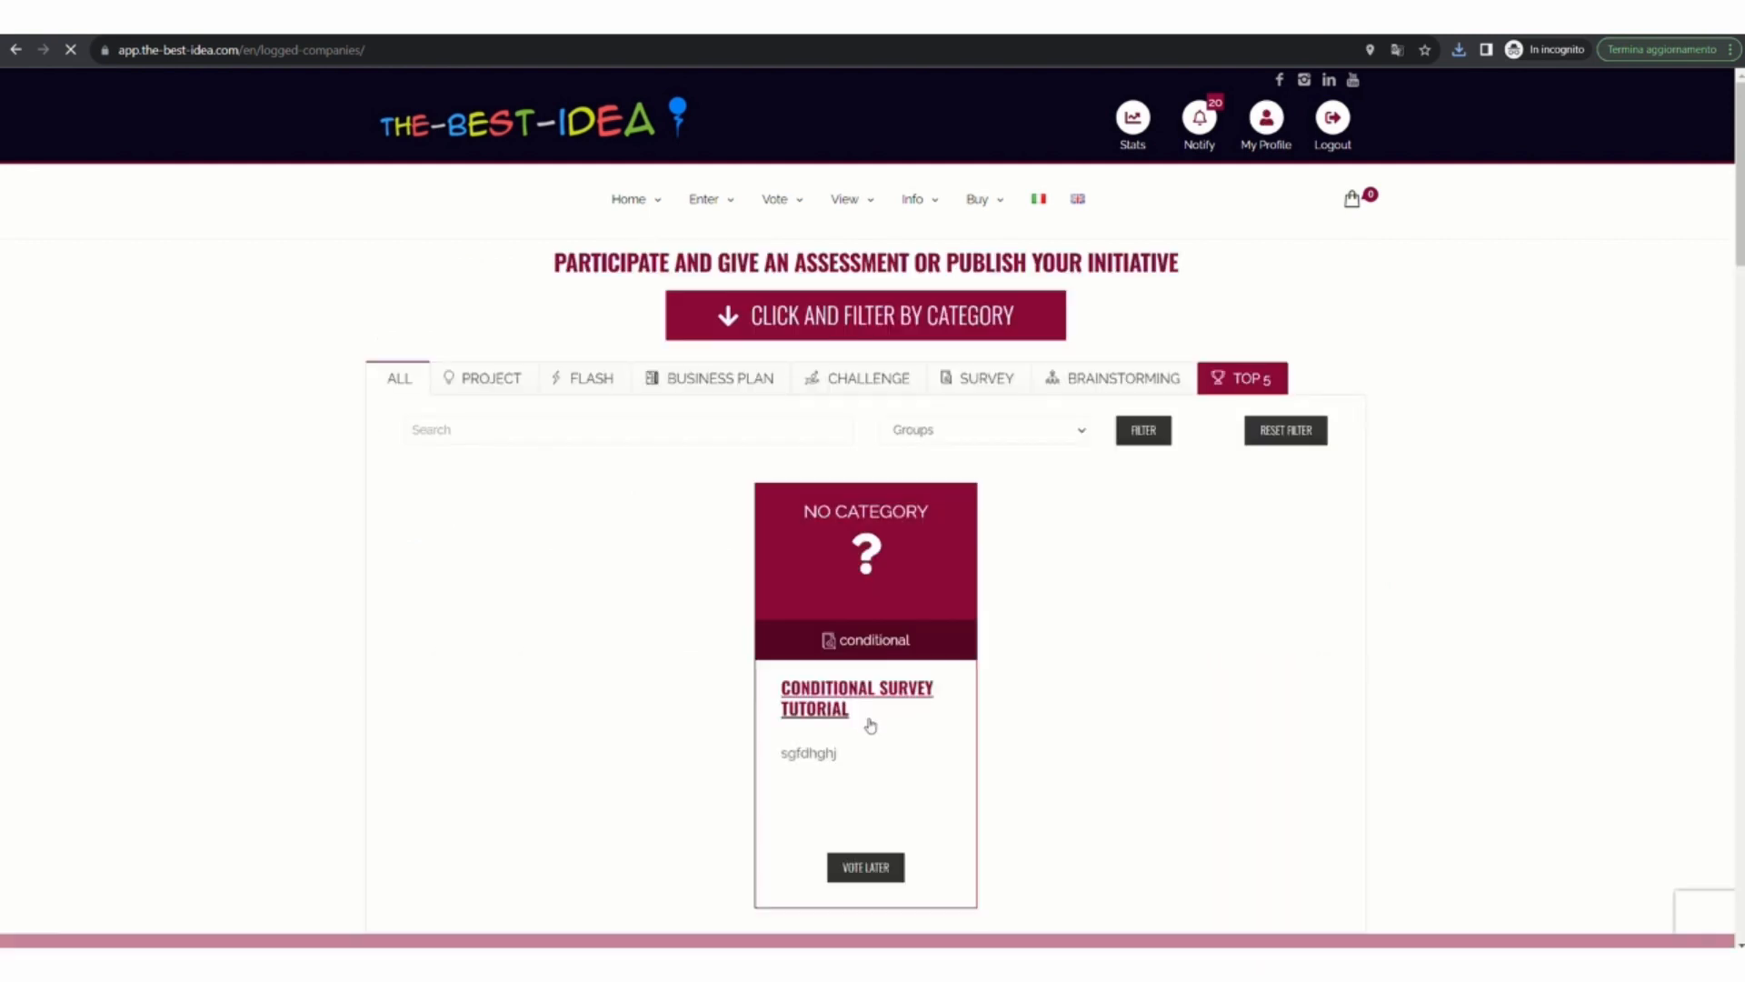
left_click(844, 693)
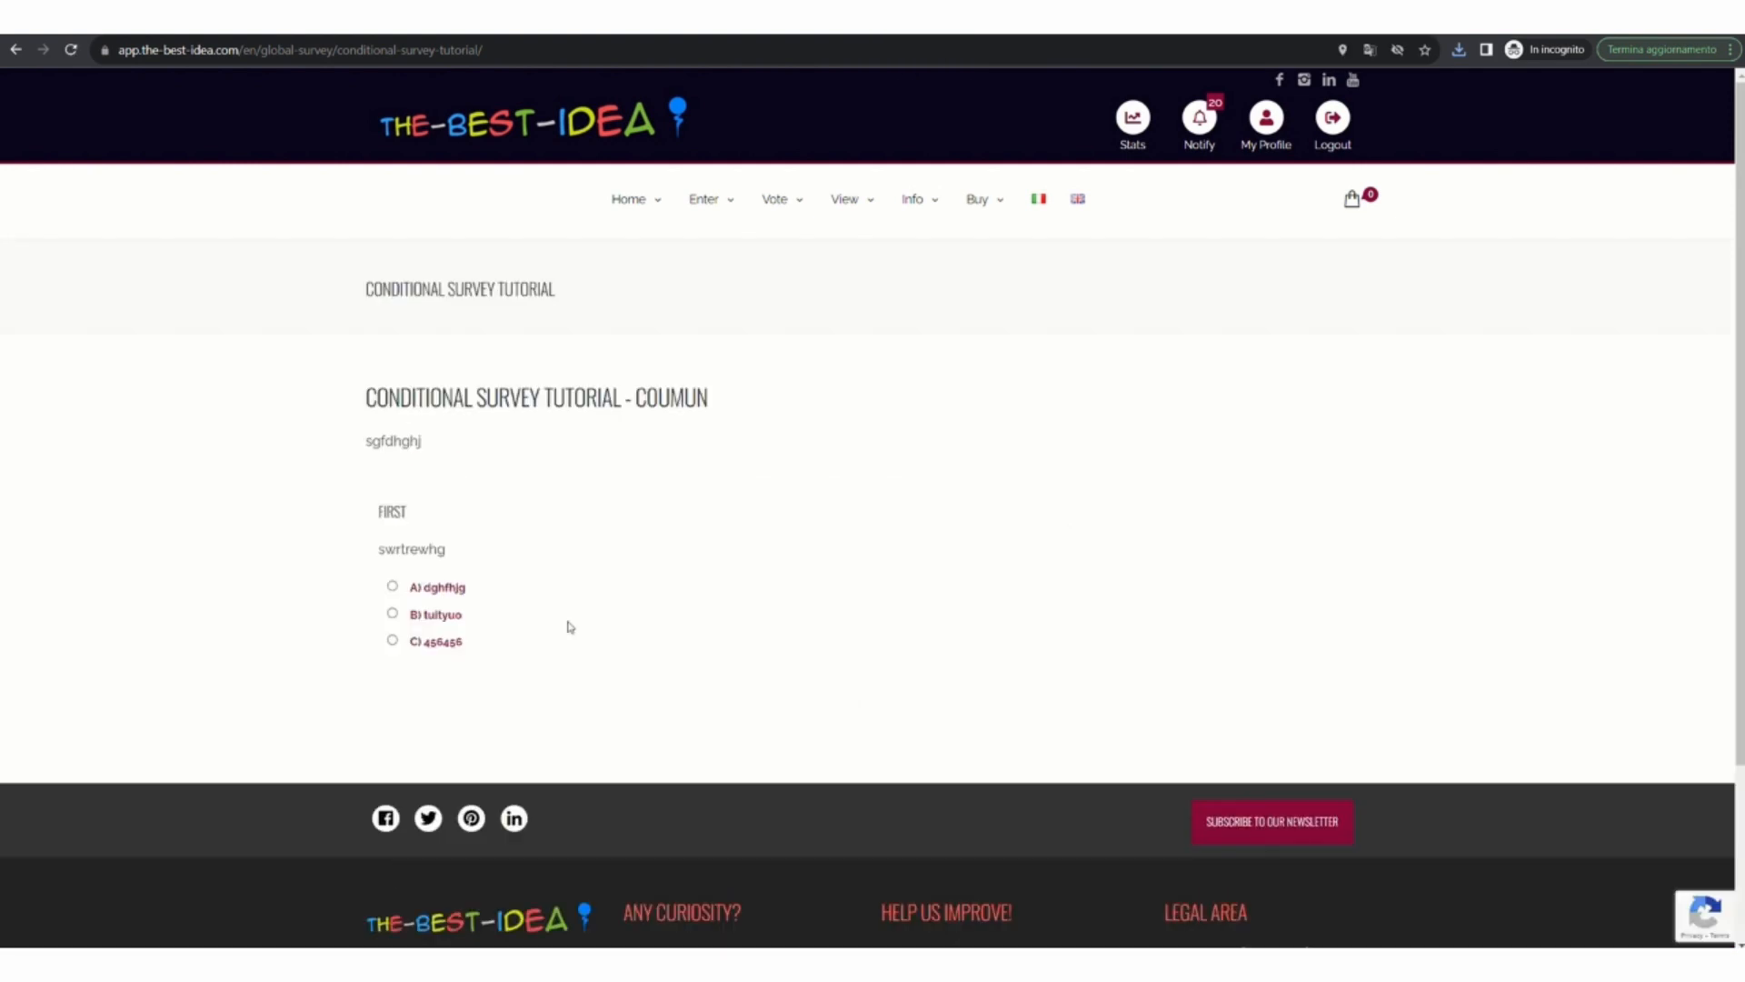
Answer the question "First" with B) tuityuo and "Third" with 8, and send the completed survey.
left_click(393, 613)
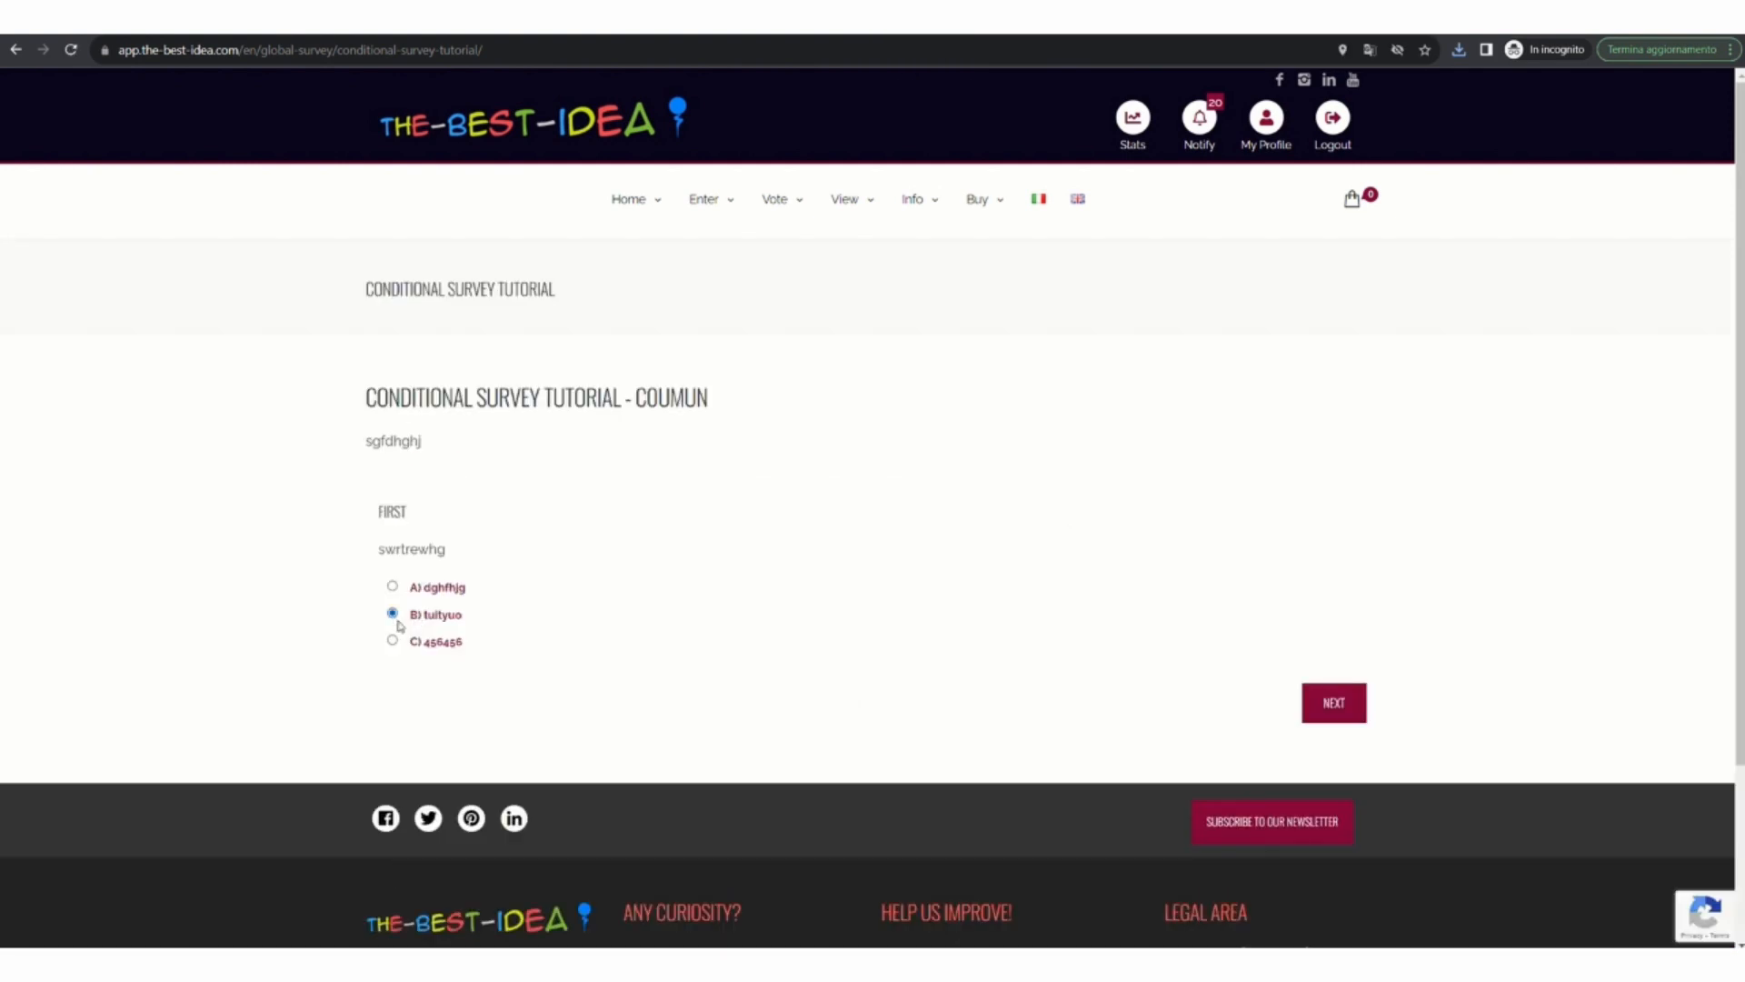
left_click(1343, 704)
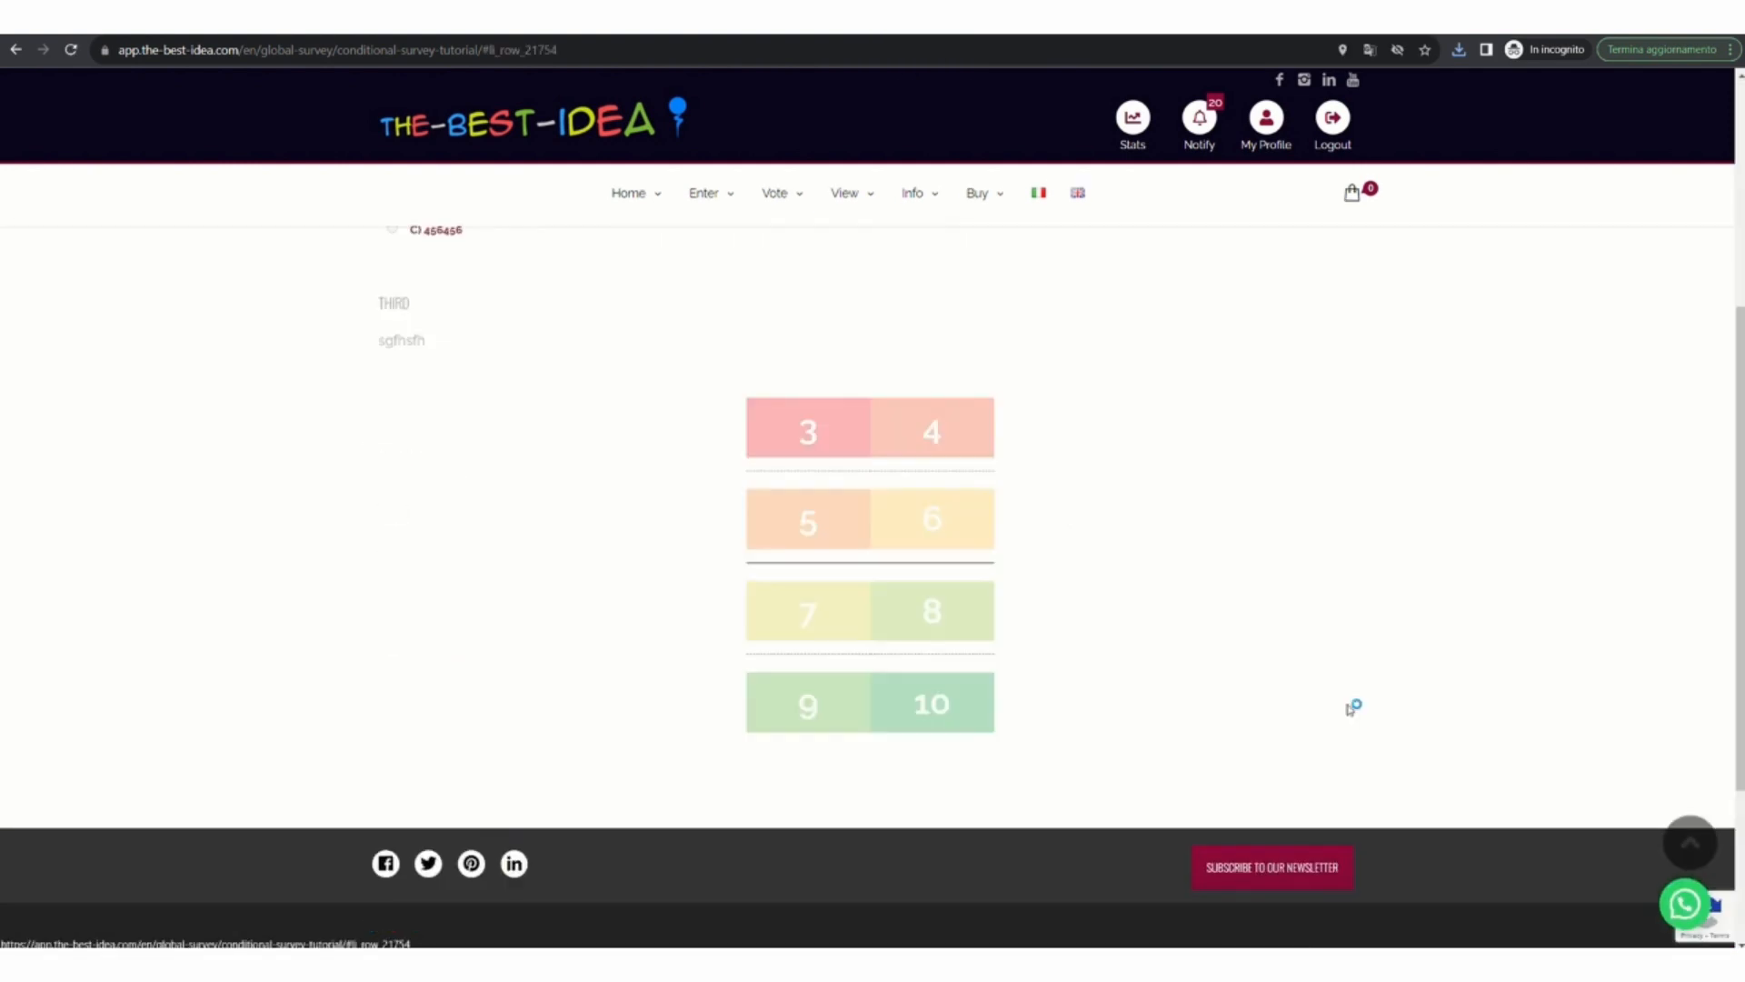
left_click(925, 616)
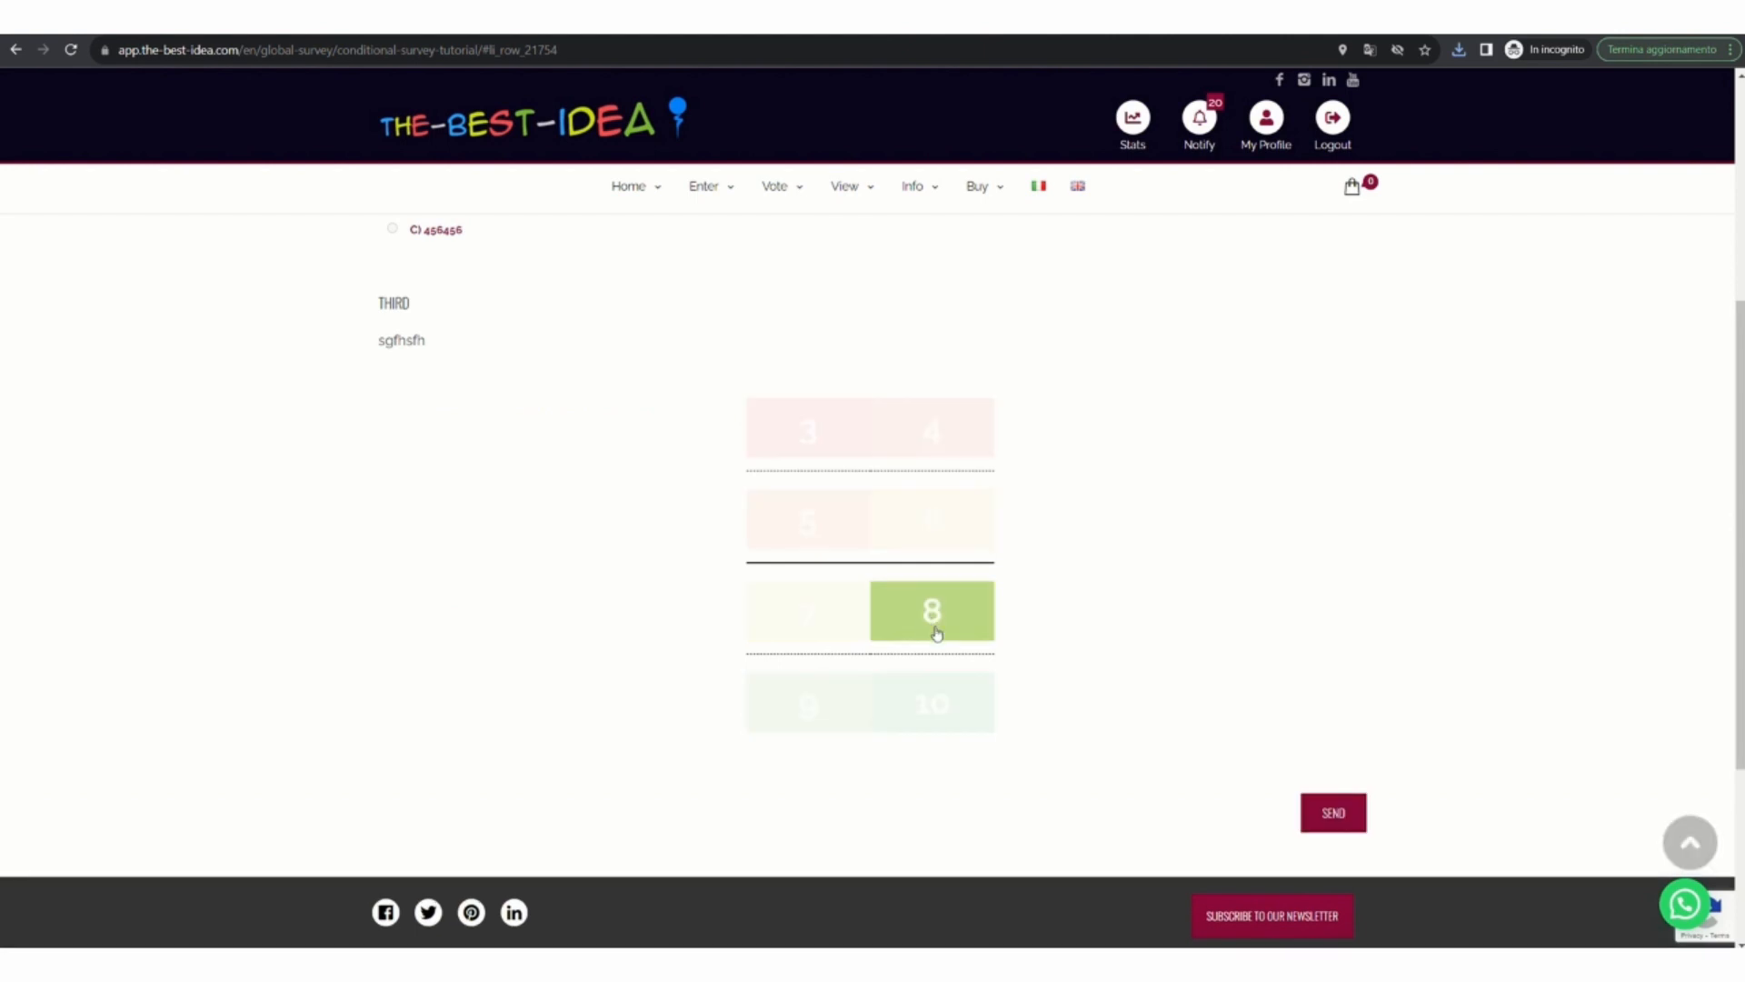
left_click(1335, 814)
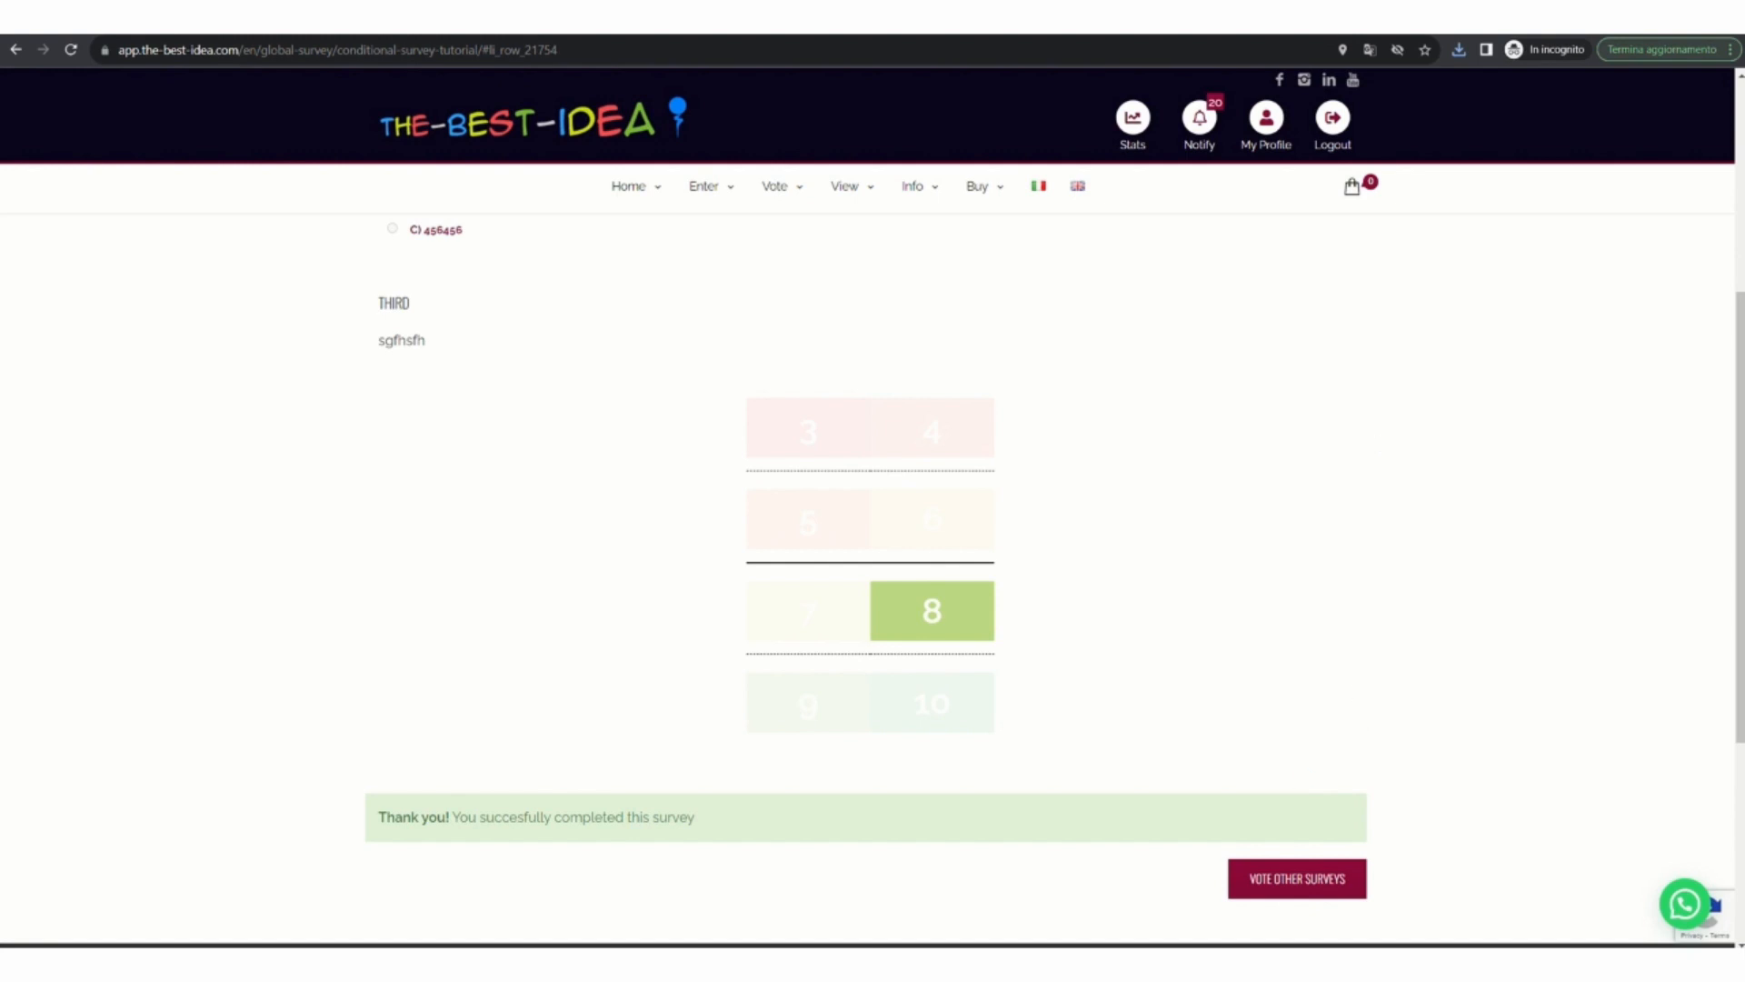
Return to the author account's window and stop the voting on the published "Conditional Survey tutorial".
mouse_move(1289, 965)
left_click(1378, 905)
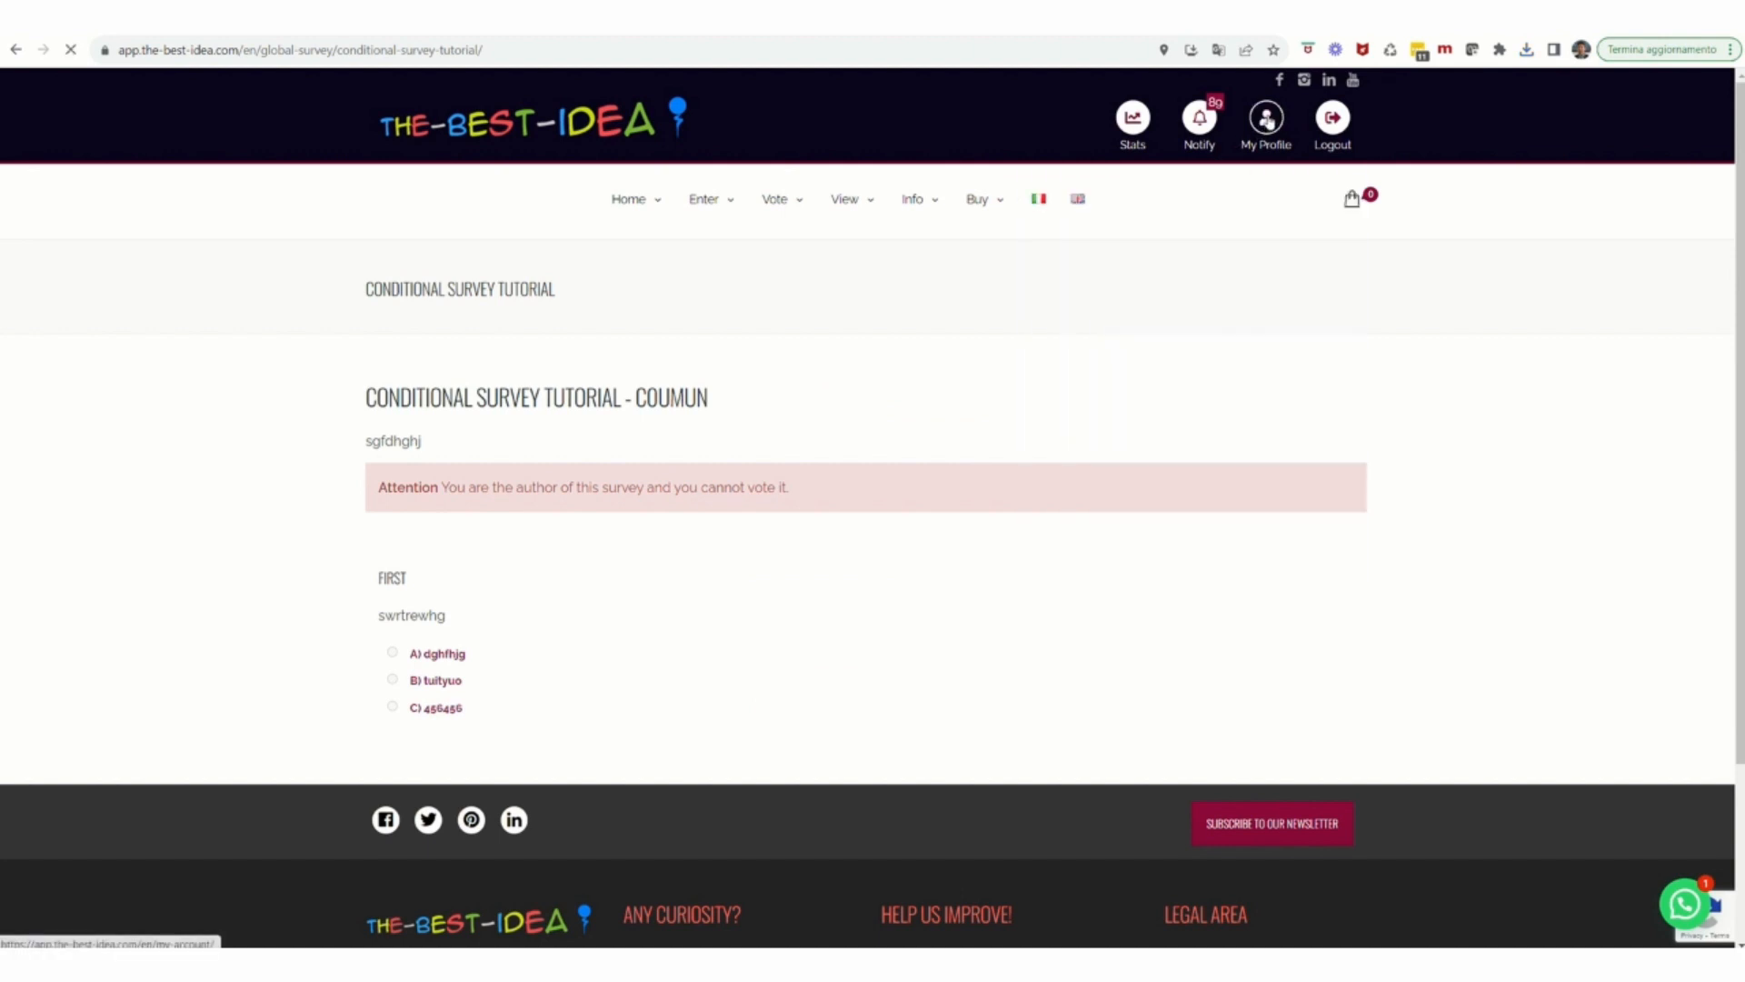
left_click(1267, 119)
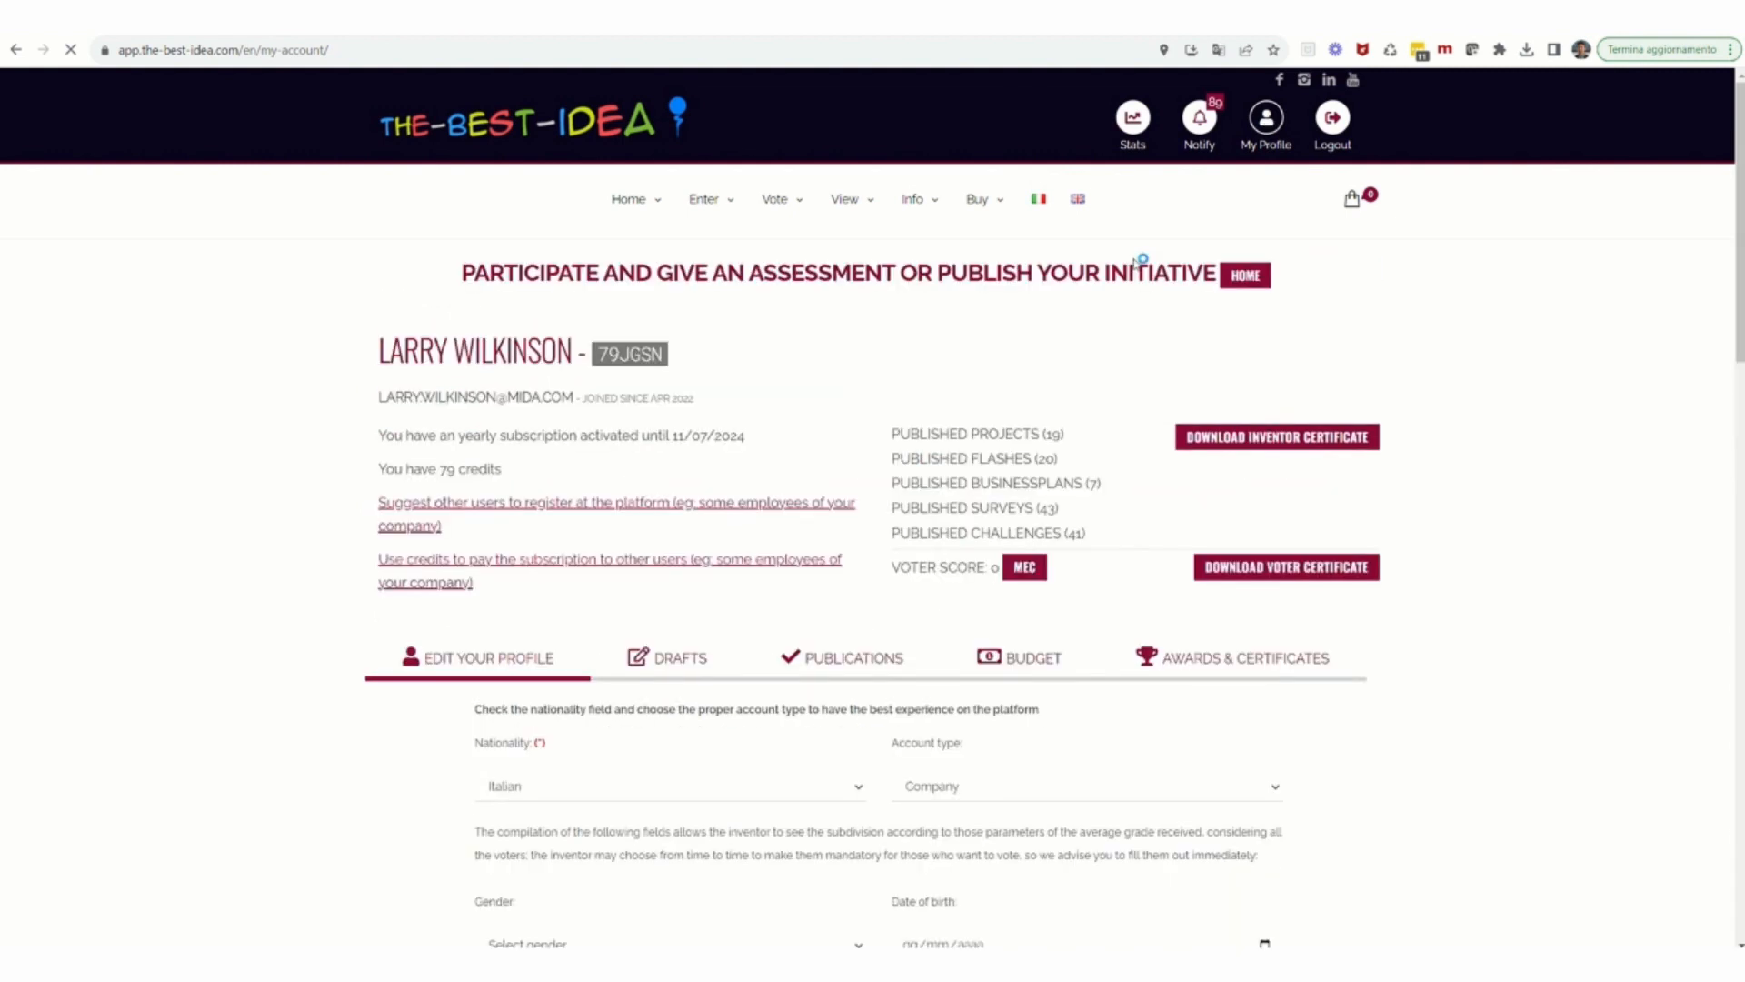
left_click(868, 660)
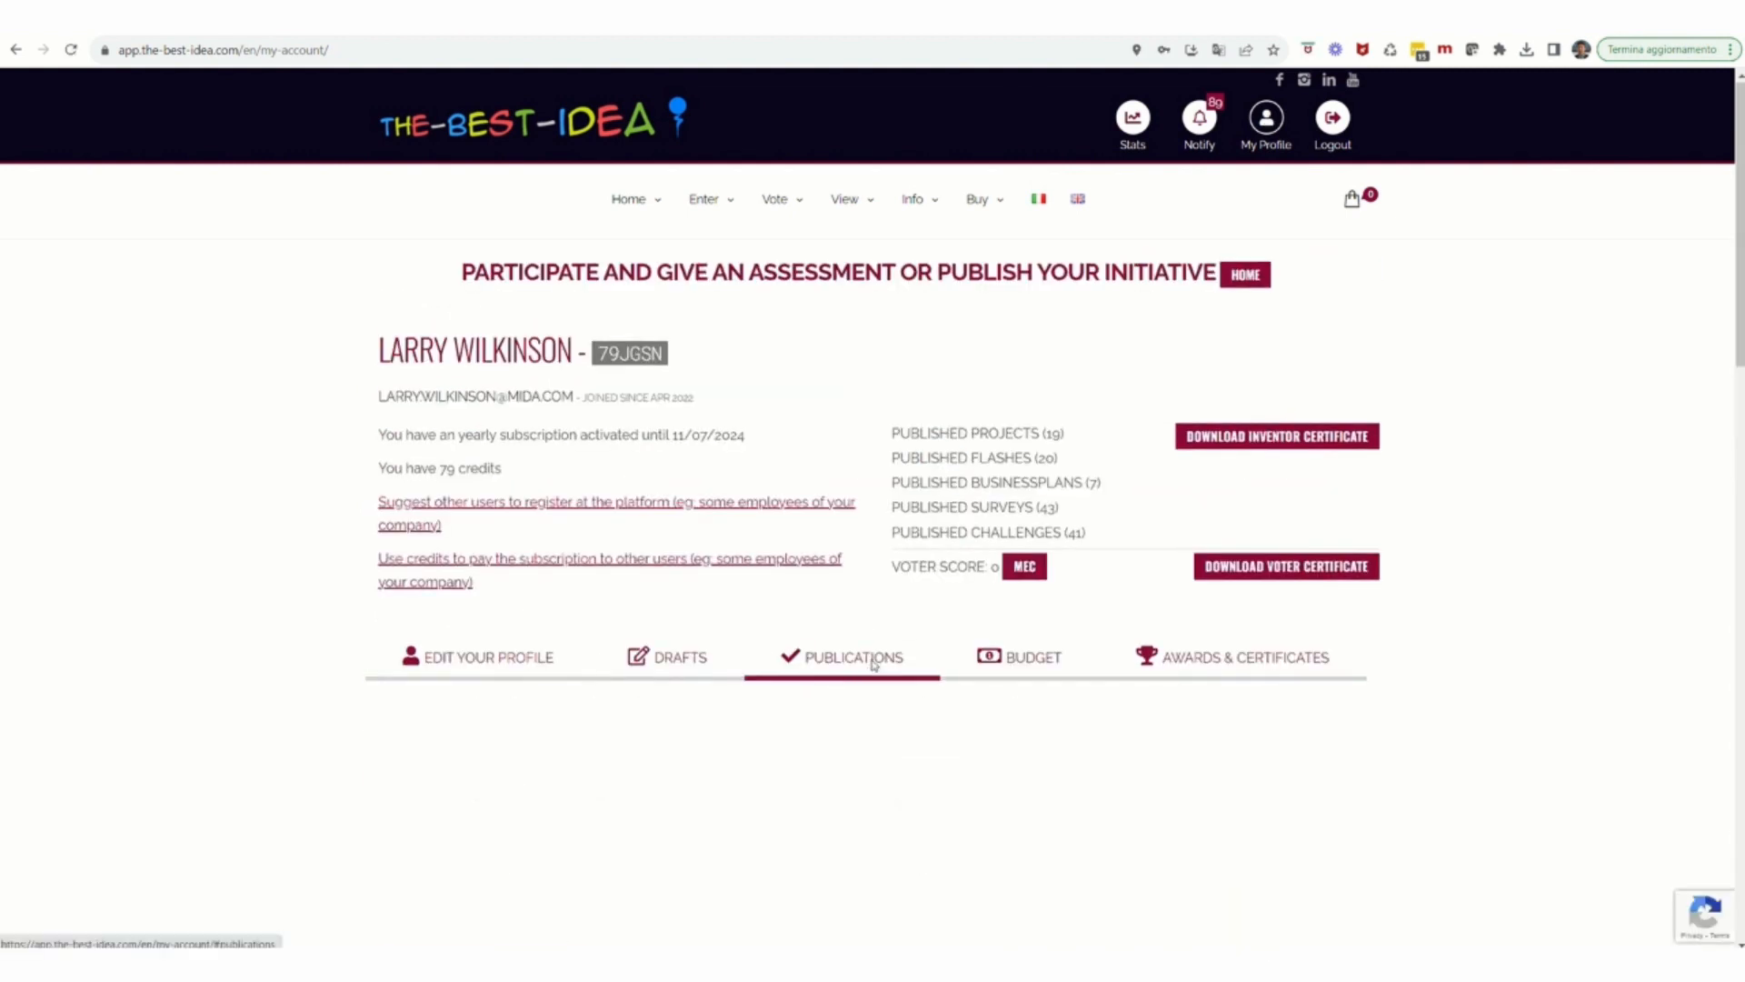
left_click(995, 708)
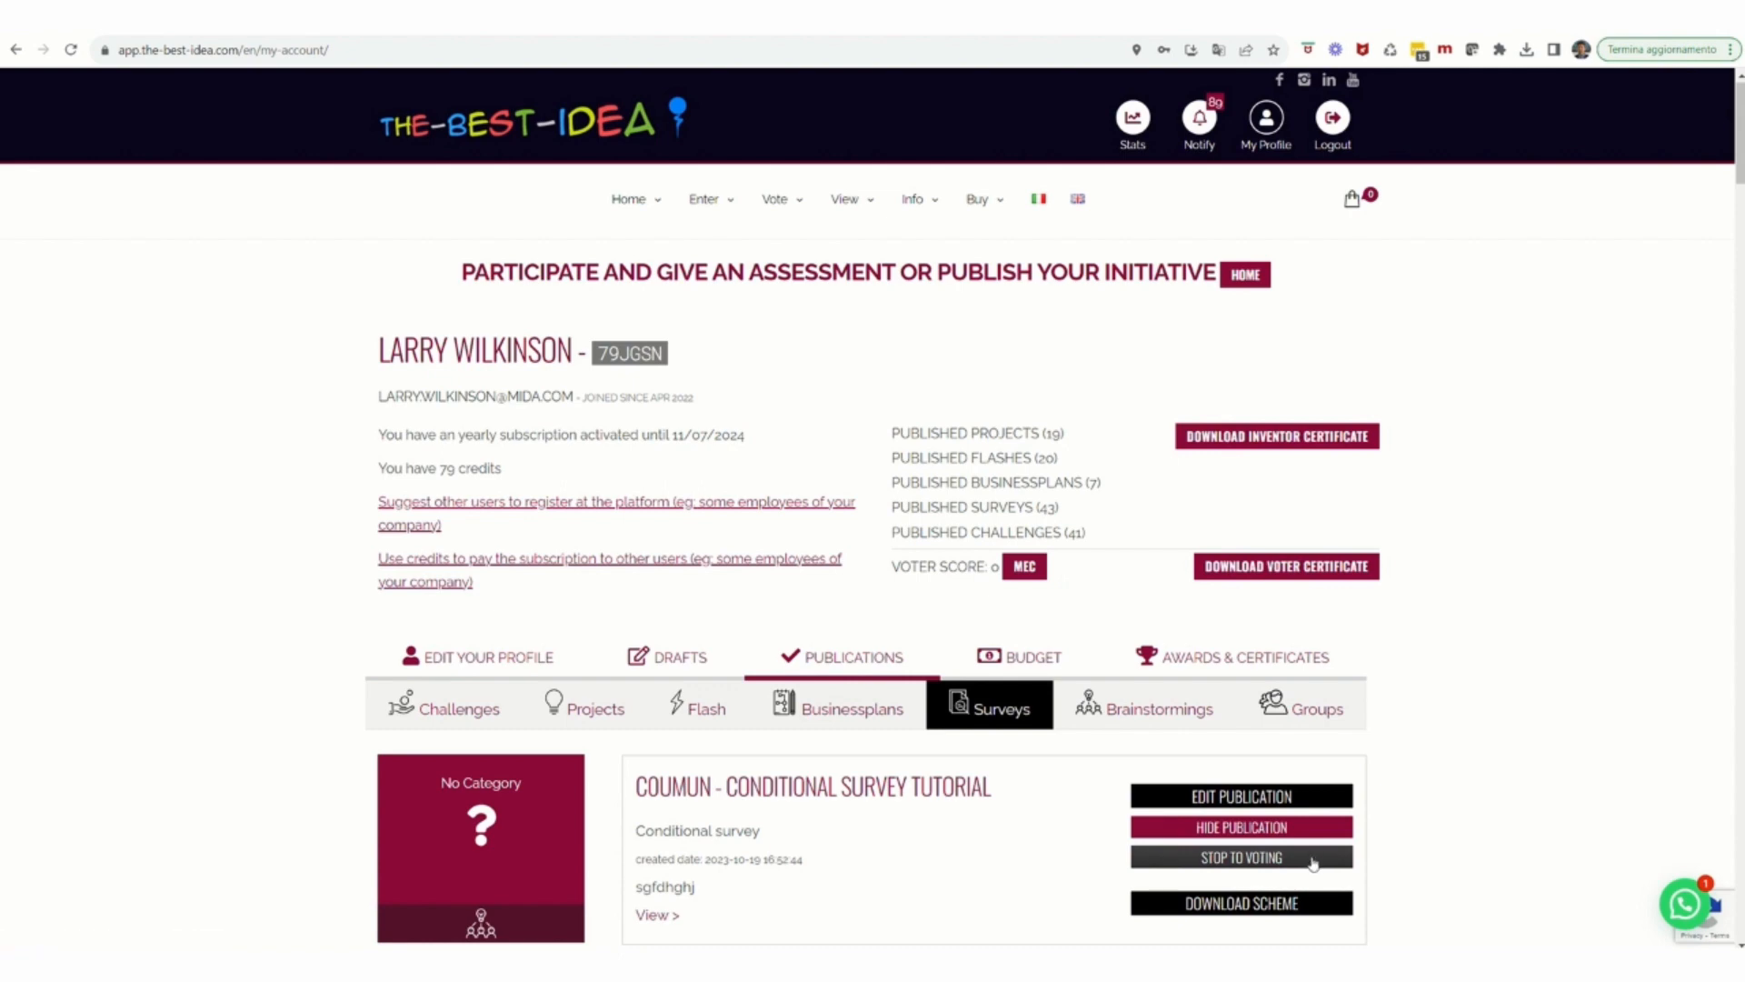
left_click(1247, 860)
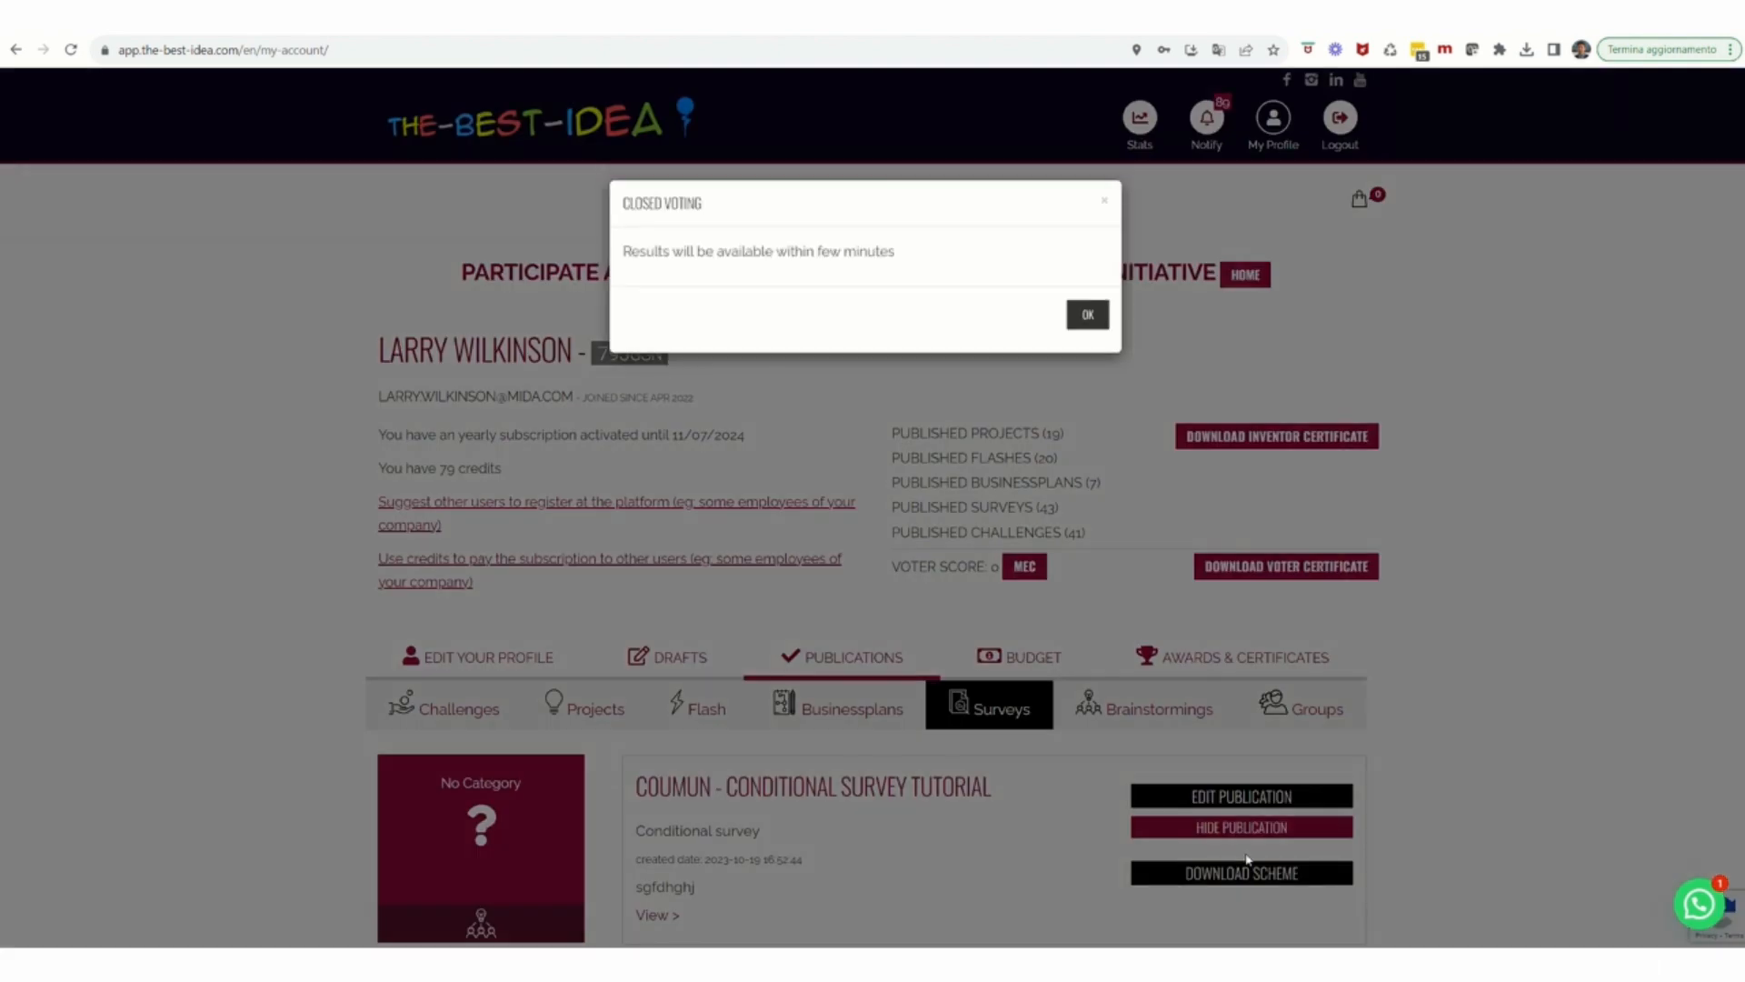
left_click(1088, 317)
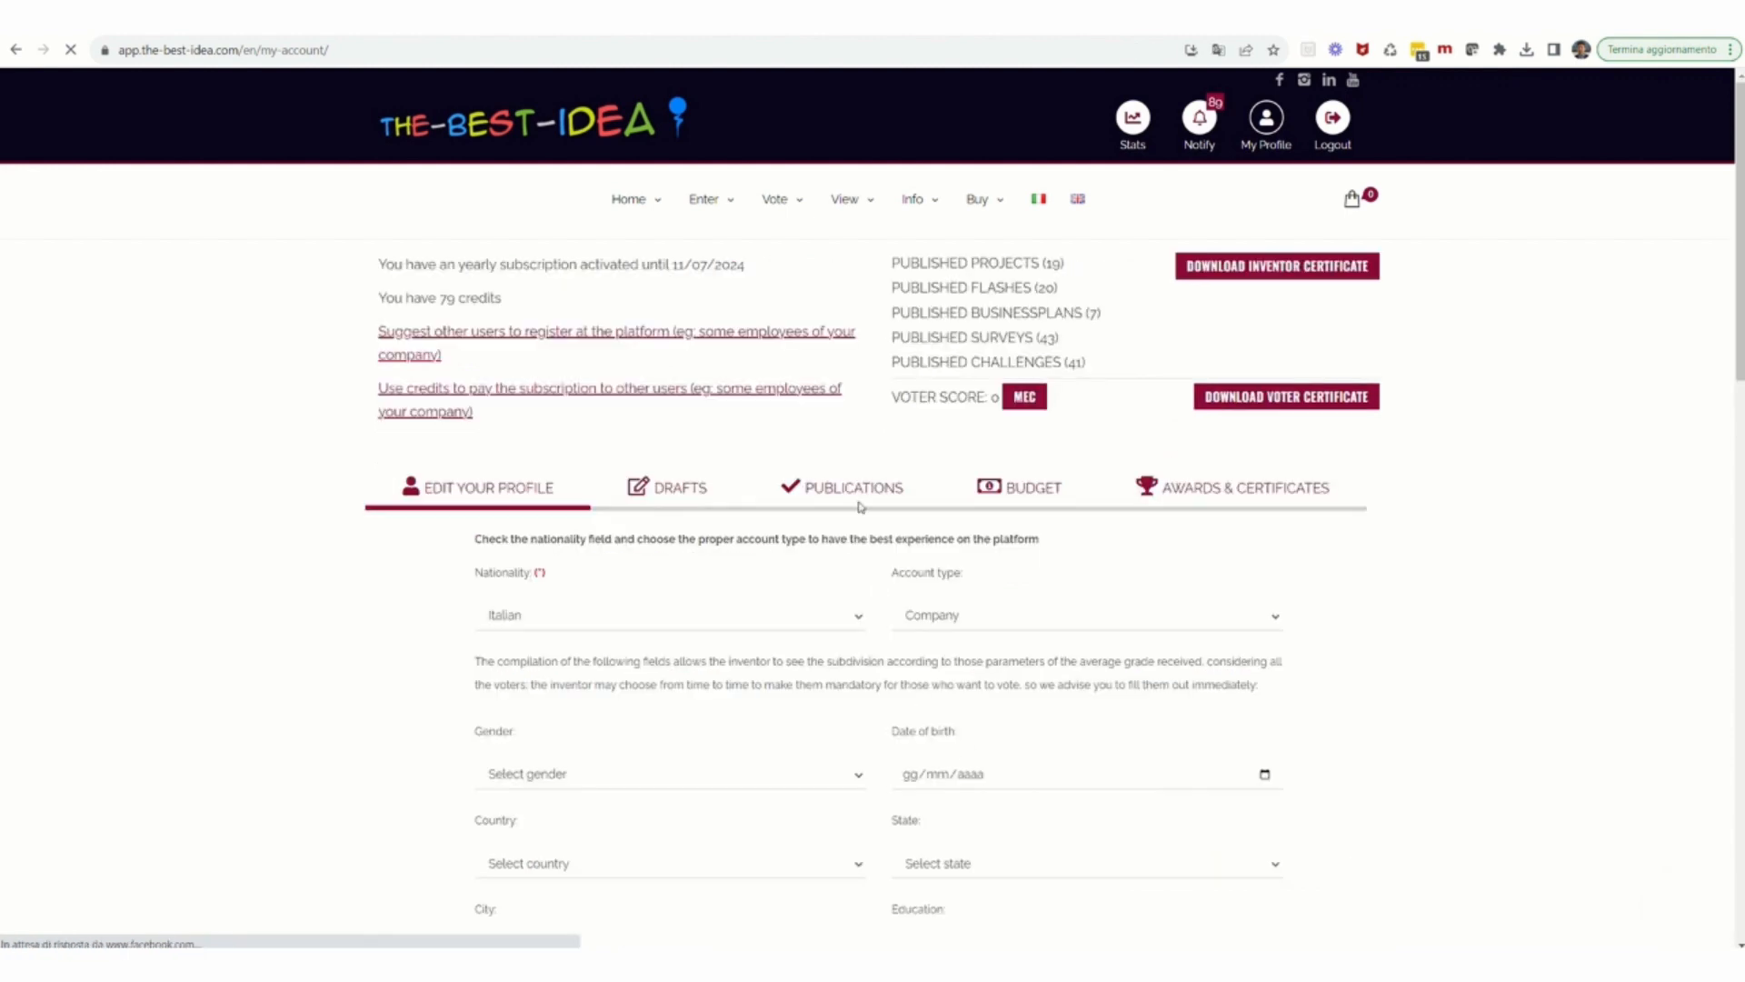
Show the profile's published surveys again to reach the options of the "Conditional Survey tutorial".
left_click(840, 664)
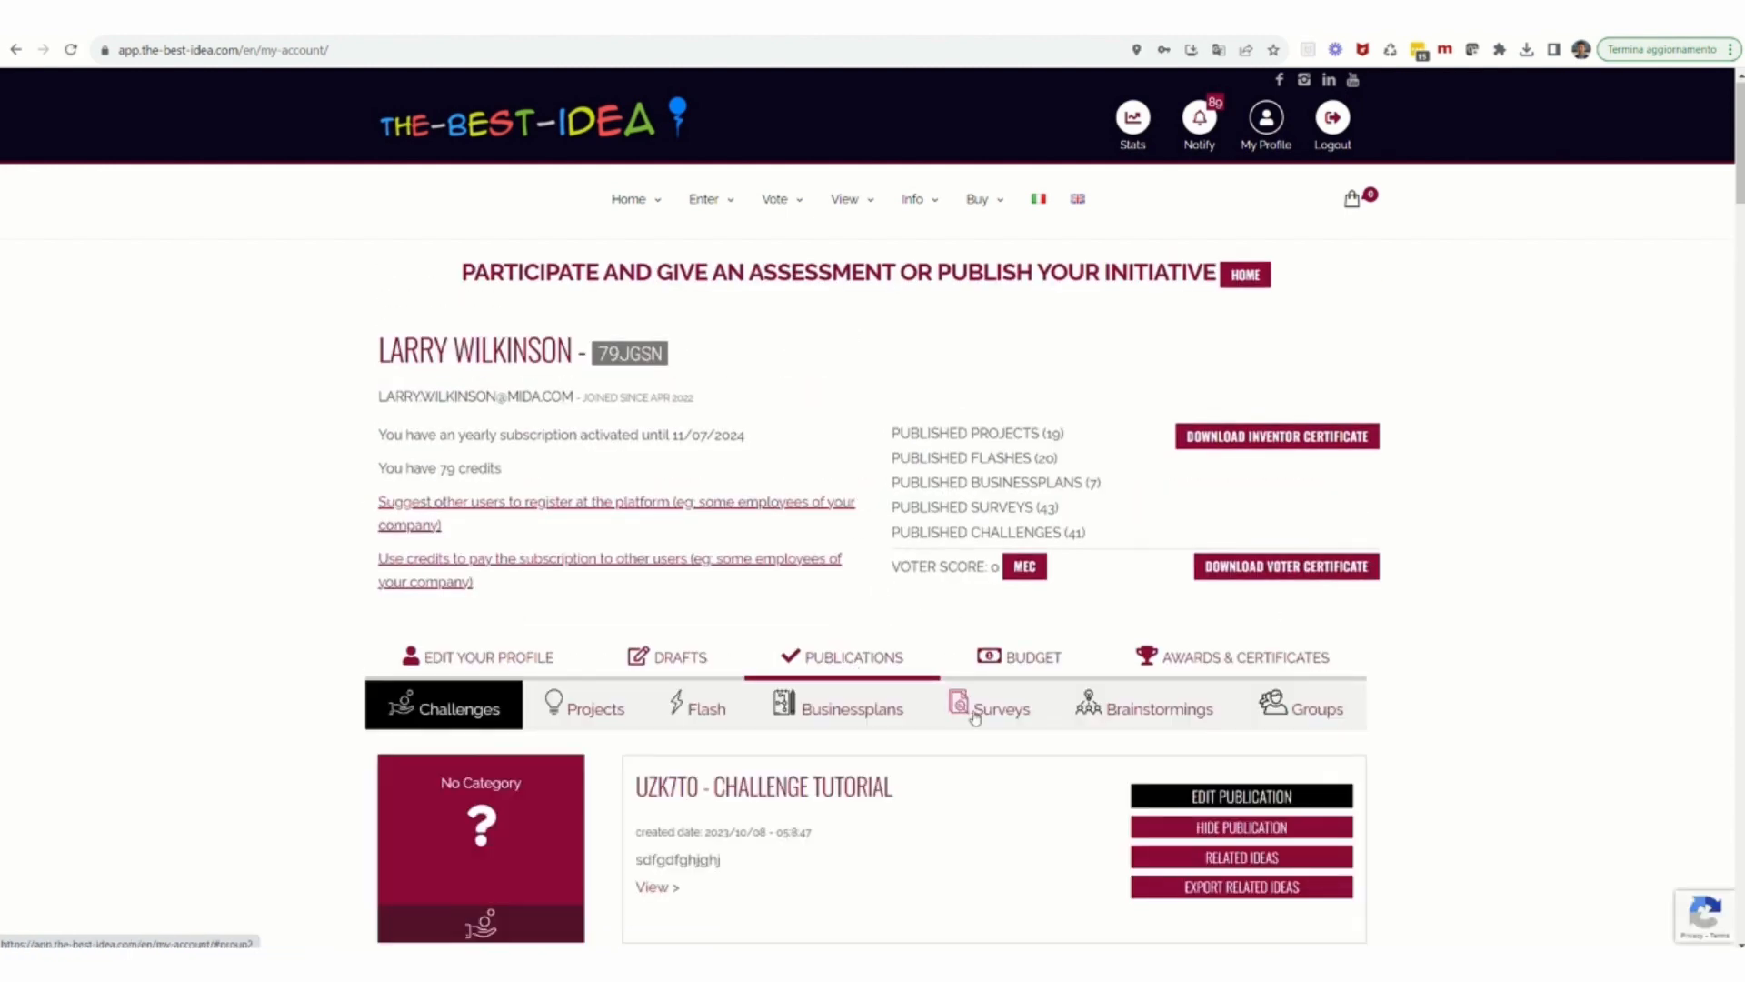
left_click(991, 710)
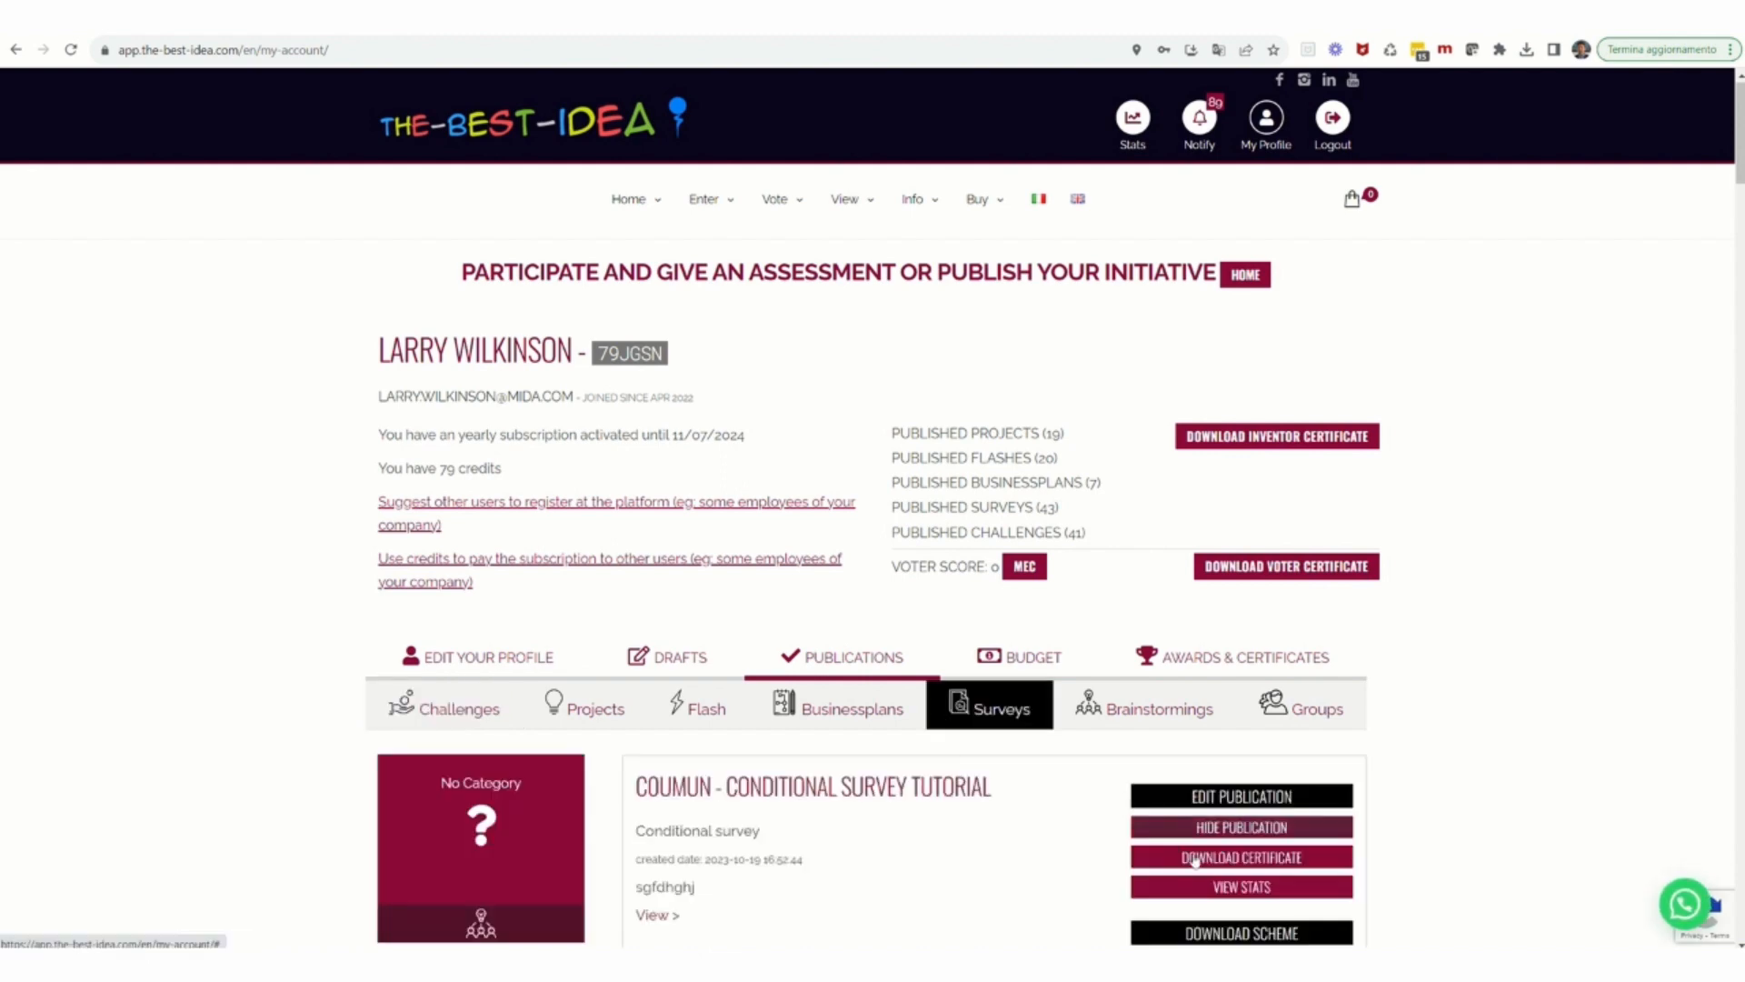